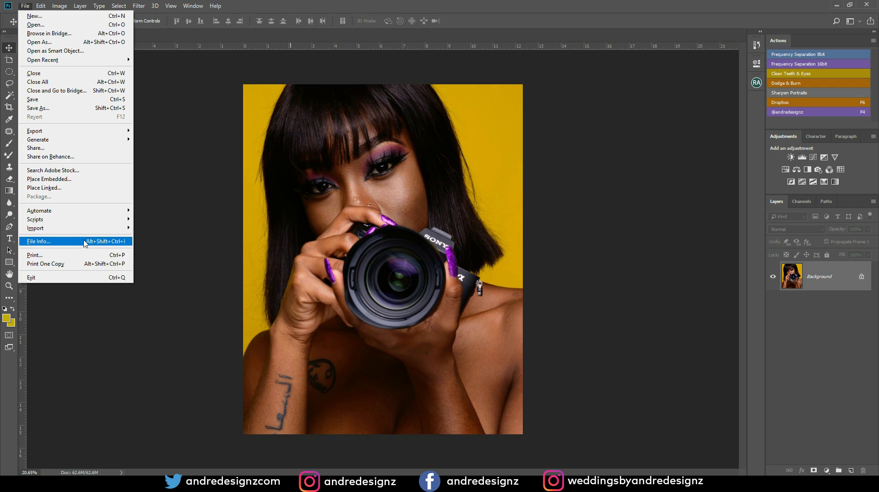
# Step: Review the photo's camera data in its file information, and inspect the face and camera up close
pyautogui.click(85, 242)
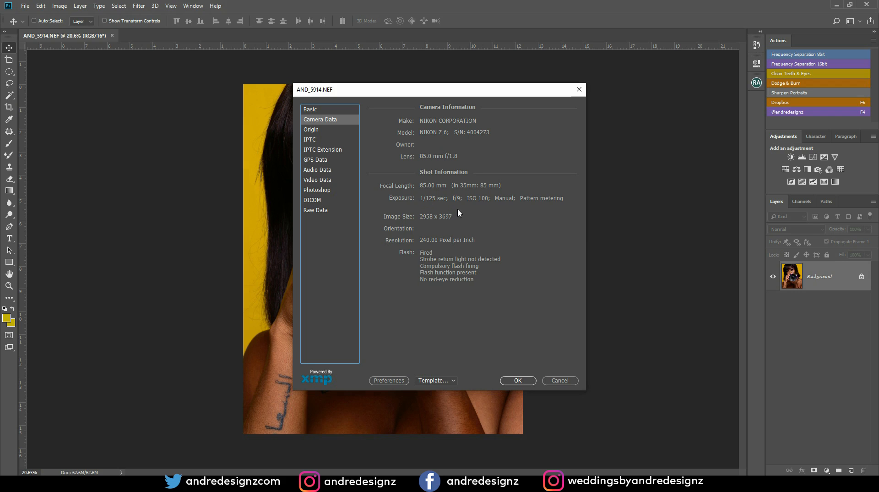
pyautogui.click(560, 380)
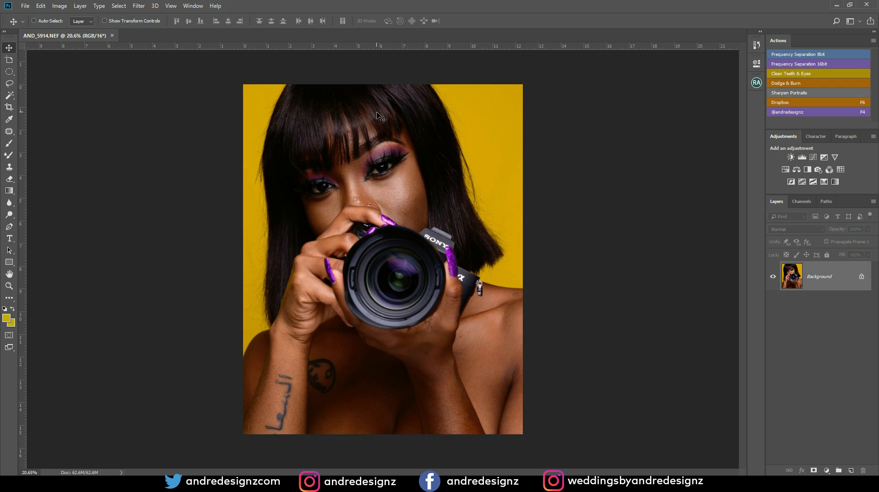
pyautogui.scroll(5, 410, 155)
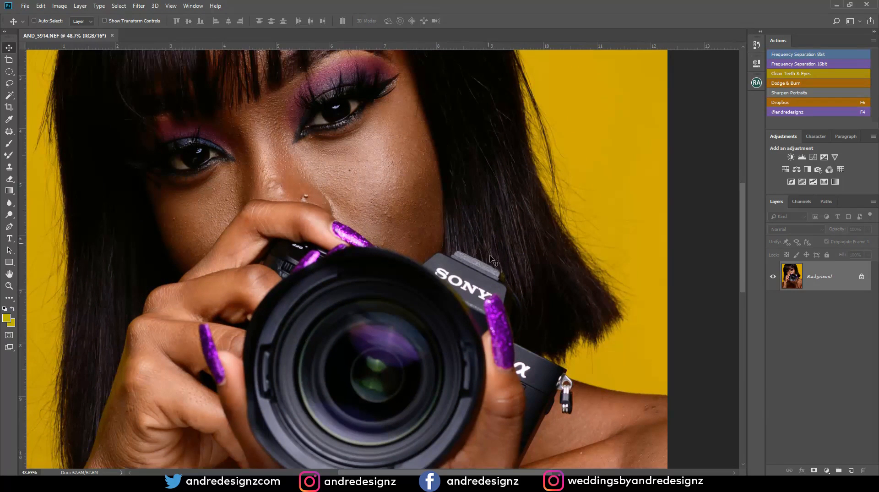
pyautogui.scroll(-4, 515, 274)
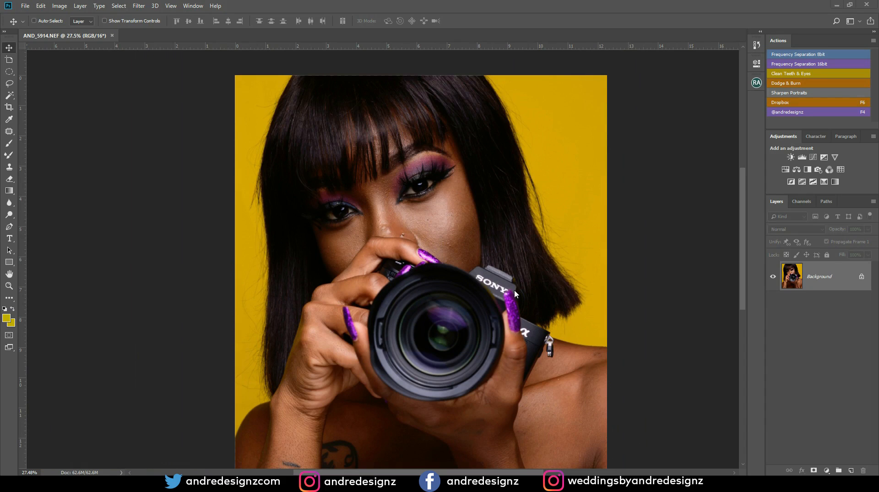
pyautogui.scroll(2, 492, 289)
pyautogui.scroll(-3, 433, 242)
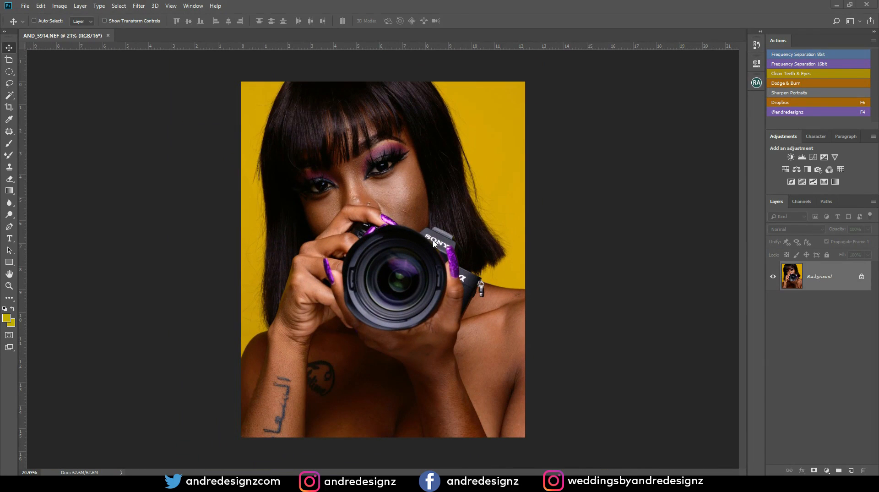
# Step: Open the Beauty Retouch v3.2 panel and inspect the skin texture on the face and hands
pyautogui.click(757, 82)
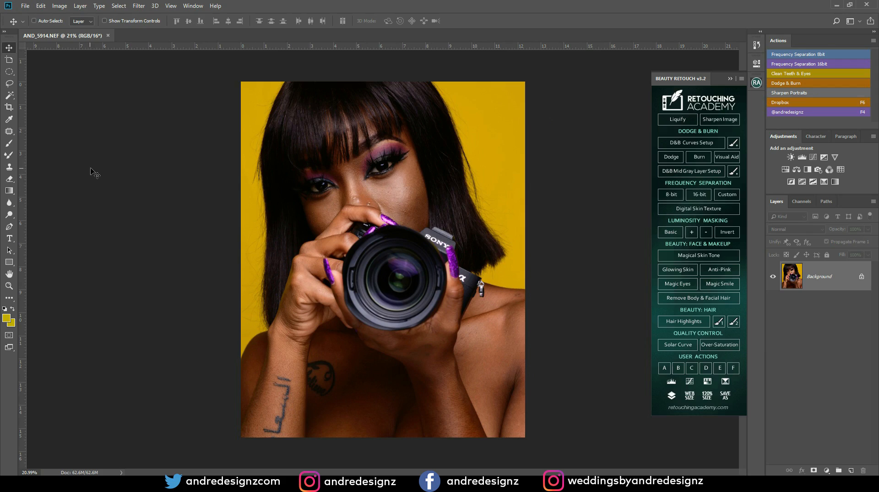
pyautogui.scroll(3, 362, 162)
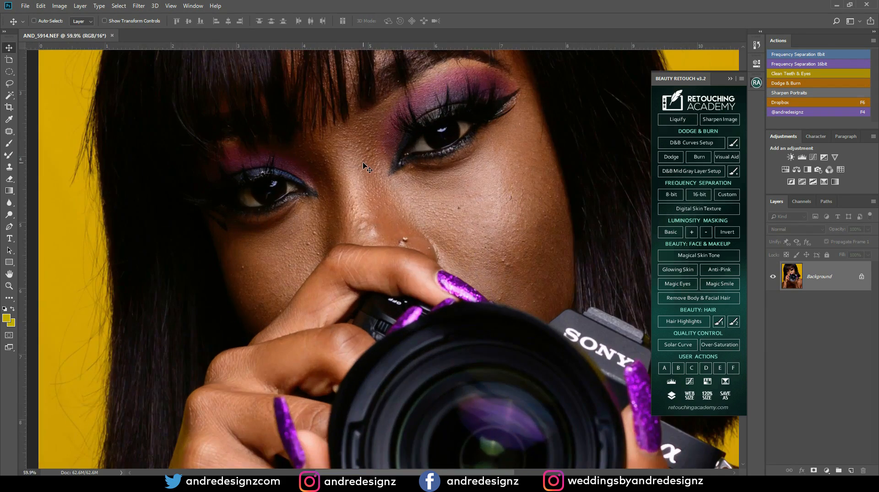
pyautogui.scroll(5, 365, 164)
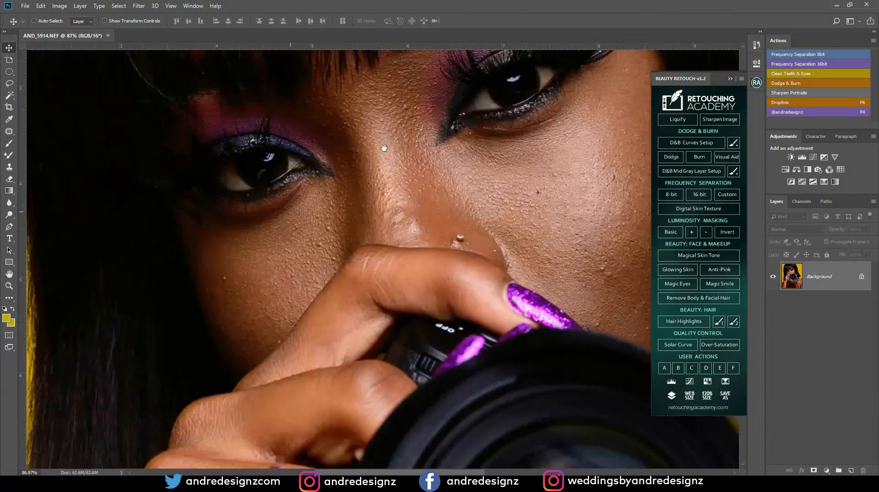
pyautogui.moveTo(384, 148); pyautogui.dragTo(255, 130)
pyautogui.moveTo(279, 389); pyautogui.dragTo(334, 123)
pyautogui.moveTo(333, 137); pyautogui.dragTo(399, 321)
pyautogui.scroll(-5, 399, 322)
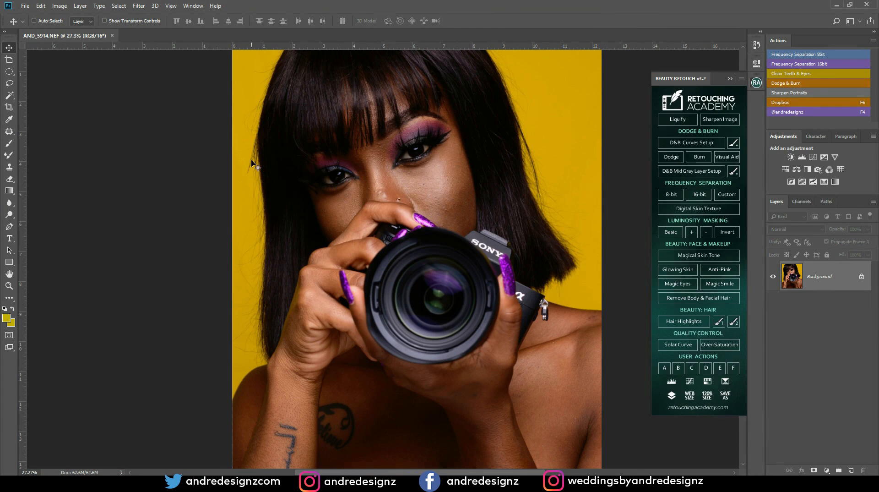
# Step: Activate the Mixer Brush tool for blending skin tones
pyautogui.click(9, 155)
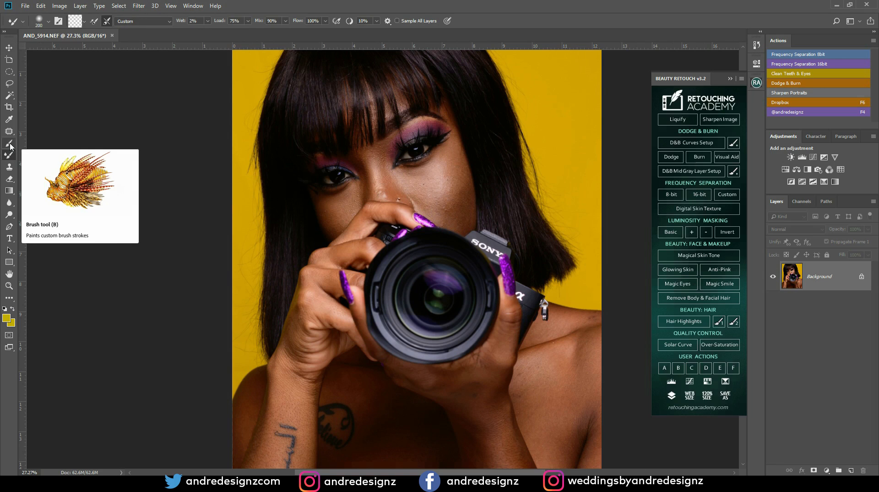
pyautogui.click(14, 184)
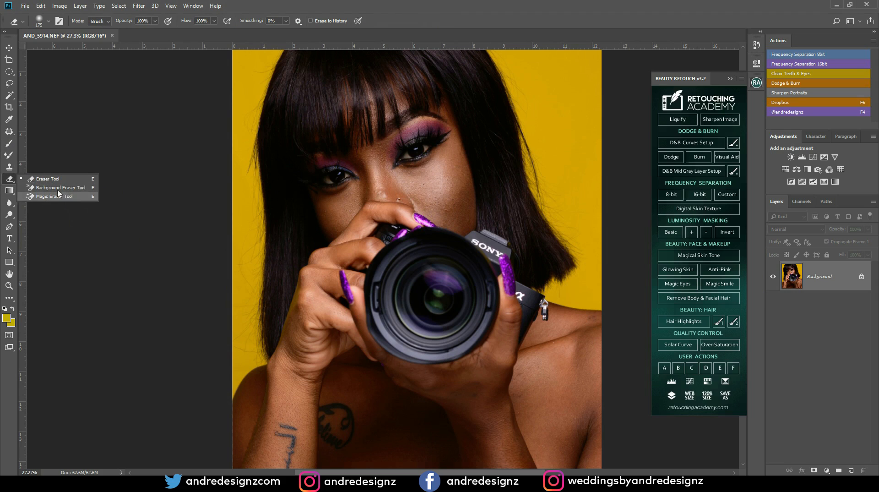
pyautogui.click(12, 182)
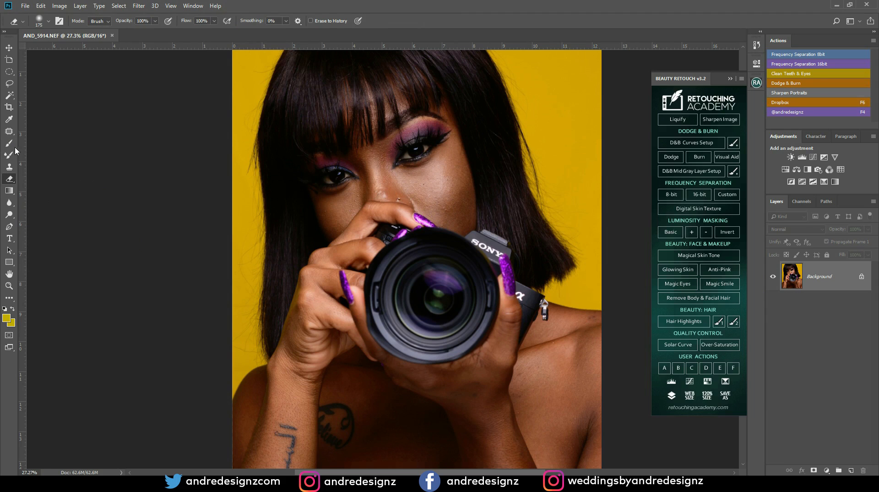
pyautogui.click(11, 156)
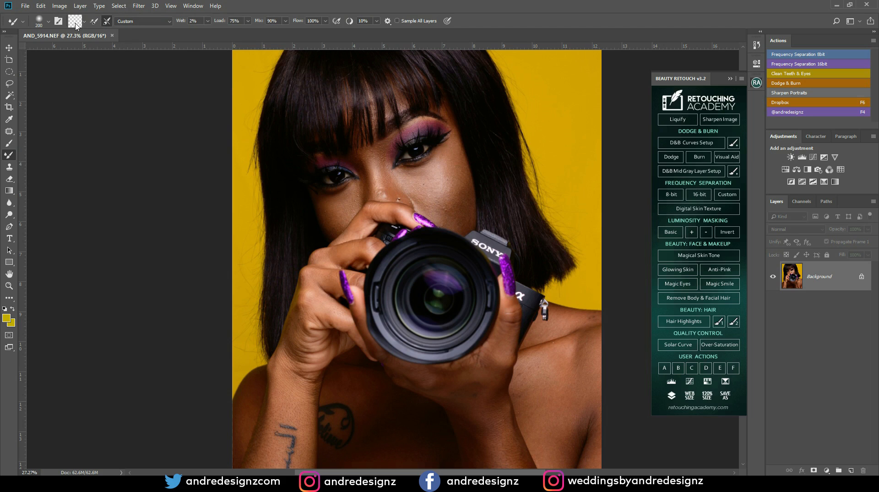
pyautogui.click(94, 21)
# Step: Run the 16-bit frequency separation with a Gaussian Blur radius of 6.4 pixels
pyautogui.click(699, 195)
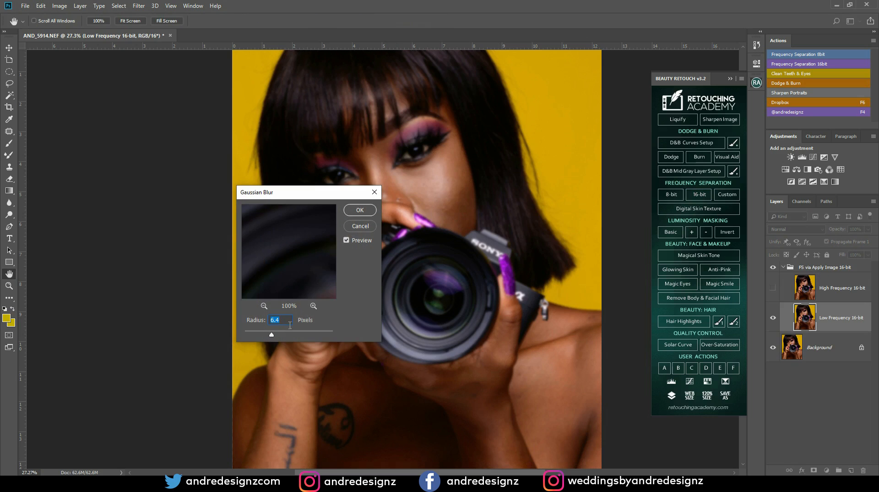
pyautogui.moveTo(301, 192); pyautogui.dragTo(234, 82)
pyautogui.moveTo(236, 177); pyautogui.dragTo(200, 130)
pyautogui.moveTo(241, 160); pyautogui.dragTo(180, 131)
pyautogui.click(294, 102)
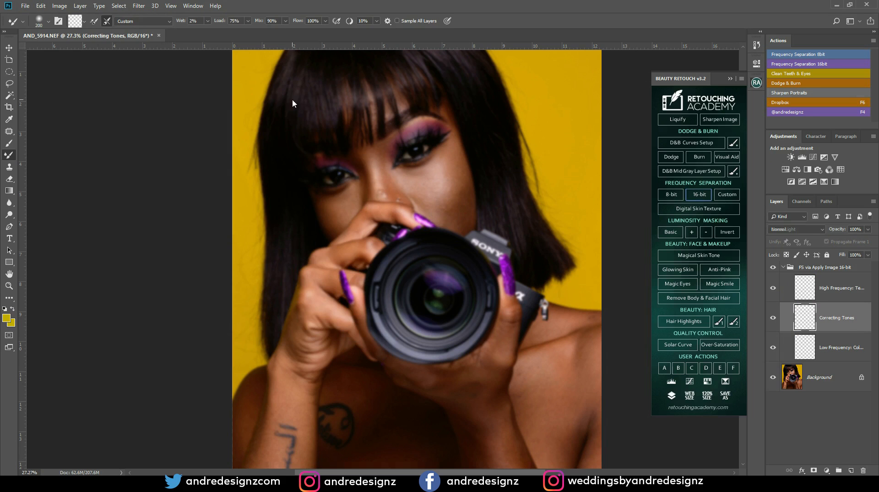
# Step: On the Low Frequency layer, blend the skin tones of the brighter cheek with the Mixer Brush and compare with the original
pyautogui.click(850, 351)
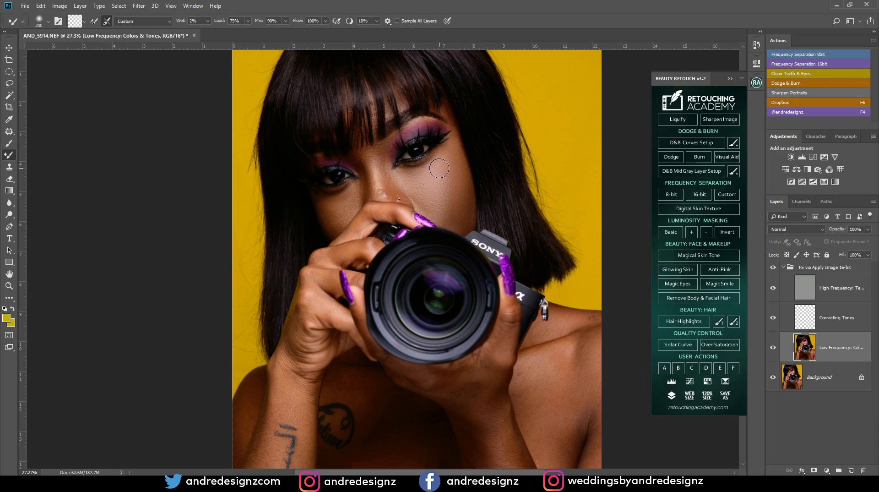
pyautogui.click(772, 268)
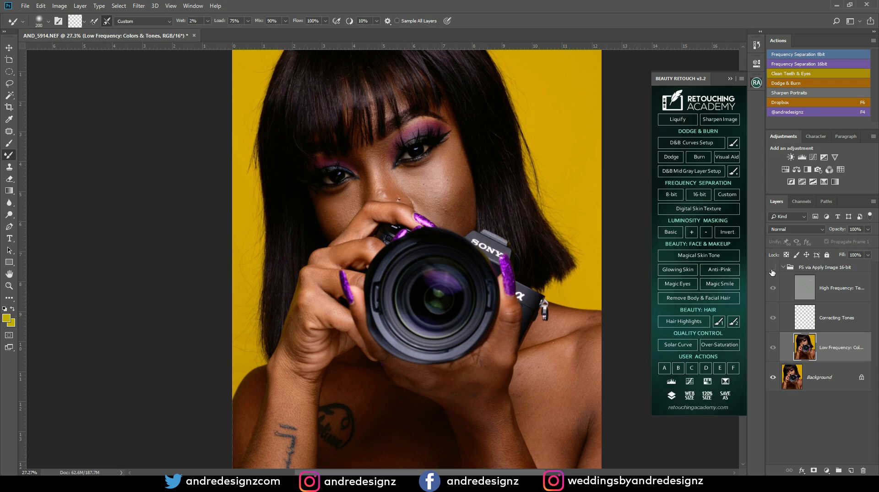
pyautogui.click(772, 268)
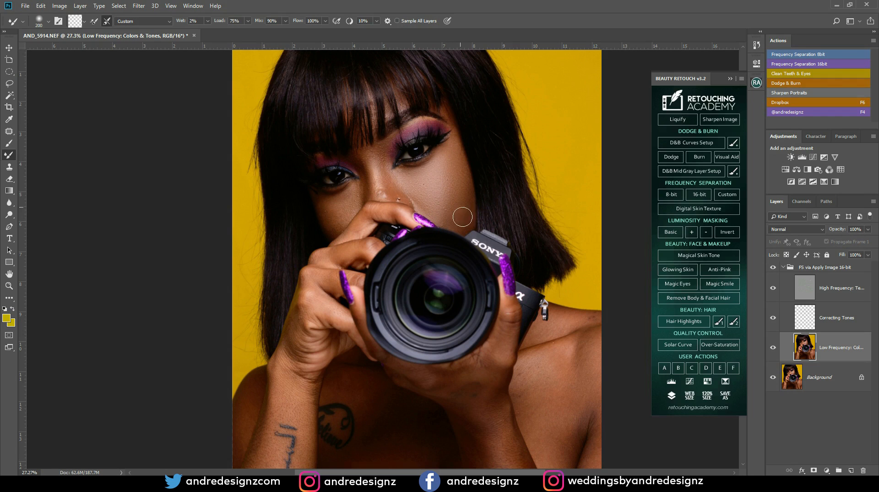
# Step: Blend the skin tones on the nose and the shaded cheek with a 150 to 200 px Mixer Brush and compare with the original
pyautogui.press('[')
pyautogui.press('[')
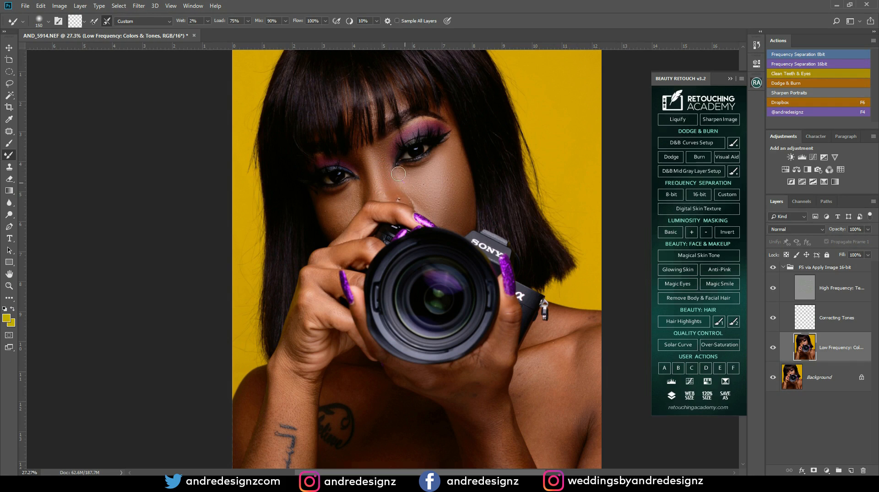
pyautogui.moveTo(359, 187); pyautogui.dragTo(356, 161)
pyautogui.press(']')
pyautogui.press(']')
pyautogui.moveTo(327, 213)
pyautogui.mouseDown()
pyautogui.moveTo(351, 213)
pyautogui.moveTo(355, 194)
pyautogui.moveTo(345, 214)
pyautogui.moveTo(349, 201)
pyautogui.moveTo(339, 201)
pyautogui.moveTo(353, 198)
pyautogui.moveTo(341, 212)
pyautogui.moveTo(320, 202)
pyautogui.moveTo(348, 211)
pyautogui.moveTo(354, 196)
pyautogui.moveTo(328, 229)
pyautogui.moveTo(325, 211)
pyautogui.moveTo(354, 202)
pyautogui.mouseUp()
pyautogui.click(773, 268)
pyautogui.click(773, 268)
# Step: Blend the skin tones on the wrist of the tattooed arm with the 200 px Mixer Brush
pyautogui.moveTo(371, 287); pyautogui.dragTo(443, 129)
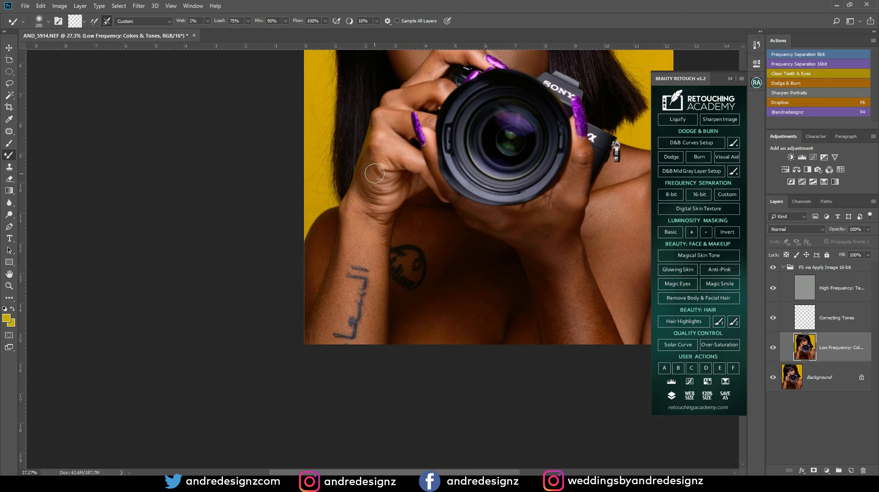
pyautogui.moveTo(369, 196)
pyautogui.mouseDown()
pyautogui.moveTo(371, 150)
pyautogui.moveTo(322, 317)
pyautogui.moveTo(325, 288)
pyautogui.moveTo(319, 309)
pyautogui.moveTo(344, 294)
pyautogui.moveTo(337, 317)
pyautogui.moveTo(348, 289)
pyautogui.moveTo(317, 346)
pyautogui.moveTo(378, 301)
pyautogui.moveTo(380, 218)
pyautogui.mouseUp()
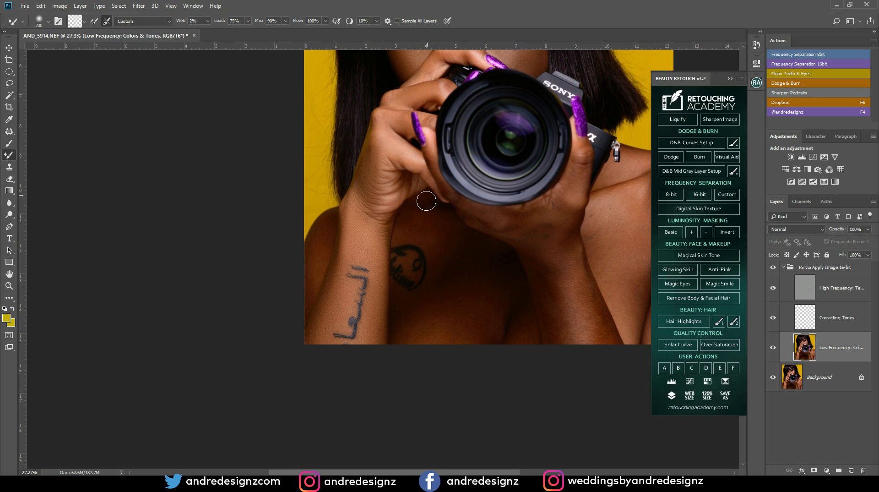
# Step: Blend the skin tones on the untattooed forearm and the chest beside it, enlarging the Mixer Brush up to 500 px
pyautogui.moveTo(449, 229); pyautogui.dragTo(314, 210)
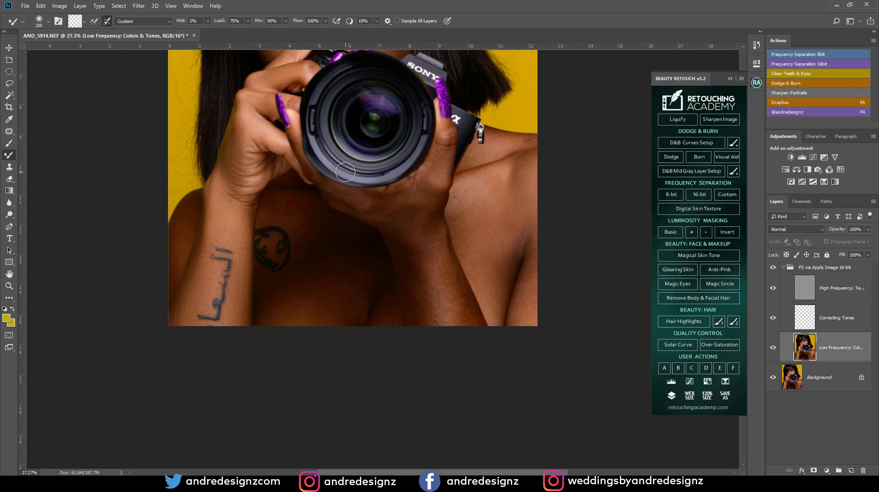
pyautogui.press(']')
pyautogui.press(']')
pyautogui.moveTo(424, 321)
pyautogui.mouseDown()
pyautogui.moveTo(460, 291)
pyautogui.moveTo(437, 204)
pyautogui.moveTo(451, 327)
pyautogui.moveTo(432, 255)
pyautogui.moveTo(417, 230)
pyautogui.moveTo(393, 215)
pyautogui.moveTo(416, 314)
pyautogui.moveTo(462, 328)
pyautogui.moveTo(458, 282)
pyautogui.moveTo(475, 314)
pyautogui.moveTo(440, 240)
pyautogui.moveTo(471, 321)
pyautogui.moveTo(457, 331)
pyautogui.moveTo(426, 265)
pyautogui.moveTo(451, 332)
pyautogui.moveTo(418, 219)
pyautogui.moveTo(430, 253)
pyautogui.moveTo(418, 218)
pyautogui.moveTo(362, 208)
pyautogui.moveTo(379, 211)
pyautogui.moveTo(438, 186)
pyautogui.moveTo(439, 176)
pyautogui.moveTo(425, 208)
pyautogui.mouseUp()
pyautogui.press(']')
pyautogui.press(']')
pyautogui.moveTo(476, 245)
pyautogui.mouseDown()
pyautogui.moveTo(489, 272)
pyautogui.moveTo(497, 272)
pyautogui.moveTo(504, 212)
pyautogui.moveTo(485, 259)
pyautogui.moveTo(470, 197)
pyautogui.moveTo(473, 230)
pyautogui.moveTo(470, 210)
pyautogui.moveTo(476, 221)
pyautogui.moveTo(492, 198)
pyautogui.mouseUp()
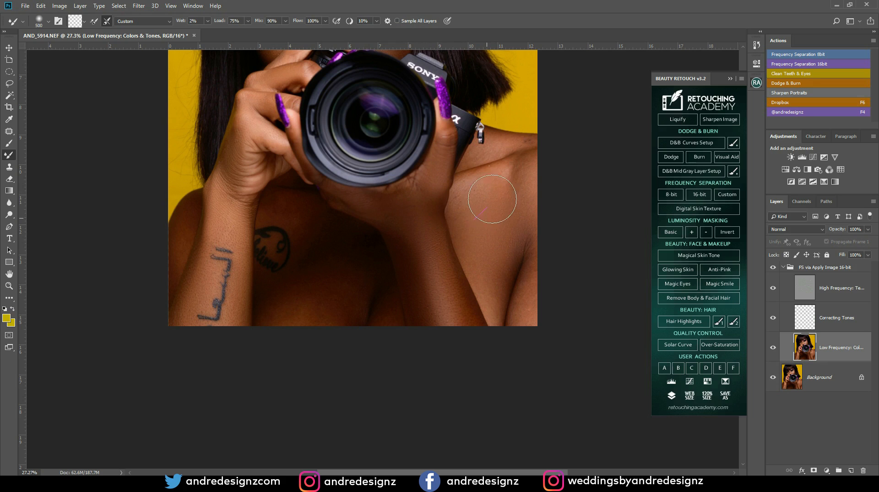
# Step: Blend the skin tones along the image edges at the chest and both shoulders with a smaller Mixer Brush
pyautogui.press('[')
pyautogui.press('[')
pyautogui.press('[')
pyautogui.press('[')
pyautogui.moveTo(533, 270)
pyautogui.mouseDown()
pyautogui.moveTo(527, 285)
pyautogui.moveTo(537, 245)
pyautogui.moveTo(521, 312)
pyautogui.moveTo(537, 318)
pyautogui.moveTo(514, 321)
pyautogui.moveTo(495, 318)
pyautogui.moveTo(487, 275)
pyautogui.mouseUp()
pyautogui.moveTo(522, 174)
pyautogui.mouseDown()
pyautogui.moveTo(476, 179)
pyautogui.moveTo(497, 161)
pyautogui.mouseUp()
pyautogui.press(']')
pyautogui.moveTo(169, 268); pyautogui.dragTo(167, 281)
# Step: Fit the whole portrait in view and compare it with and without the frequency separation group, checking the face up close
pyautogui.scroll(1, 155, 283)
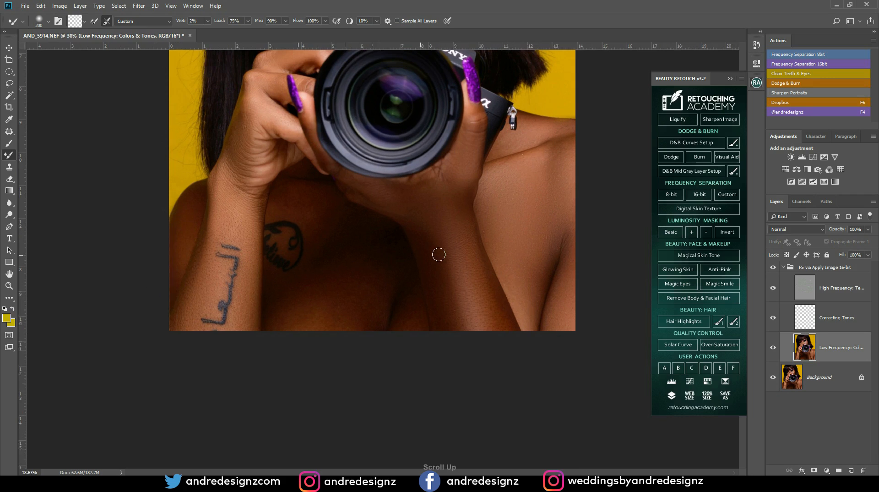
pyautogui.hotkey('ctrl', '0')
pyautogui.scroll(1, 443, 250)
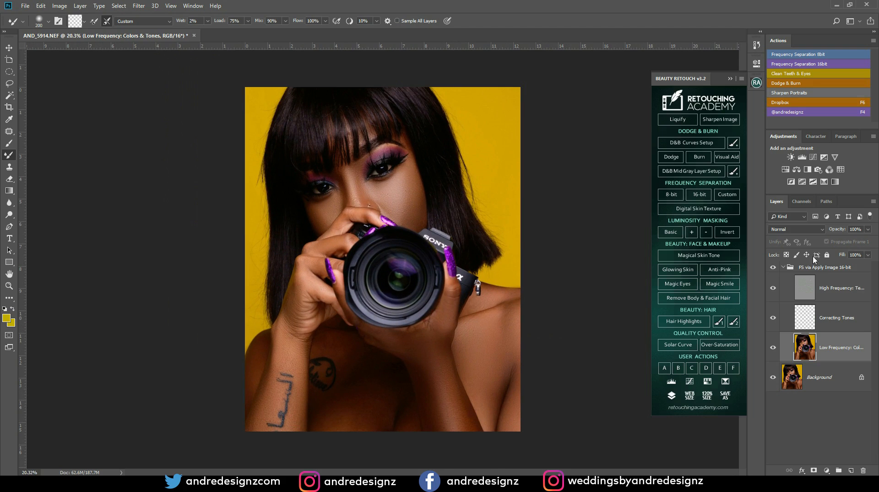
pyautogui.click(773, 270)
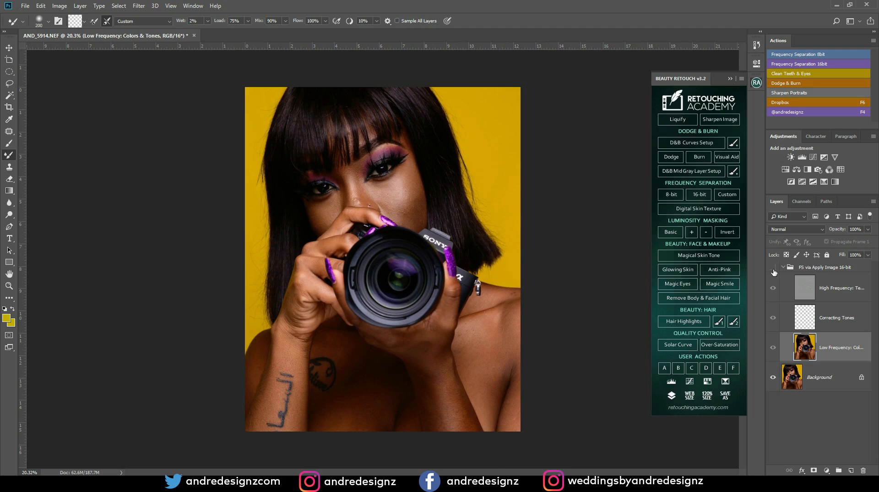
pyautogui.click(774, 270)
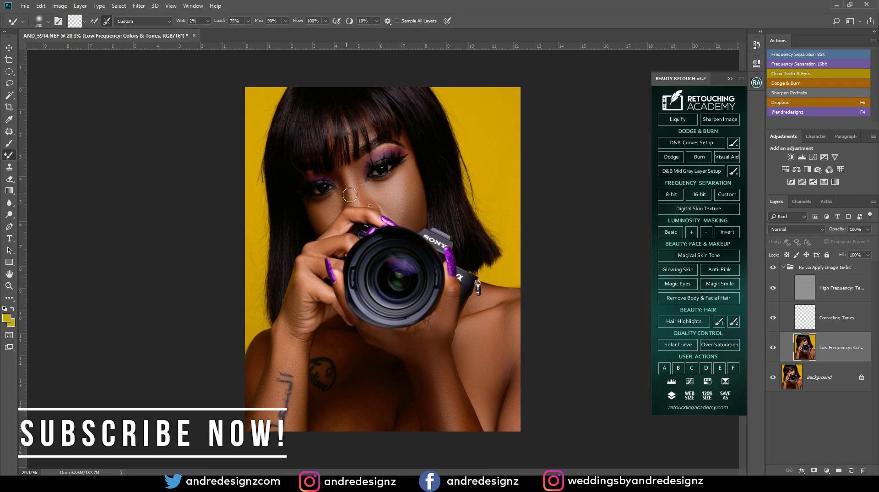
pyautogui.scroll(5, 399, 250)
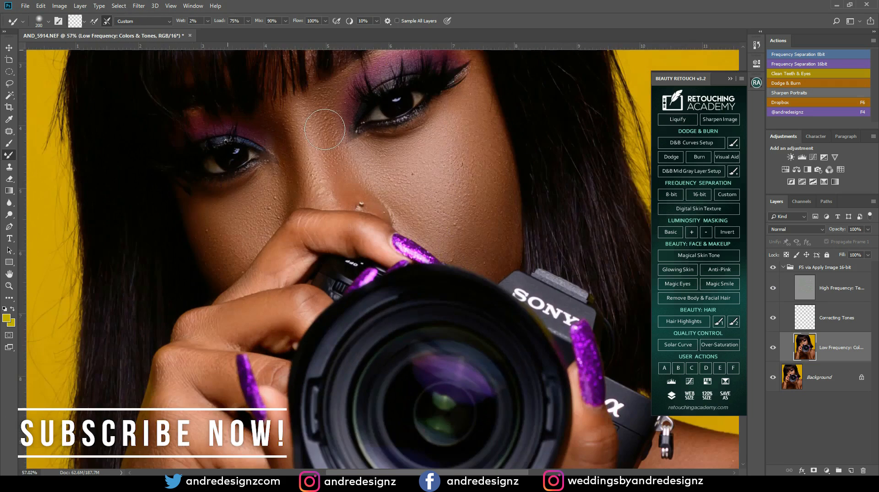
pyautogui.scroll(-5, 400, 245)
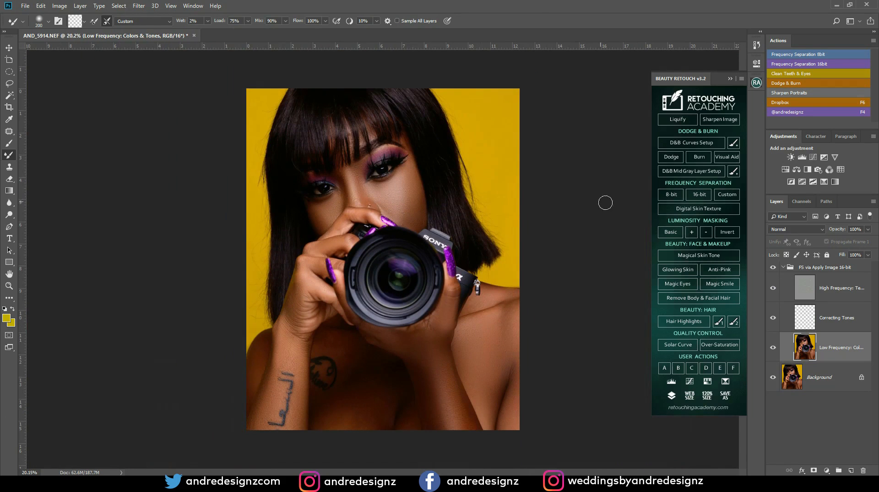
# Step: On the High Frequency texture layer, clean the skin between the eyes with the Clone Stamp
pyautogui.click(798, 288)
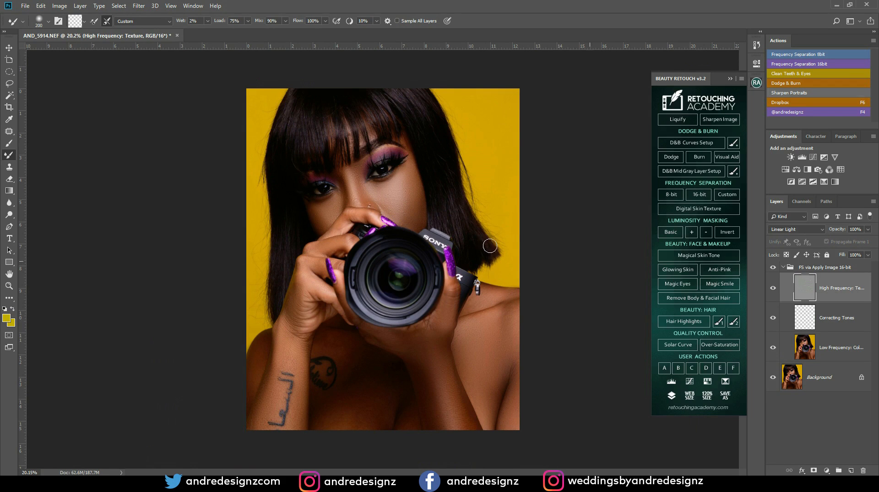
pyautogui.press('s')
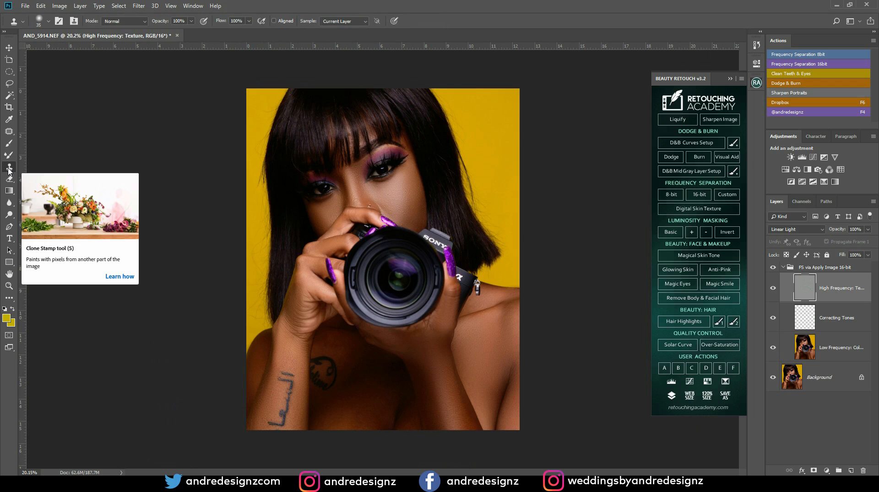
pyautogui.scroll(8, 366, 179)
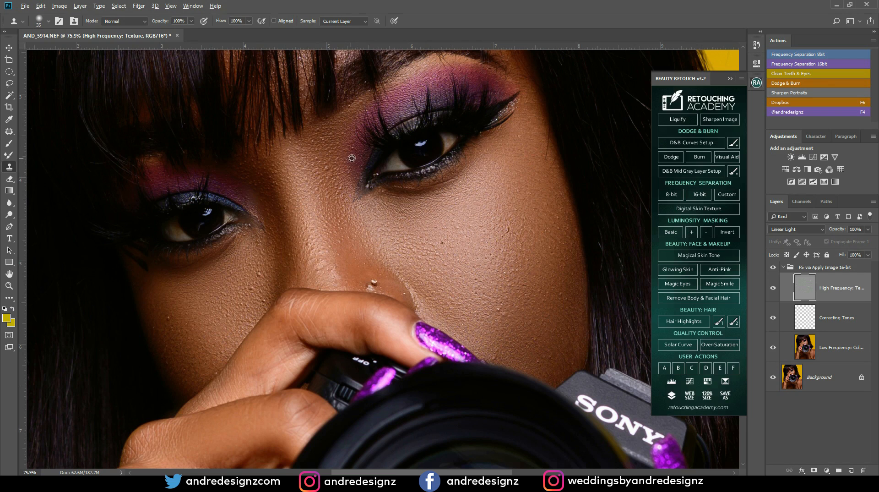
pyautogui.moveTo(354, 149); pyautogui.dragTo(353, 152)
pyautogui.scroll(5, 324, 180)
pyautogui.hscroll(2, 324, 180)
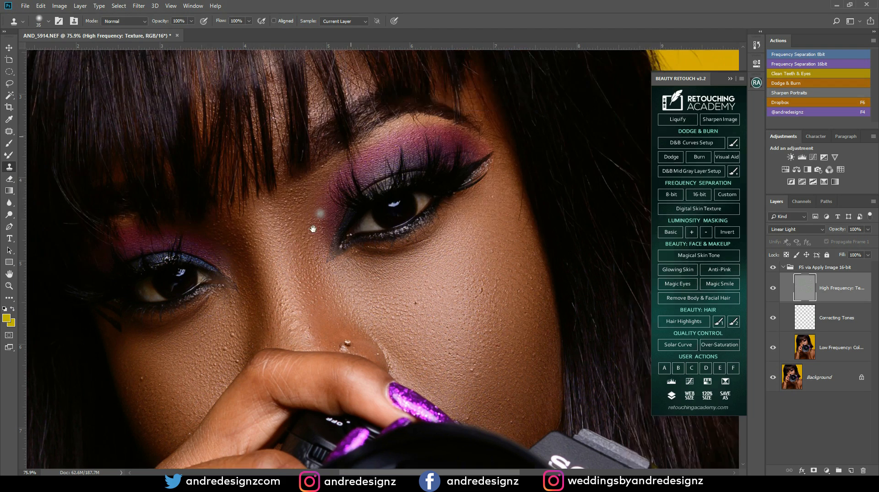
pyautogui.moveTo(314, 200)
pyautogui.mouseDown()
pyautogui.moveTo(324, 221)
pyautogui.moveTo(294, 169)
pyautogui.moveTo(350, 204)
pyautogui.moveTo(345, 212)
pyautogui.mouseUp()
# Step: Clean the texture of the forehead skin showing through the fringe with the Clone Stamp
pyautogui.scroll(-12, 346, 213)
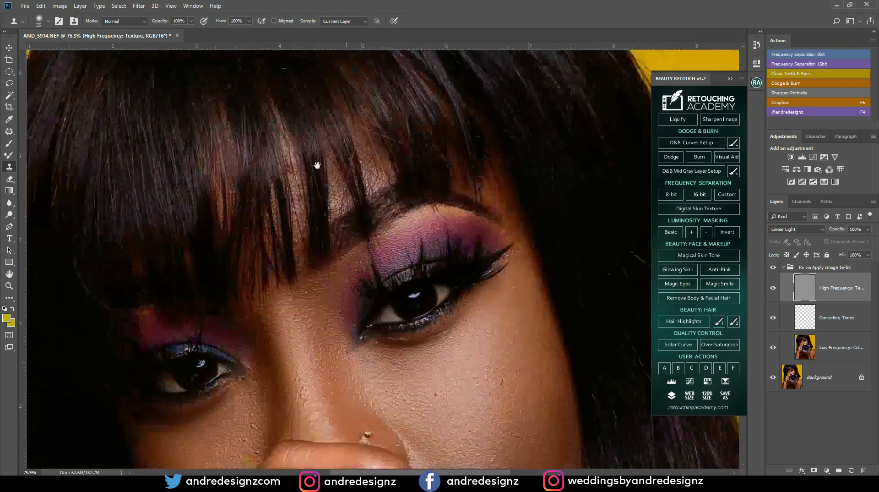
pyautogui.scroll(11, 352, 122)
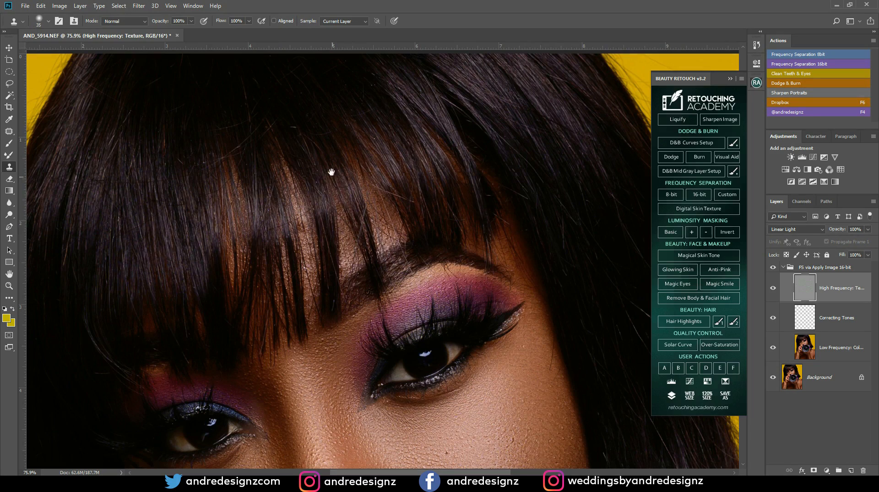
pyautogui.moveTo(338, 227); pyautogui.dragTo(329, 125)
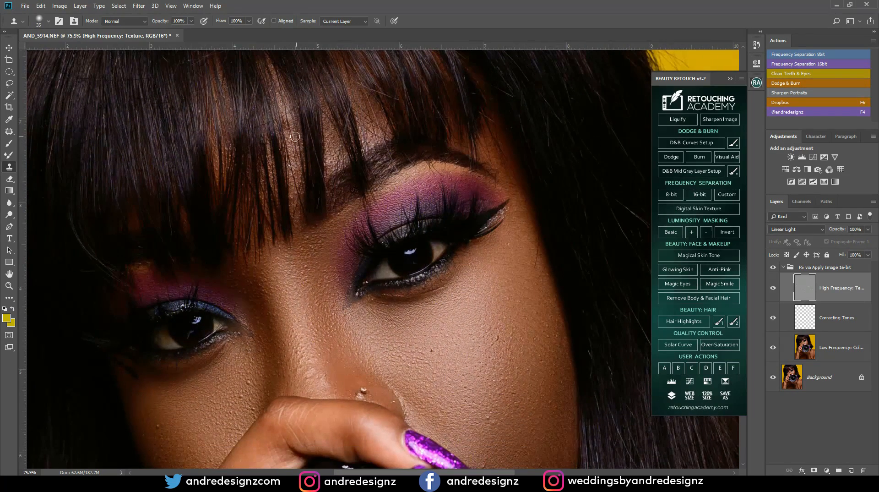
pyautogui.moveTo(311, 188); pyautogui.dragTo(304, 161)
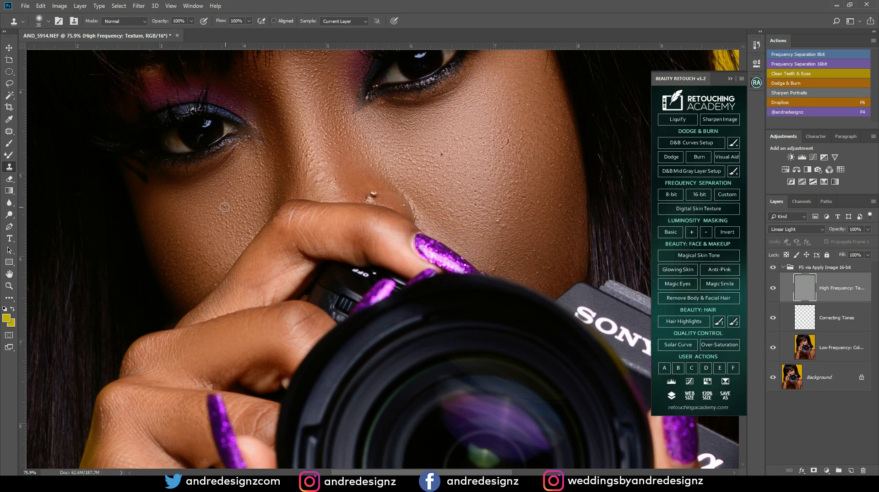
# Step: Clone out blemishes on the shadowed cheek and the small dark mole on the brightly lit cheek
pyautogui.moveTo(284, 195); pyautogui.dragTo(192, 309)
pyautogui.moveTo(289, 232); pyautogui.dragTo(208, 212)
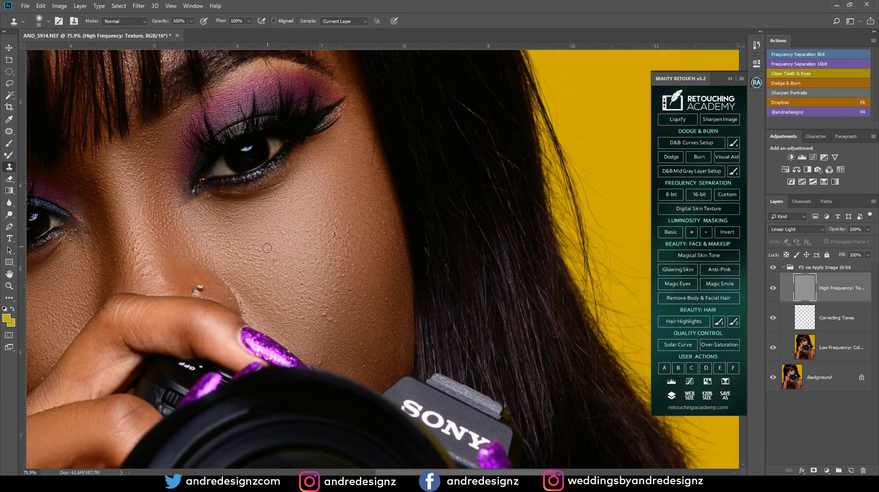
pyautogui.moveTo(302, 244); pyautogui.dragTo(230, 225)
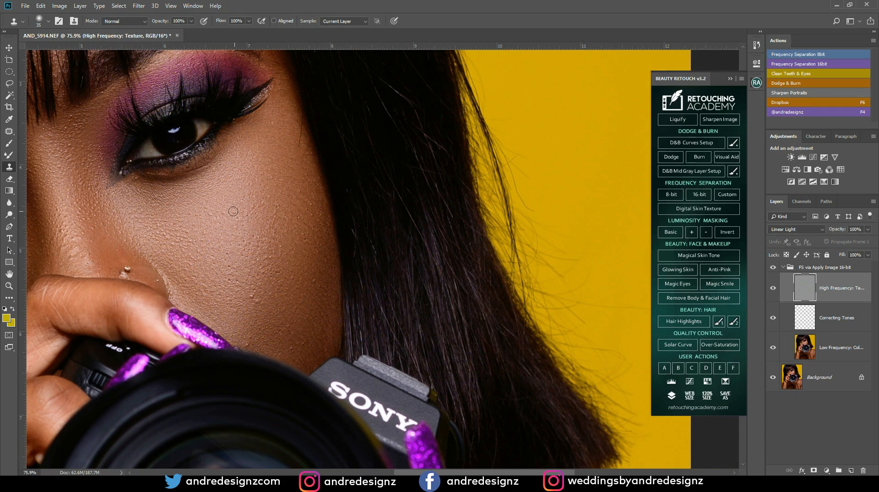
pyautogui.scroll(3, 222, 212)
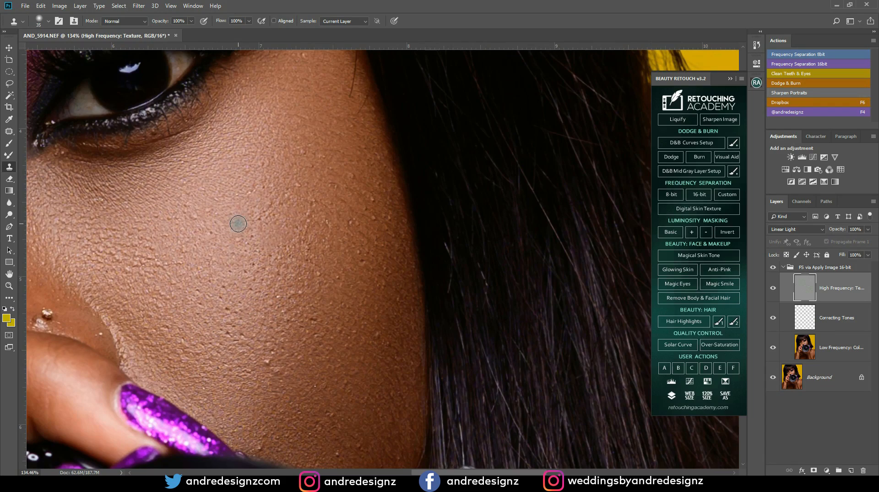
pyautogui.scroll(-3, 265, 238)
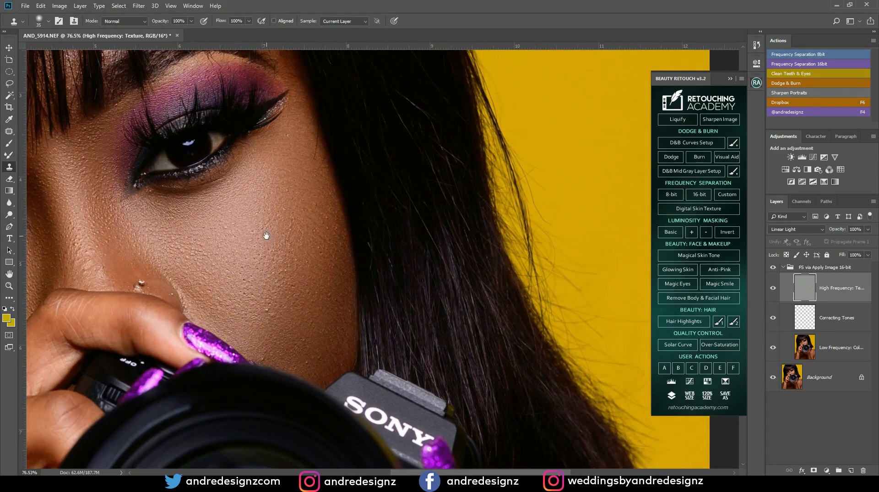
# Step: Clone clean skin texture over the bumps on the lower and outer parts of the lit cheek
pyautogui.moveTo(329, 234); pyautogui.dragTo(344, 131)
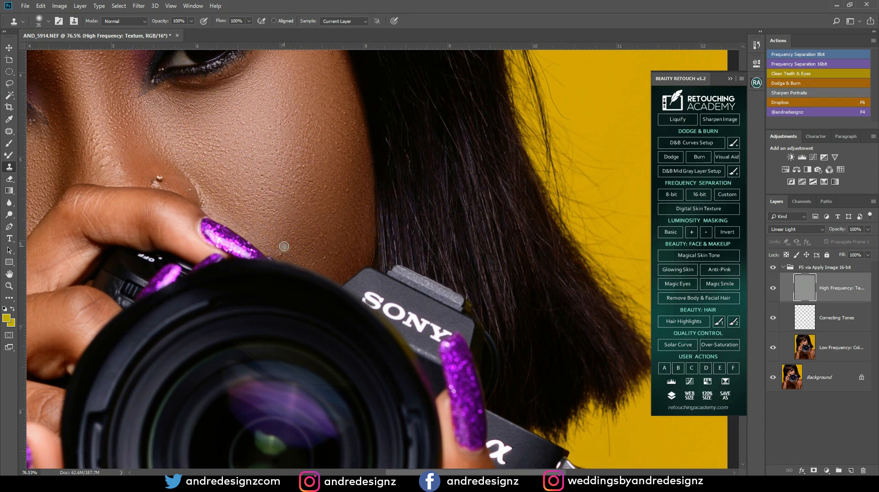
pyautogui.moveTo(305, 223)
pyautogui.mouseDown()
pyautogui.moveTo(261, 237)
pyautogui.moveTo(294, 261)
pyautogui.mouseUp()
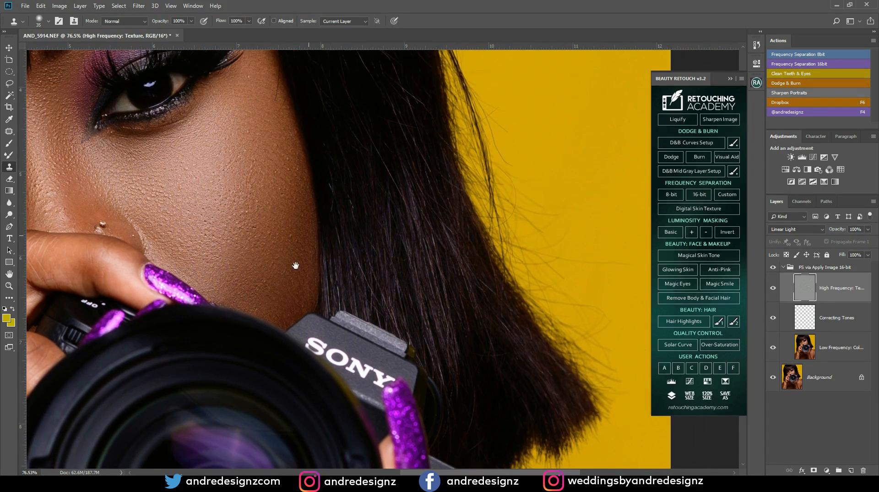
pyautogui.moveTo(291, 234); pyautogui.dragTo(300, 267)
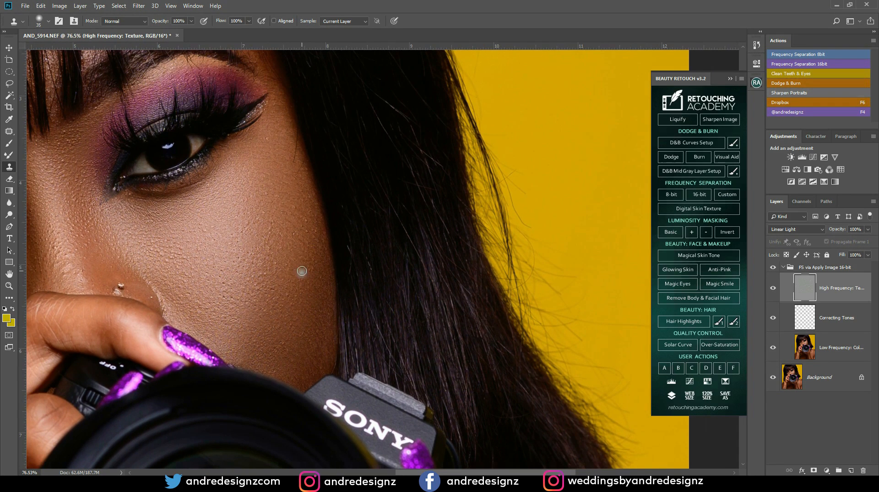
pyautogui.keyDown('alt'); pyautogui.click(307, 239); pyautogui.keyUp('alt')
pyautogui.click(299, 224)
pyautogui.moveTo(275, 256); pyautogui.dragTo(314, 266)
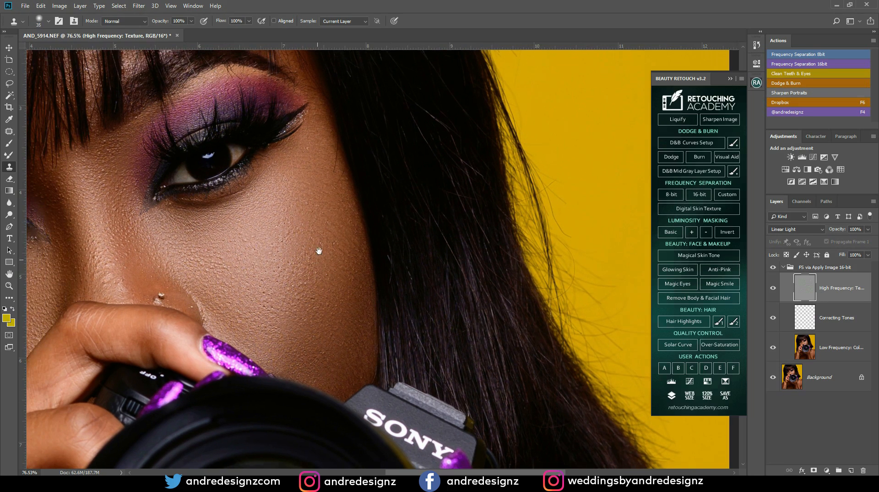
# Step: Clone out the stray hair beside the outer eye corner and the spots on the upper cheek
pyautogui.scroll(10, 308, 241)
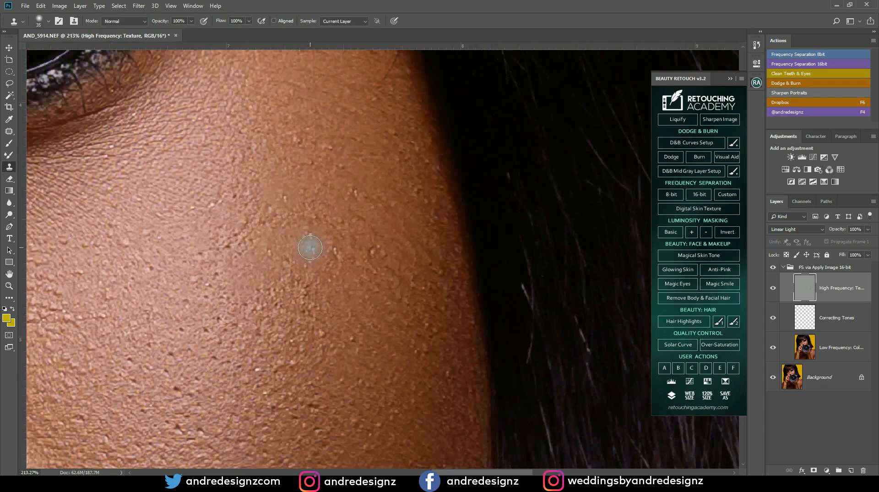
pyautogui.scroll(-7, 310, 245)
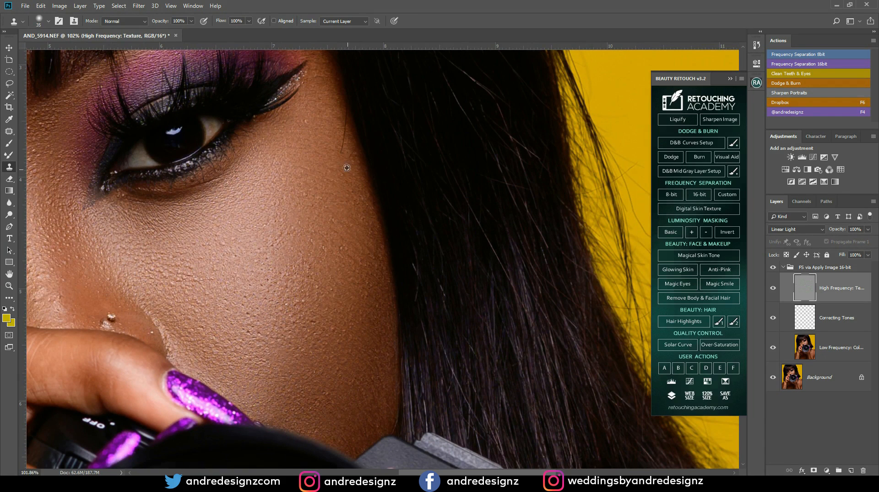
pyautogui.moveTo(345, 147); pyautogui.dragTo(343, 141)
pyautogui.click(283, 273)
pyautogui.scroll(3, 291, 256)
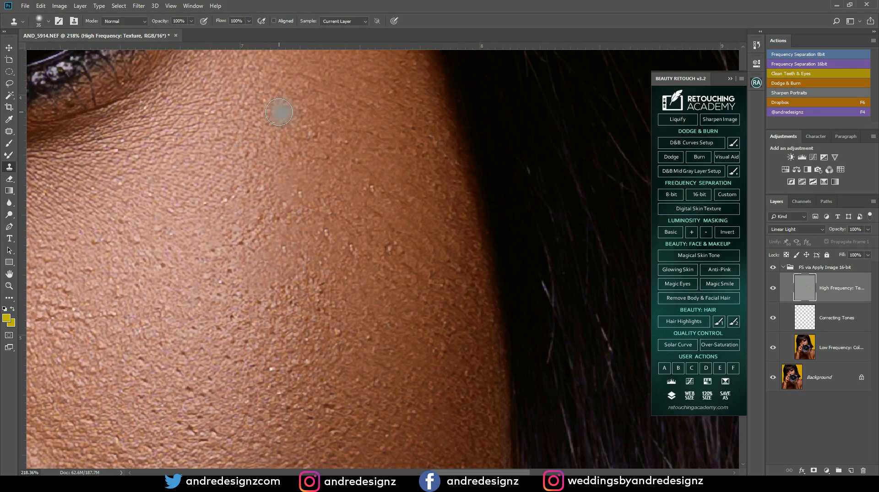
# Step: Clean the skin texture between the nose stud and the cheek with the Clone Stamp
pyautogui.scroll(-6, 273, 253)
pyautogui.scroll(-5, 306, 239)
pyautogui.scroll(1, 325, 252)
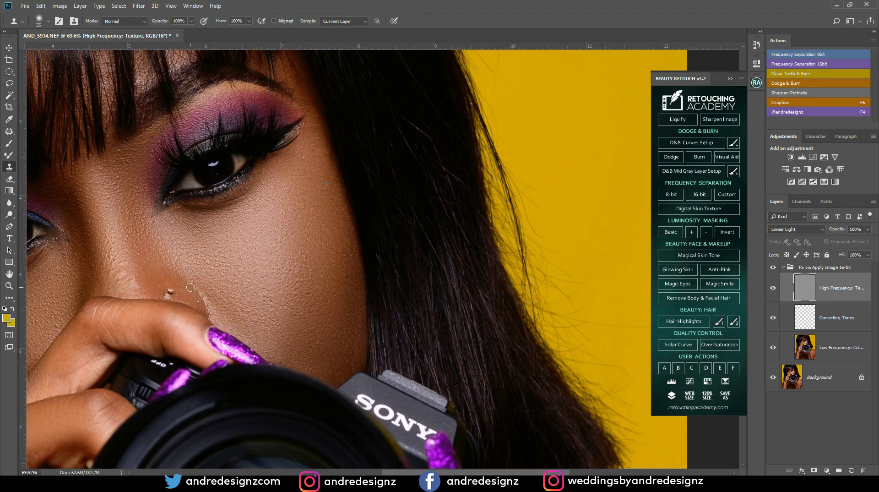
pyautogui.moveTo(205, 297); pyautogui.dragTo(289, 167)
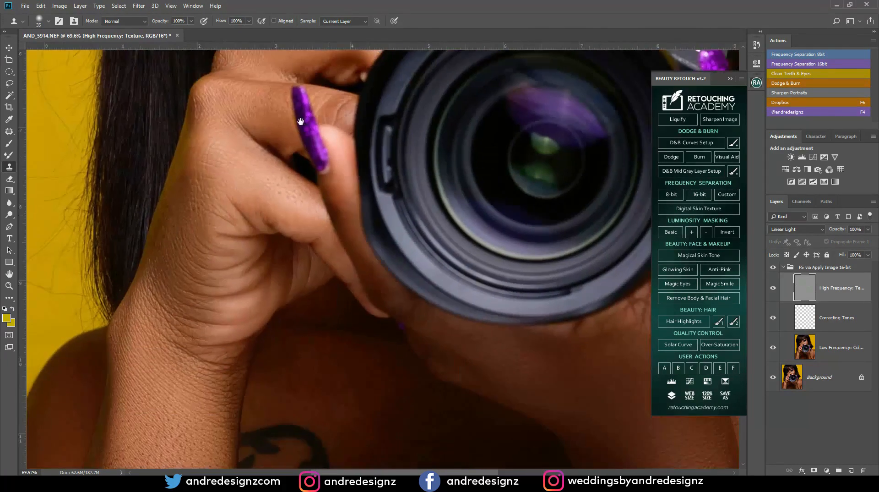
# Step: Clone out the bright spots on the shoulder and upper chest beside the camera, undoing one misplaced stamp
pyautogui.scroll(-10, 298, 174)
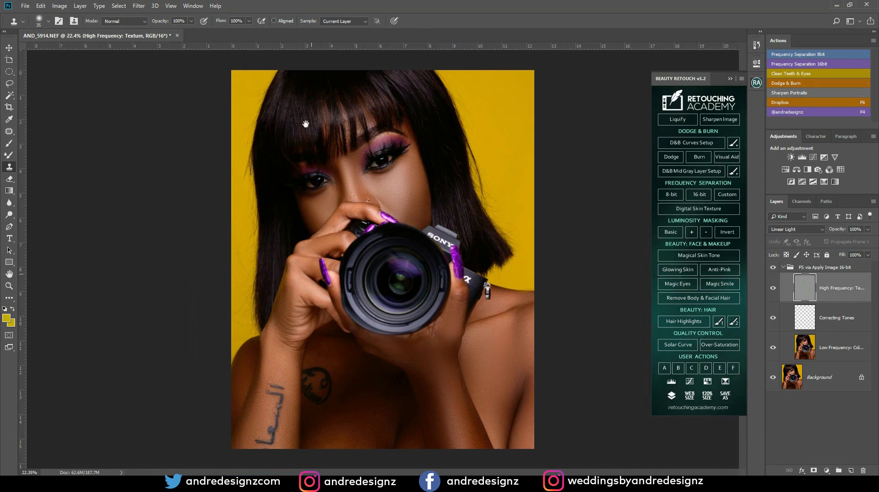
pyautogui.scroll(8, 438, 258)
pyautogui.moveTo(452, 380); pyautogui.dragTo(275, 201)
pyautogui.scroll(4, 332, 199)
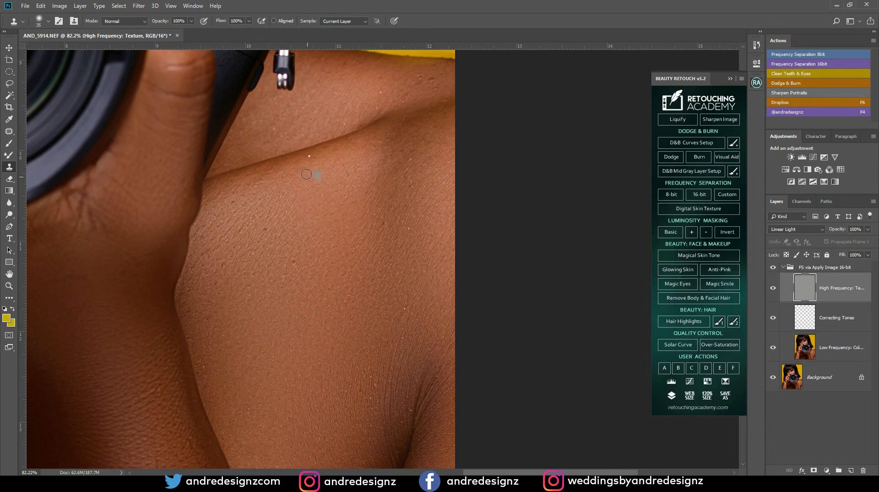
pyautogui.click(311, 156)
pyautogui.click(317, 275)
pyautogui.hotkey('ctrl', 'z')
pyautogui.click(266, 227)
pyautogui.scroll(-5, 270, 233)
pyautogui.scroll(4, 333, 369)
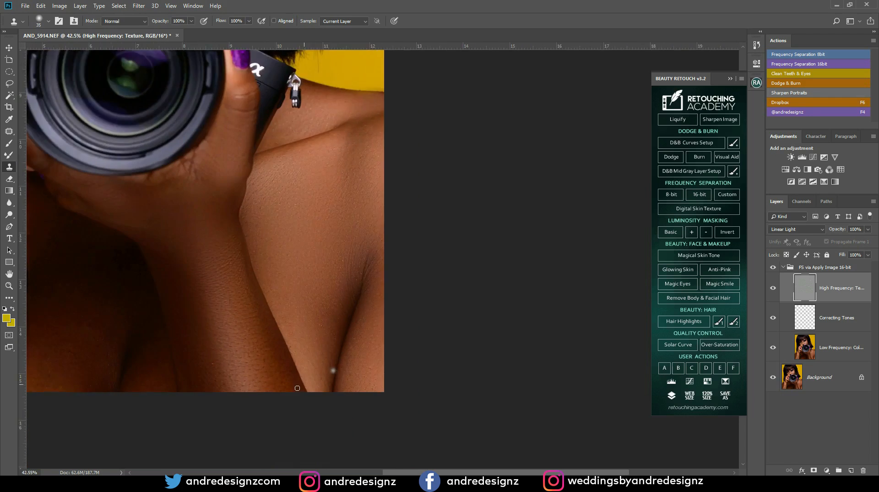
# Step: Examine the texture of the forearm, lower chest and cheek up close for remaining blemishes
pyautogui.scroll(3, 219, 362)
pyautogui.moveTo(188, 322); pyautogui.dragTo(516, 135)
pyautogui.moveTo(323, 191); pyautogui.dragTo(324, 398)
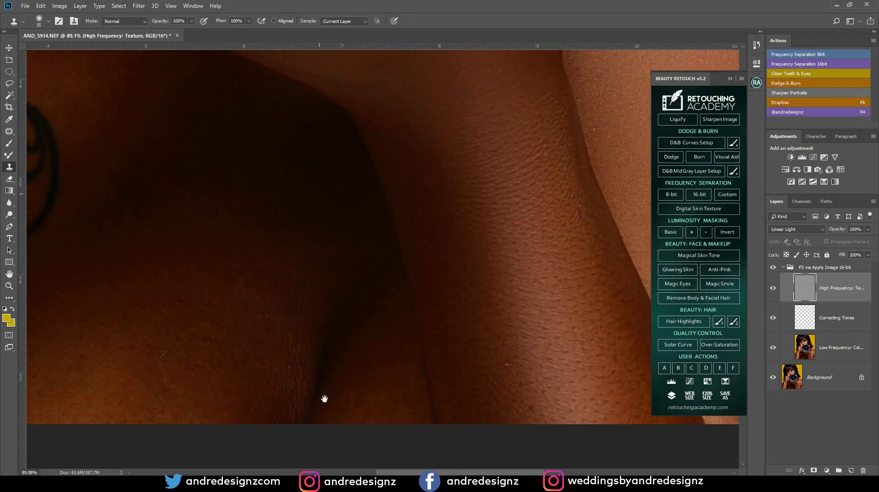
pyautogui.scroll(-5, 360, 293)
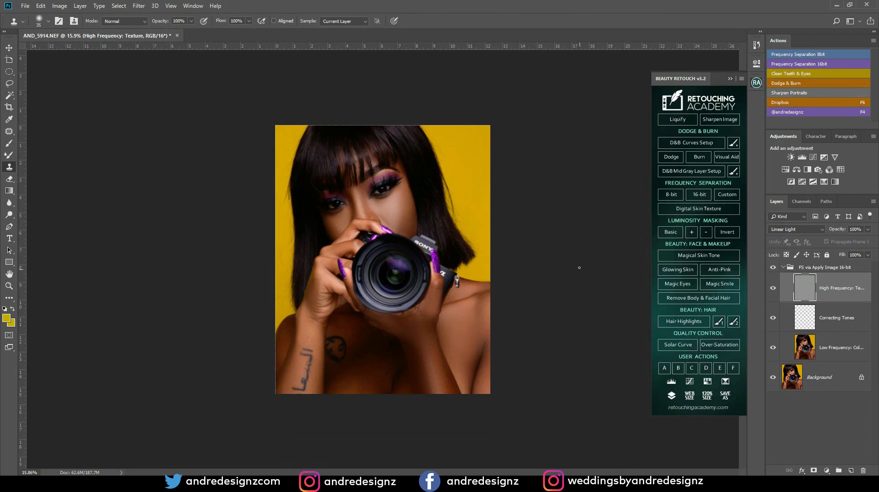
pyautogui.scroll(6, 395, 231)
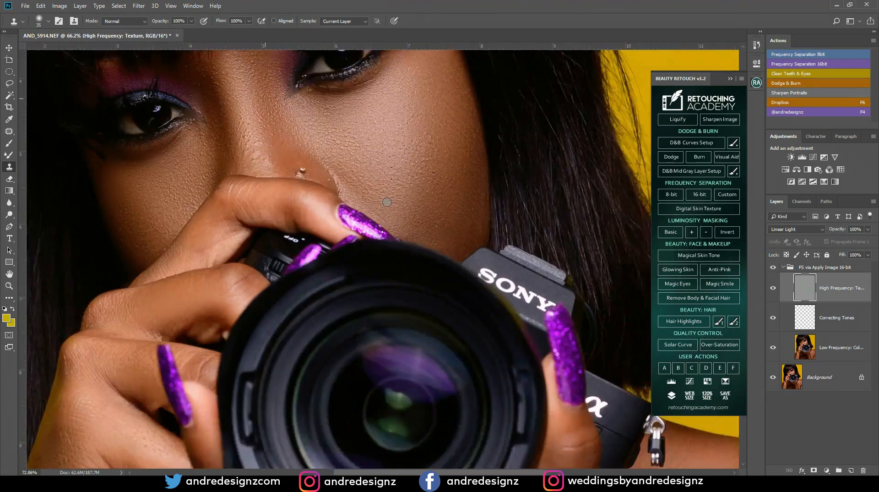
pyautogui.scroll(4, 386, 202)
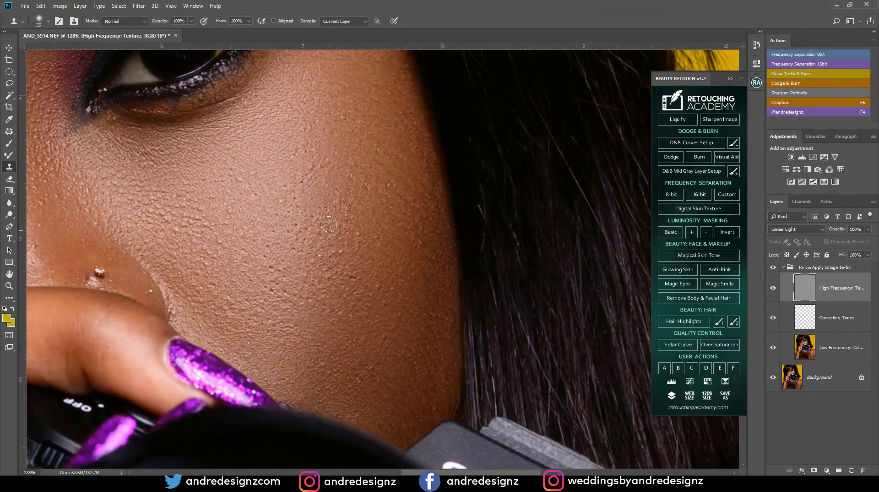
pyautogui.keyDown('alt'); pyautogui.click(320, 185); pyautogui.keyUp('alt')
# Step: Collapse the frequency separation group and add a masked Digital Skin Texture layer above it
pyautogui.click(782, 268)
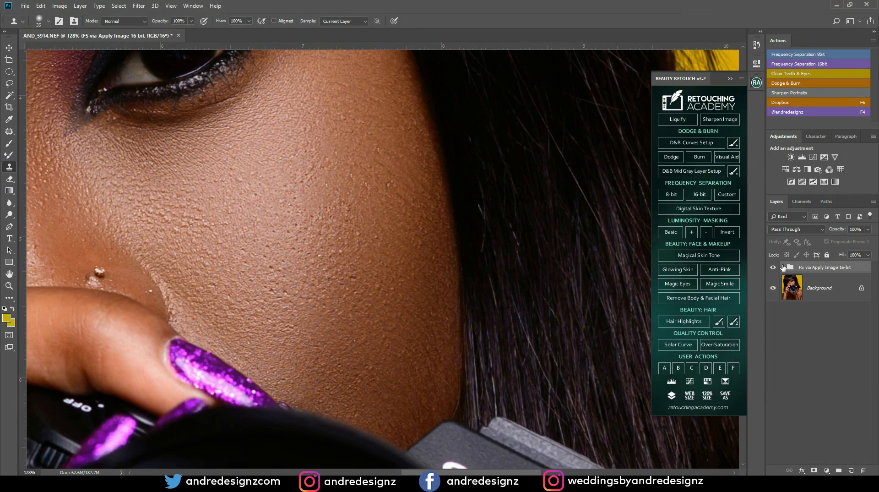
pyautogui.click(699, 210)
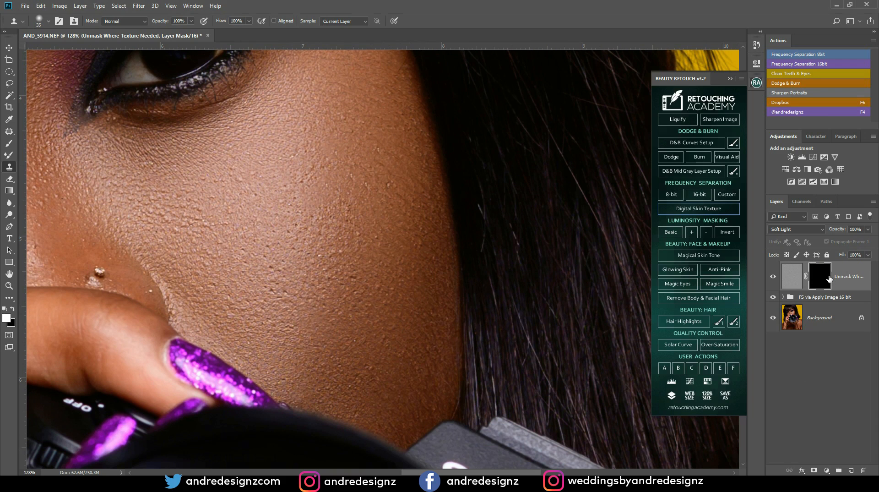
pyautogui.scroll(2, 283, 185)
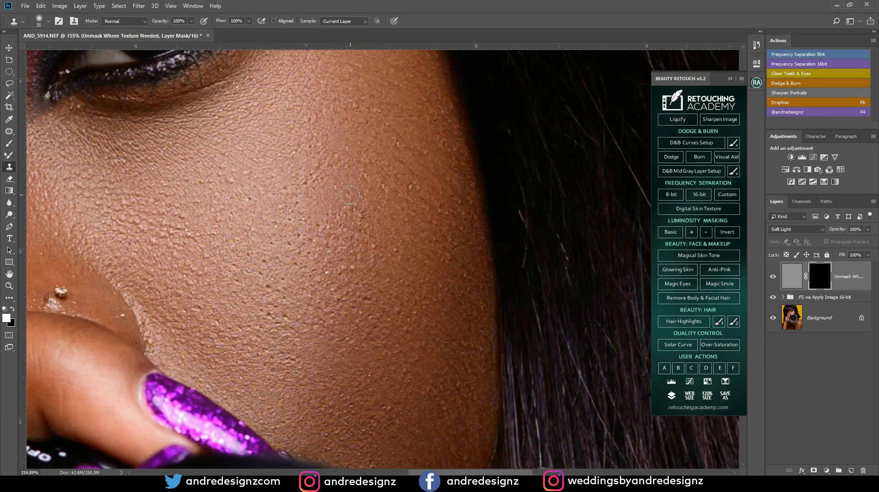
# Step: Set up the Brush tool with 11% flow and a size of 100 px for painting on the texture mask
pyautogui.press('b')
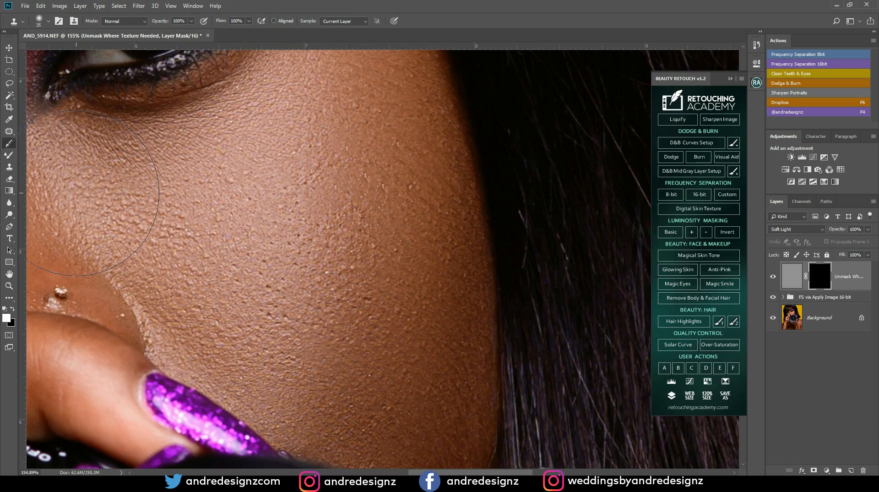
pyautogui.click(251, 21)
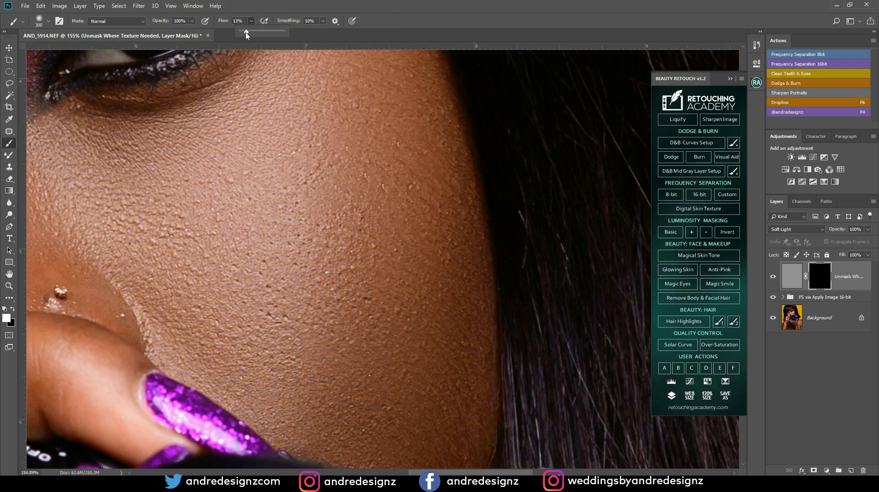
pyautogui.click(392, 19)
pyautogui.press('[')
pyautogui.press('[')
pyautogui.press('[')
pyautogui.press('[')
pyautogui.press('[')
pyautogui.press('[')
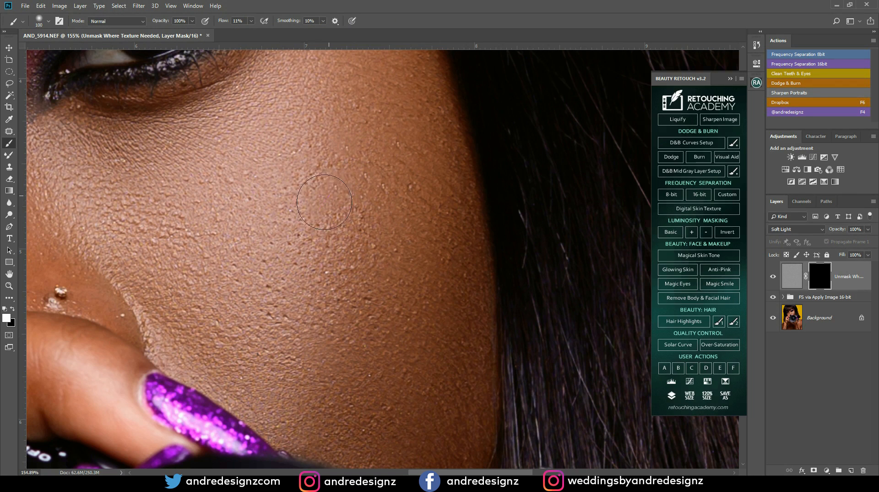
# Step: Paint the digital skin texture in on the upper cheek through the mask and compare with the layer hidden
pyautogui.moveTo(320, 211)
pyautogui.mouseDown()
pyautogui.moveTo(341, 217)
pyautogui.moveTo(340, 197)
pyautogui.moveTo(312, 210)
pyautogui.moveTo(322, 186)
pyautogui.moveTo(318, 195)
pyautogui.moveTo(339, 187)
pyautogui.moveTo(336, 139)
pyautogui.moveTo(348, 156)
pyautogui.moveTo(349, 136)
pyautogui.moveTo(336, 173)
pyautogui.moveTo(341, 199)
pyautogui.moveTo(360, 178)
pyautogui.moveTo(325, 165)
pyautogui.mouseUp()
pyautogui.click(773, 277)
pyautogui.click(773, 277)
pyautogui.scroll(-5, 284, 239)
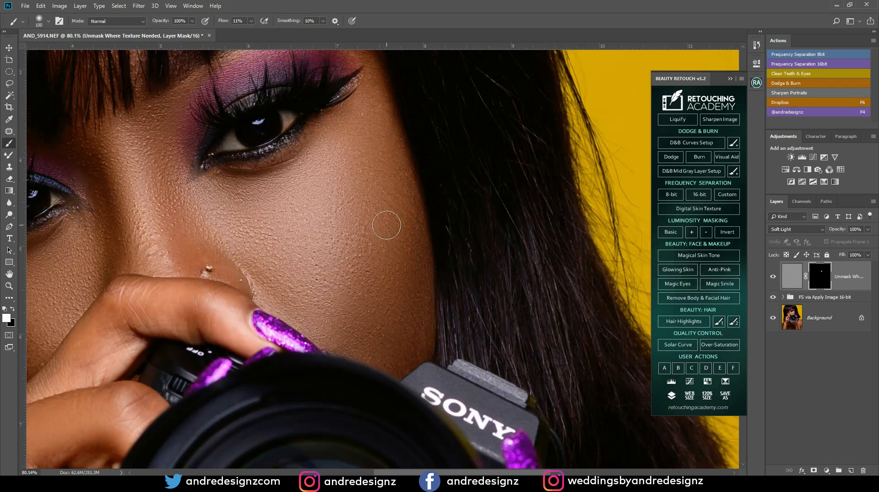
# Step: Paint the digital skin texture in beside the nose and inspect the result across the face and hands
pyautogui.moveTo(189, 265); pyautogui.dragTo(184, 244)
pyautogui.scroll(-3, 252, 241)
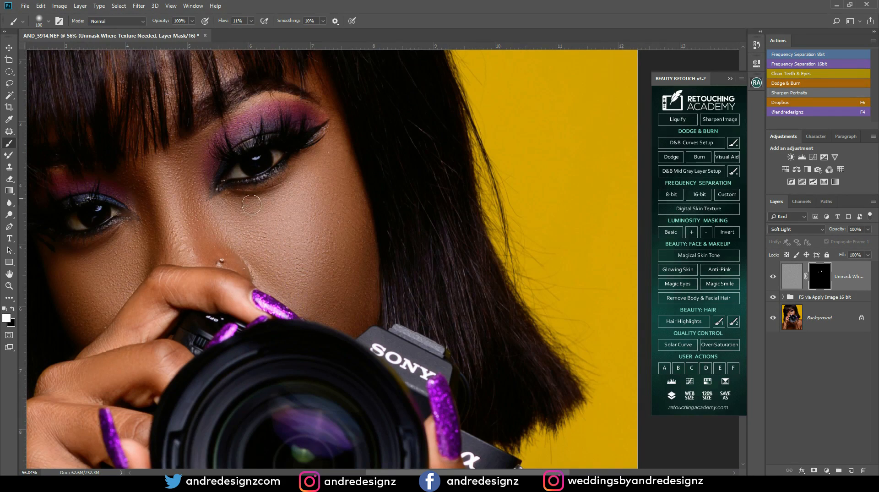
pyautogui.scroll(-1, 338, 236)
pyautogui.scroll(-1, 353, 240)
pyautogui.scroll(1, 366, 247)
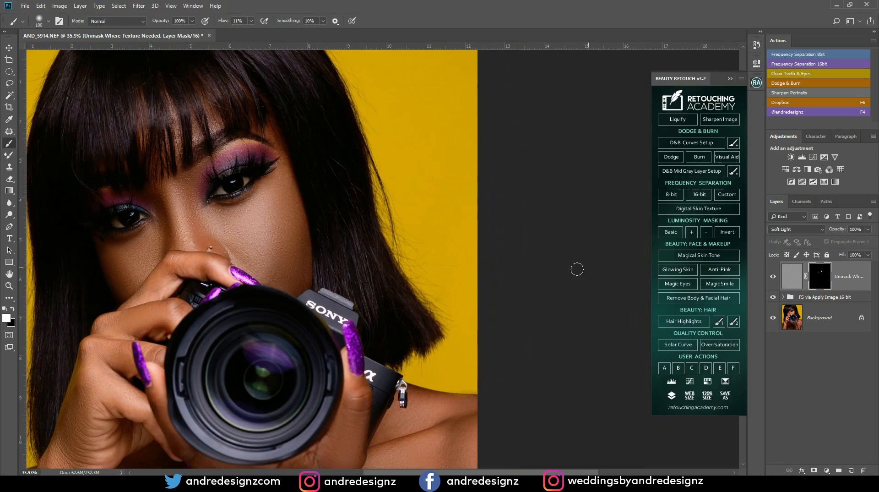
pyautogui.scroll(2, 321, 277)
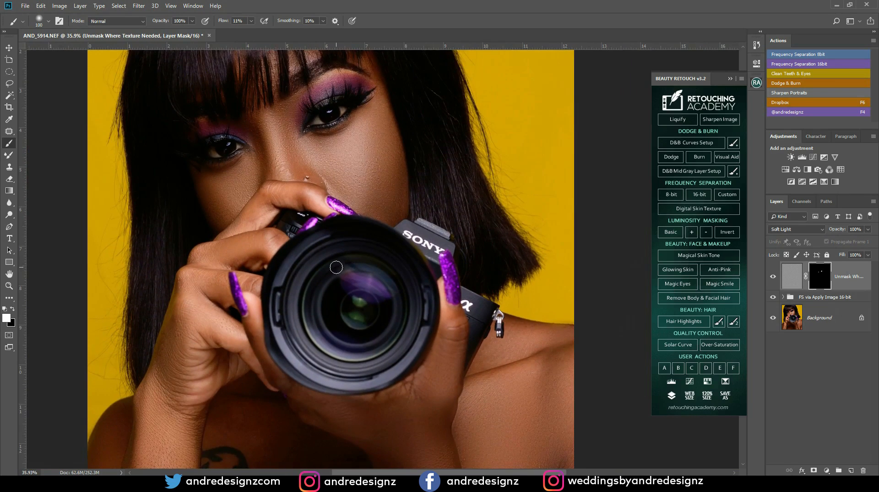
pyautogui.scroll(2, 341, 267)
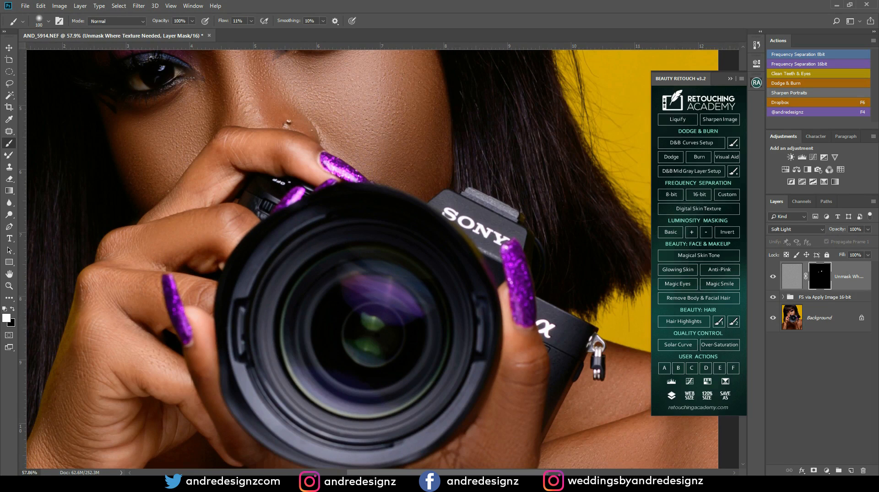
pyautogui.scroll(-1, 257, 181)
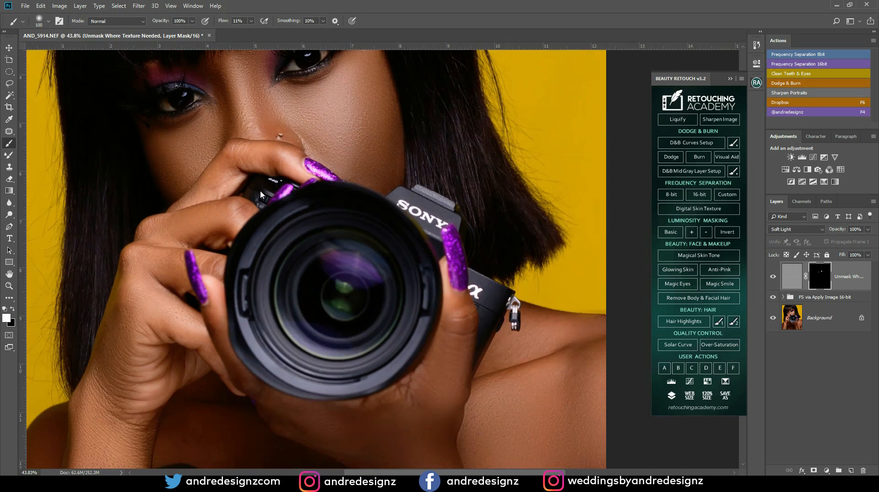
pyautogui.scroll(-1, 280, 202)
pyautogui.scroll(1, 281, 201)
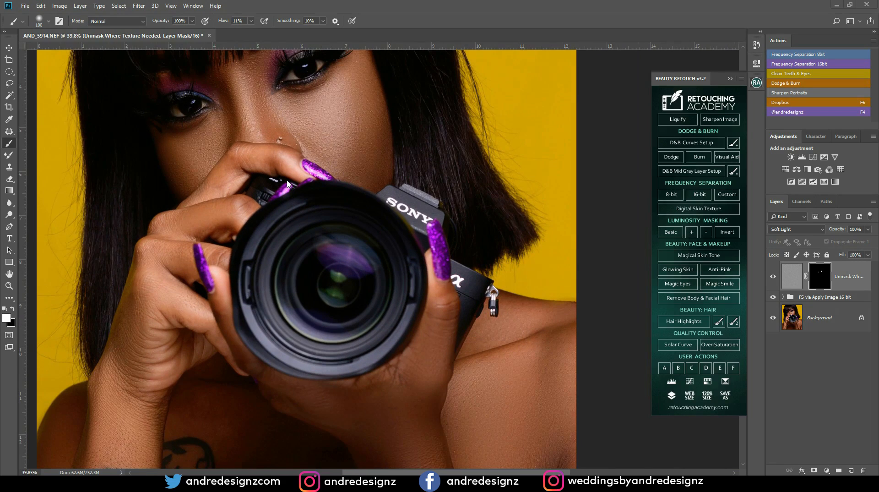
# Step: Paint the digital skin texture in on the lower cheek above the camera through the mask
pyautogui.scroll(1, 289, 188)
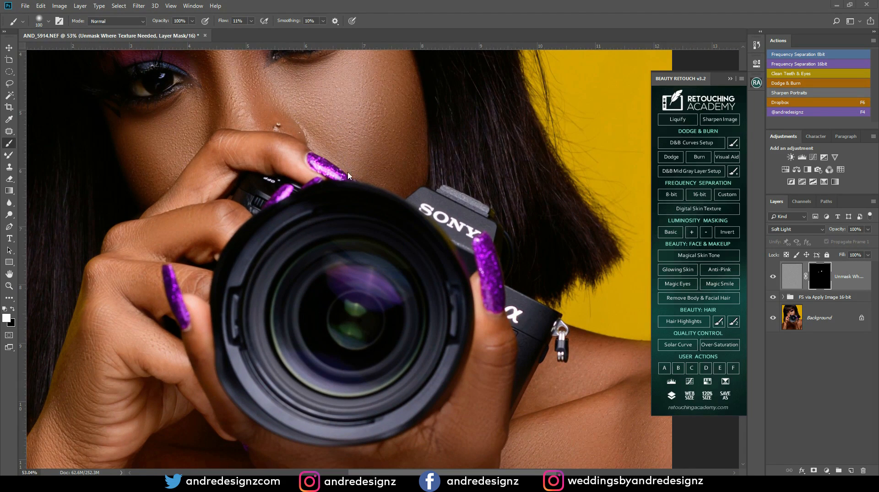
pyautogui.scroll(1, 382, 257)
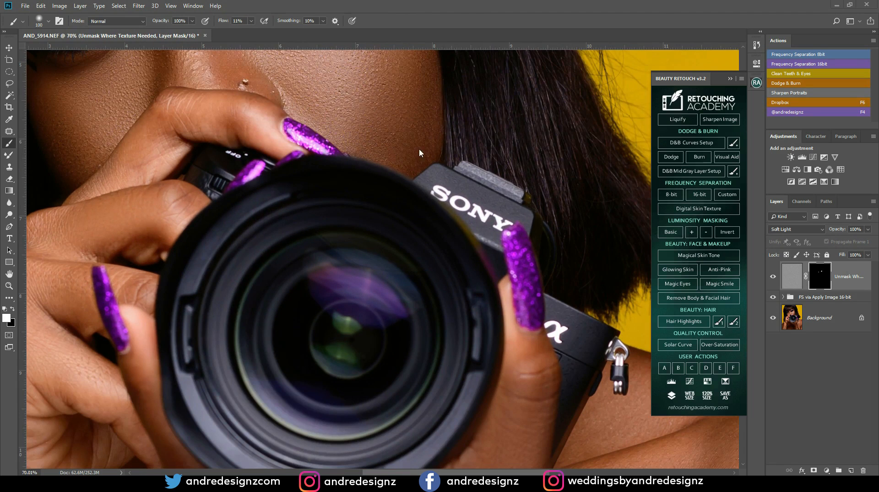
pyautogui.scroll(1, 390, 119)
pyautogui.scroll(1, 378, 103)
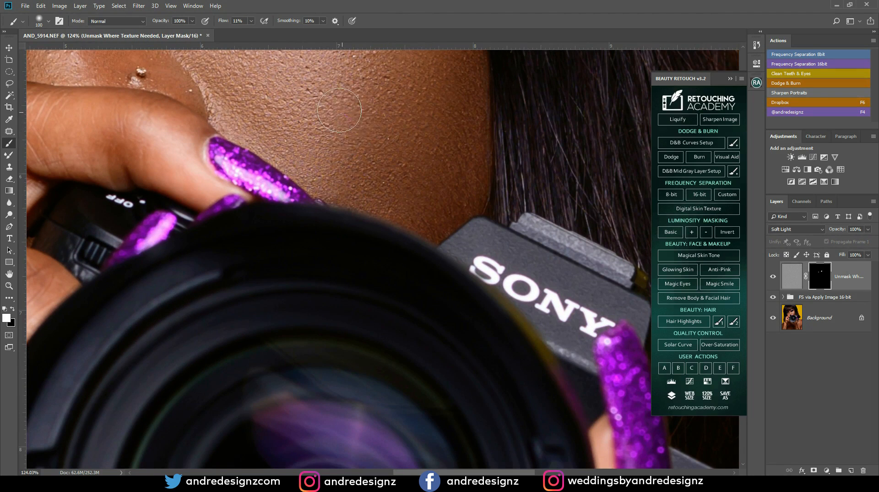
pyautogui.moveTo(367, 138); pyautogui.dragTo(312, 162)
# Step: Scale the digital skin texture layer and its mask up to 178.47% with Free Transform
pyautogui.scroll(-2, 356, 147)
pyautogui.scroll(-3, 357, 148)
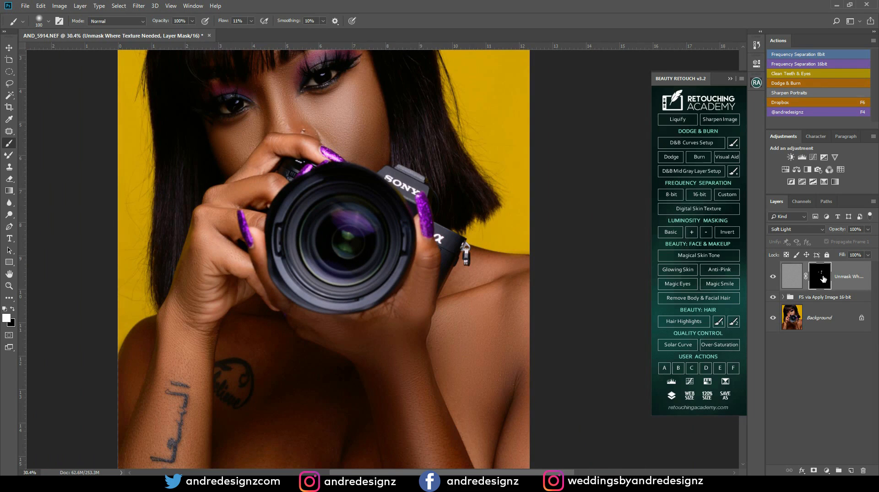
pyautogui.hotkey('ctrl', 't')
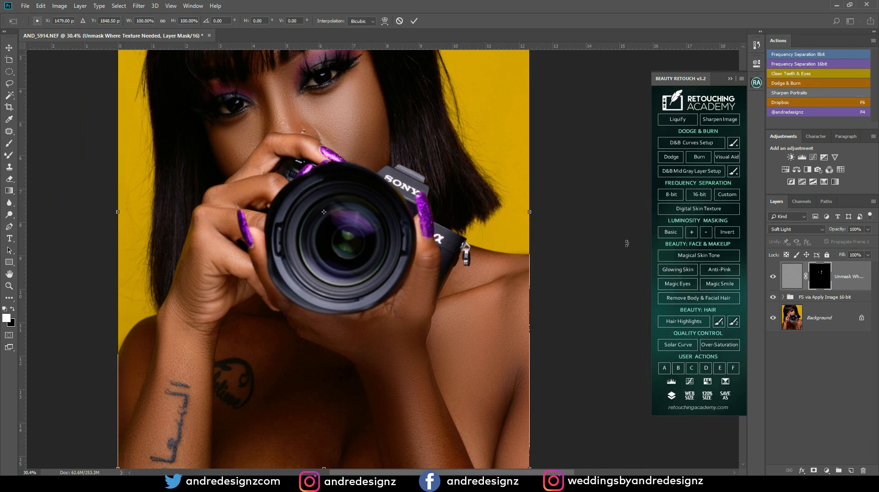
pyautogui.scroll(-3, 495, 219)
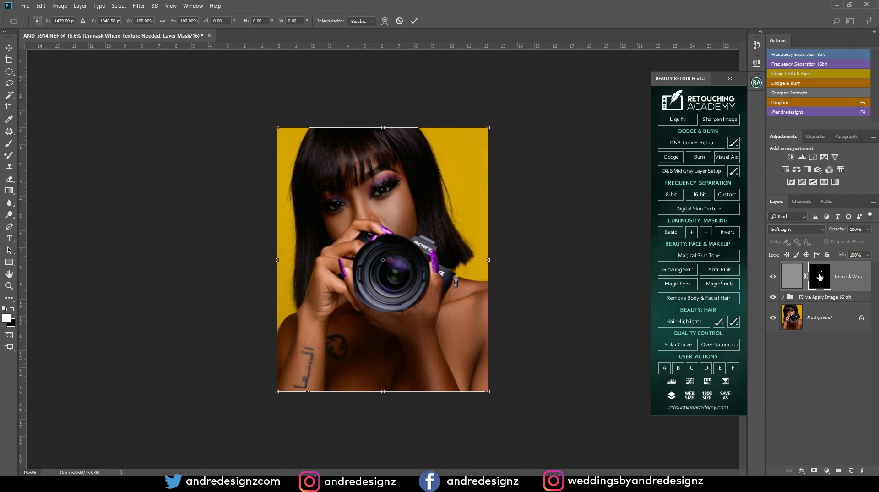
pyautogui.moveTo(489, 392); pyautogui.dragTo(572, 462)
pyautogui.scroll(5, 401, 187)
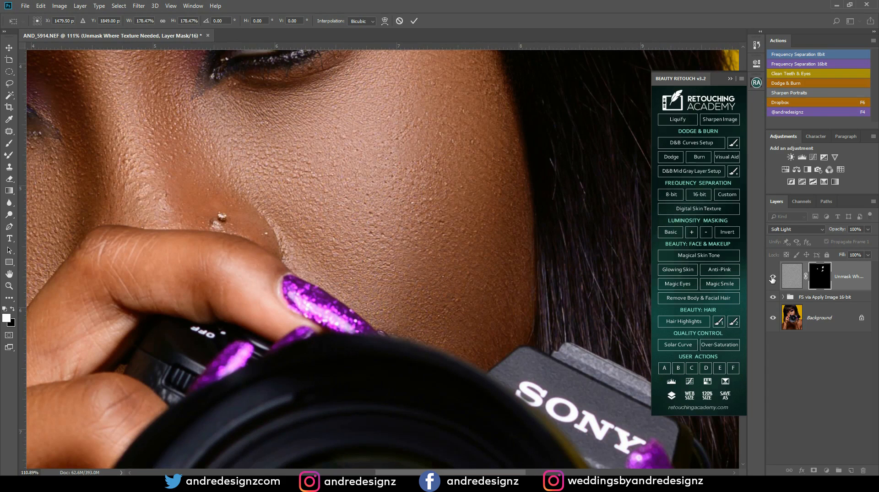
pyautogui.press('b')
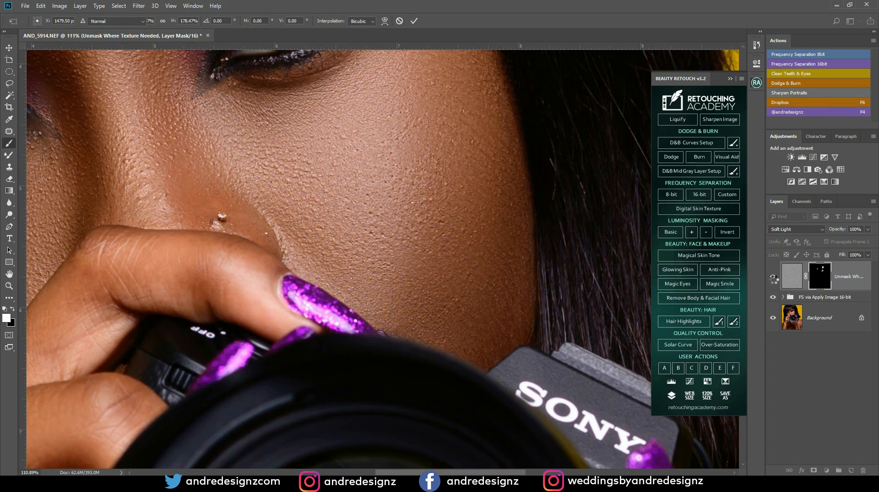
# Step: Compare the cheek with the enlarged texture layer hidden and shown
pyautogui.click(773, 277)
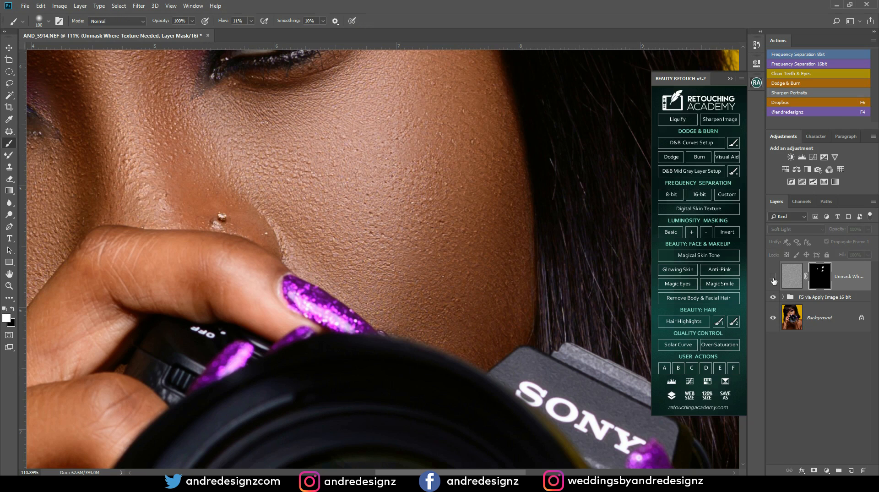
pyautogui.click(773, 278)
pyautogui.click(773, 277)
pyautogui.click(773, 278)
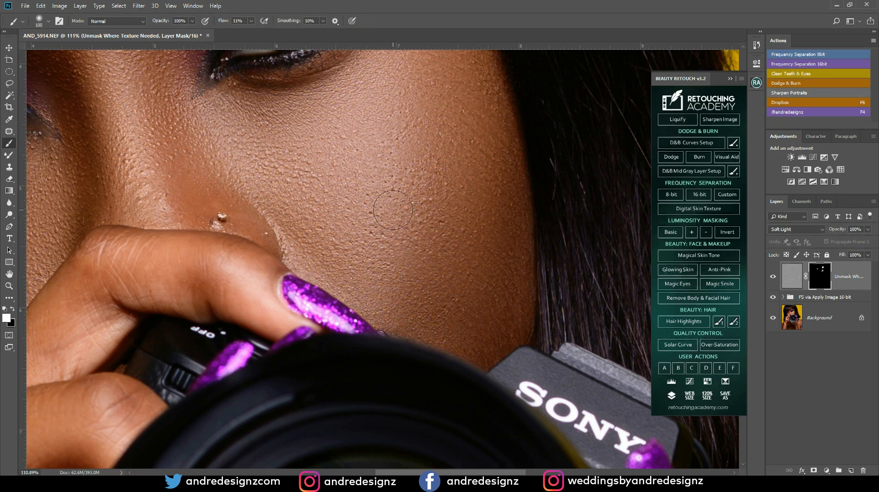
pyautogui.scroll(-3, 396, 209)
pyautogui.scroll(-4, 395, 209)
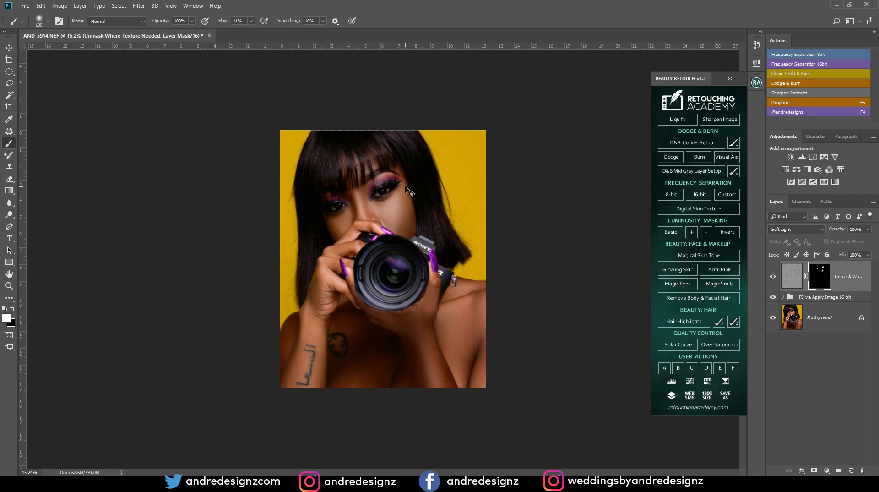
# Step: Revert the document history to the last brush stroke, undoing the scaling of the texture layer
pyautogui.hotkey('ctrl', 't')
pyautogui.scroll(-1, 537, 287)
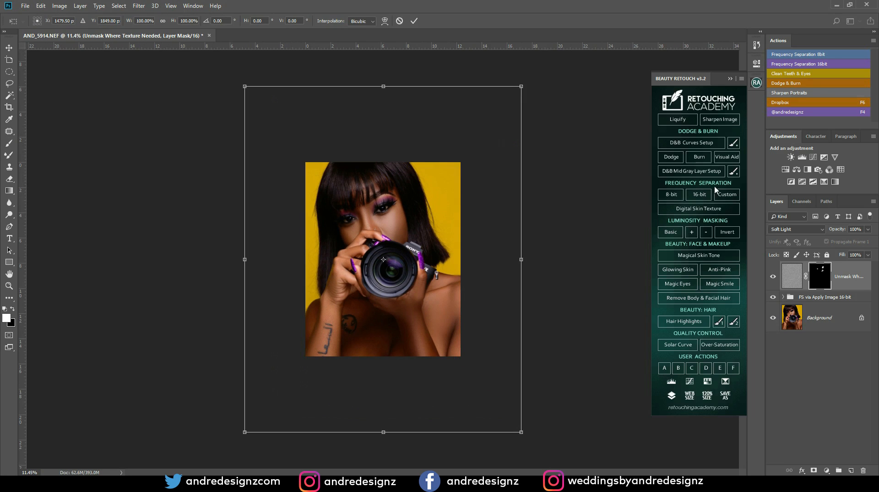
pyautogui.click(755, 45)
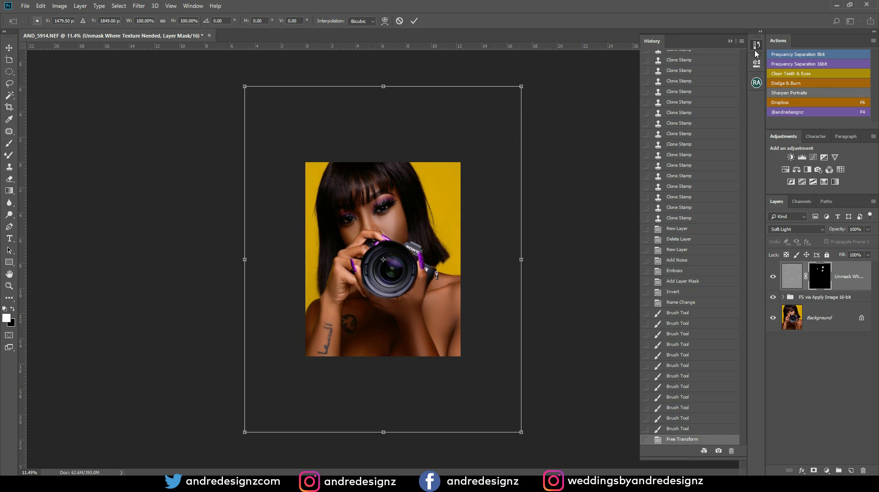
pyautogui.click(678, 419)
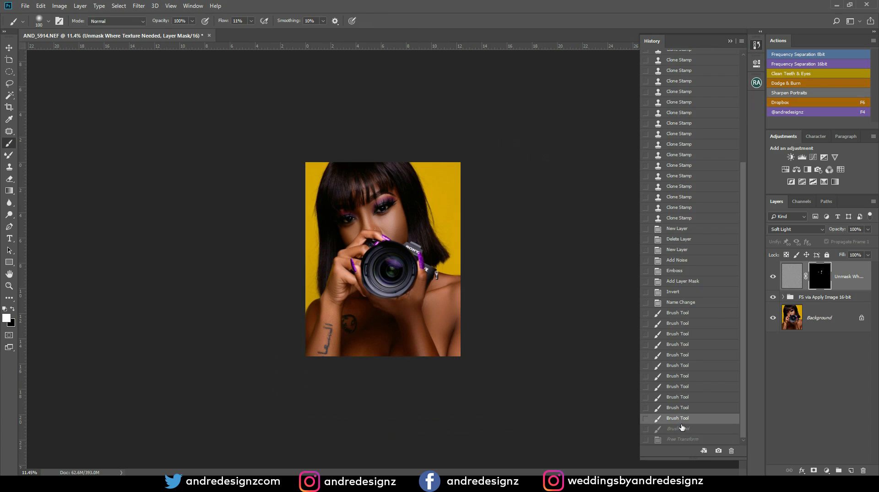
pyautogui.click(683, 430)
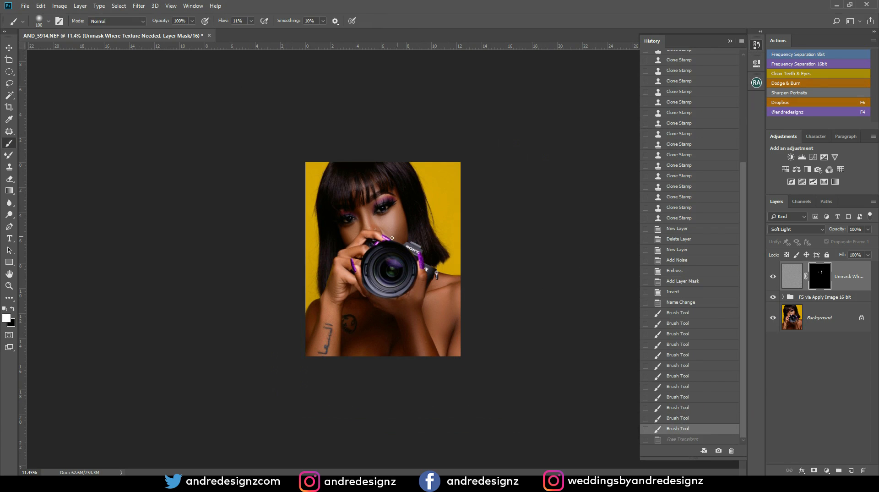
# Step: Examine the restored skin texture on the cheek both close up and in the full portrait
pyautogui.scroll(4, 392, 238)
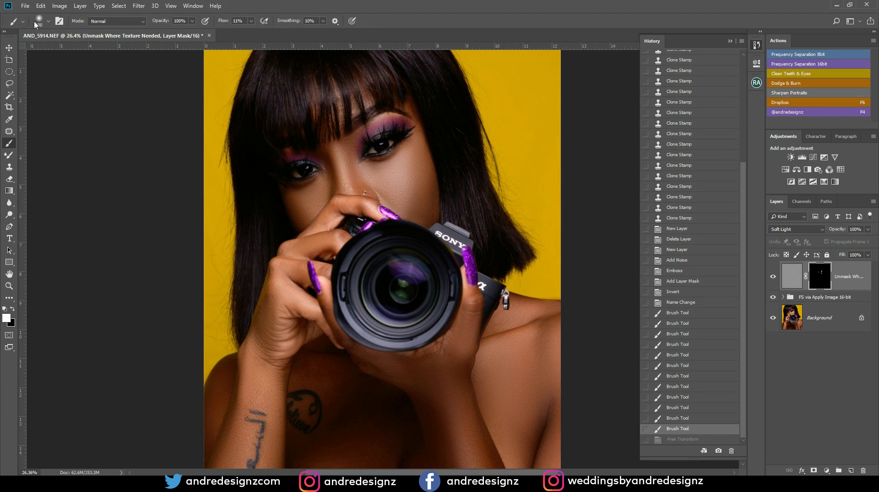
pyautogui.click(9, 47)
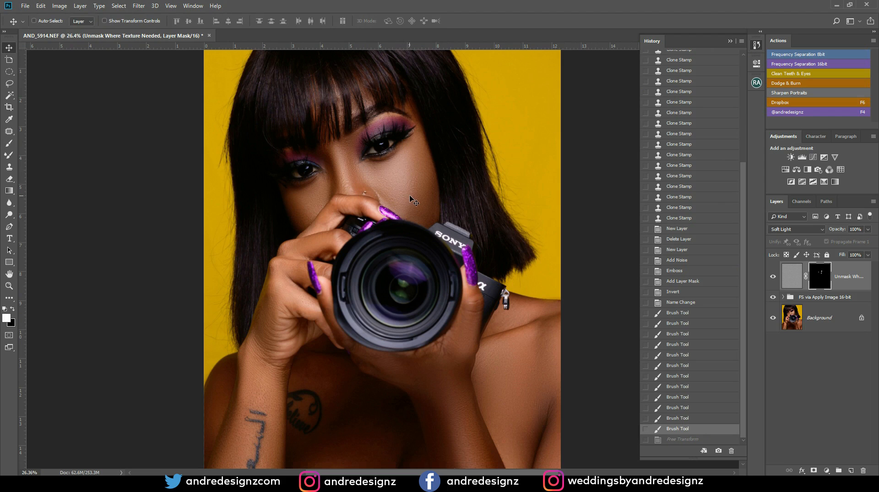
pyautogui.scroll(5, 411, 195)
pyautogui.scroll(-5, 416, 205)
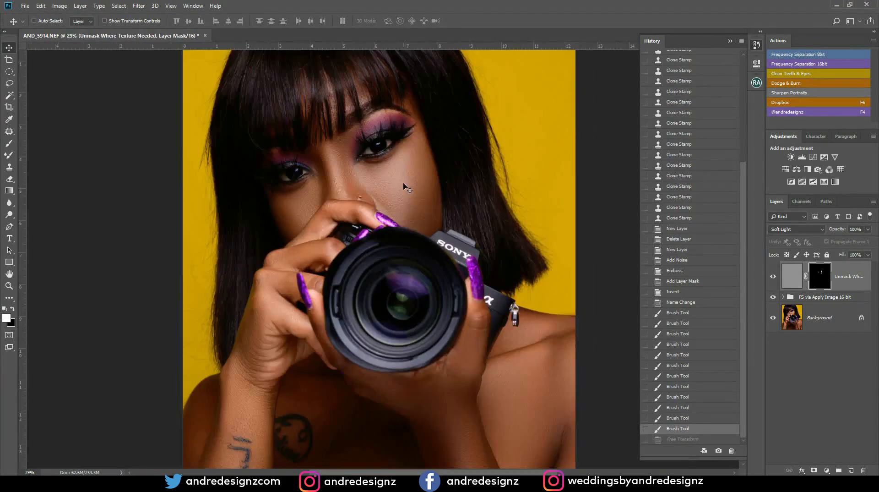
pyautogui.scroll(6, 407, 187)
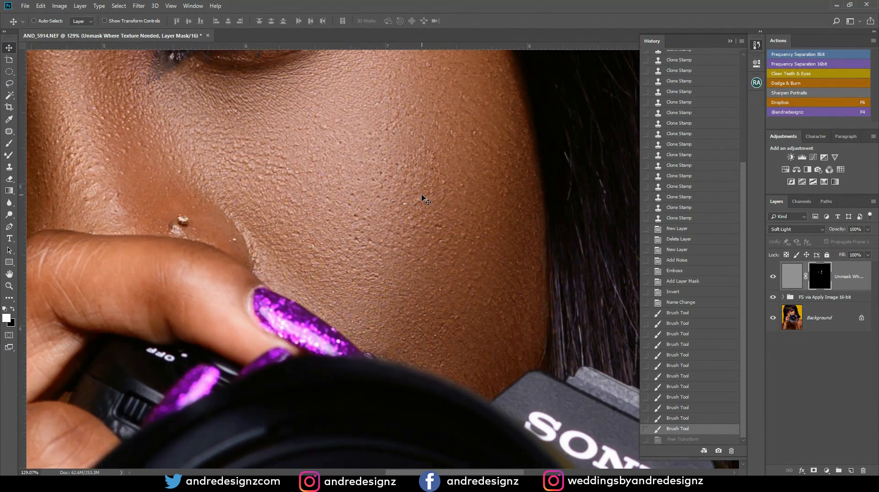
pyautogui.scroll(-6, 270, 196)
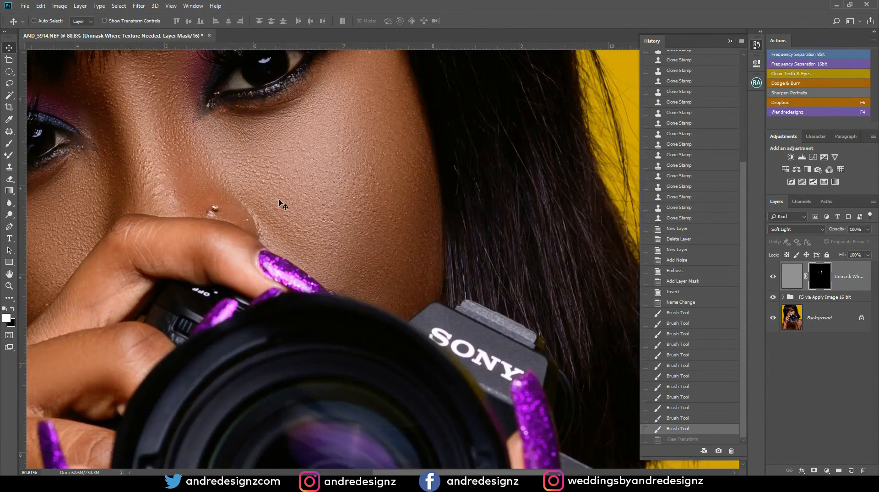
pyautogui.scroll(-3, 274, 197)
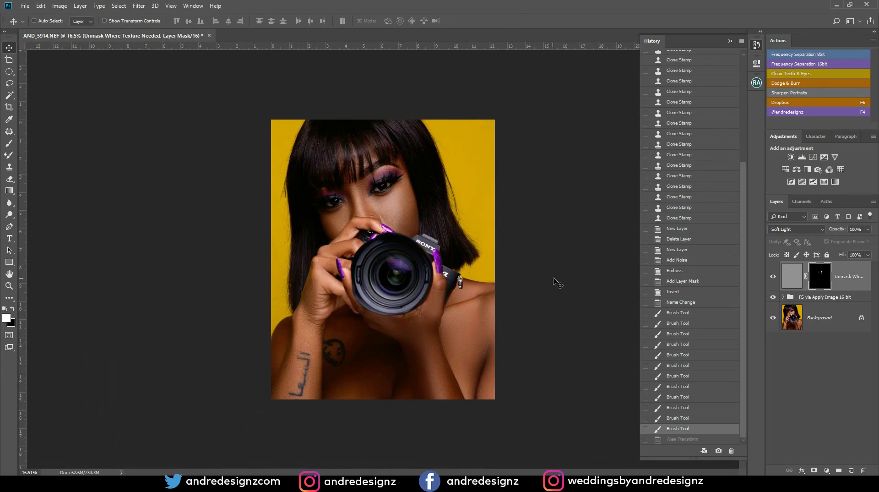
pyautogui.scroll(-1, 557, 283)
# Step: Add a masked Burn curve group from the Beauty Retouch tools above the digital skin texture layer
pyautogui.click(859, 283)
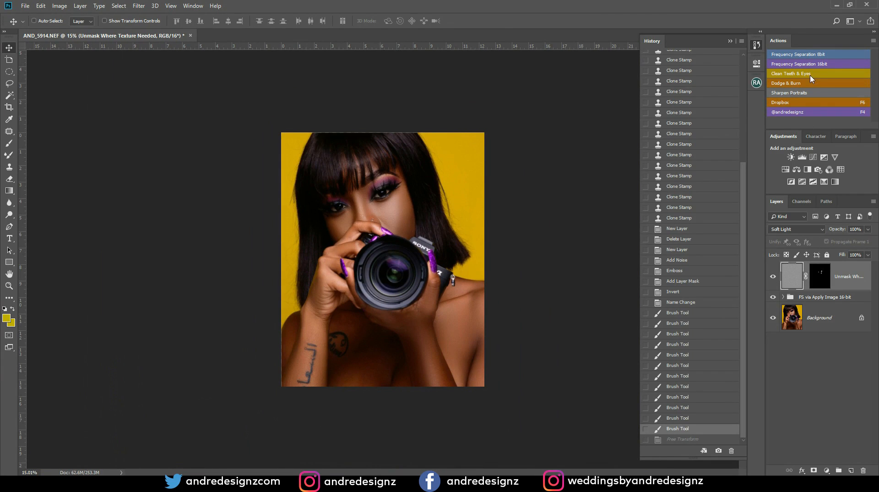
pyautogui.click(757, 82)
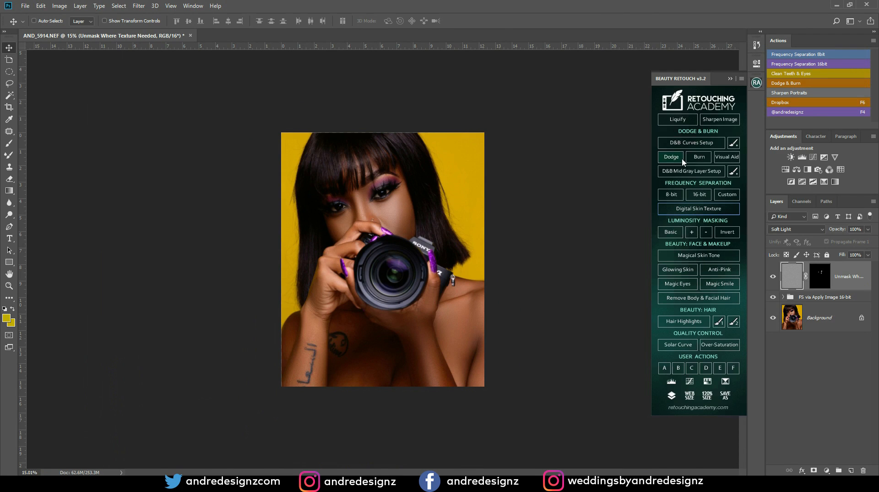
pyautogui.click(699, 156)
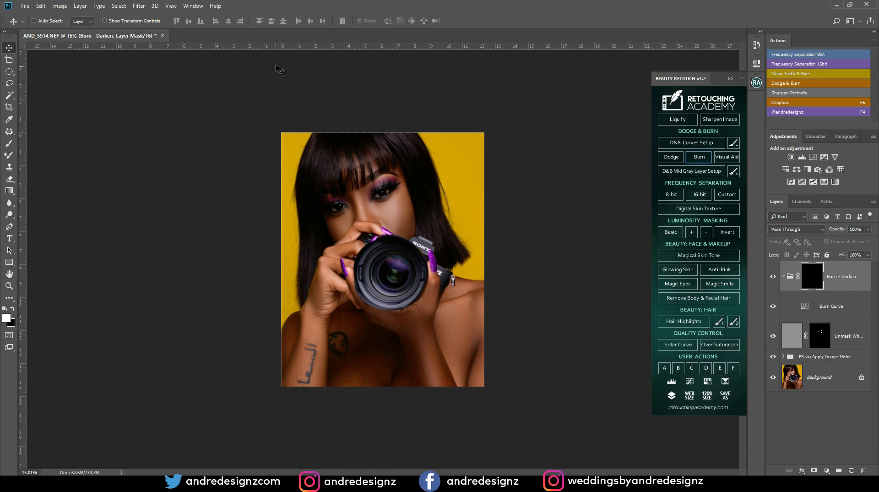
# Step: Set up the Brush tool with 1% flow for painting on the burn group's mask over the face
pyautogui.scroll(1, 261, 78)
pyautogui.click(10, 146)
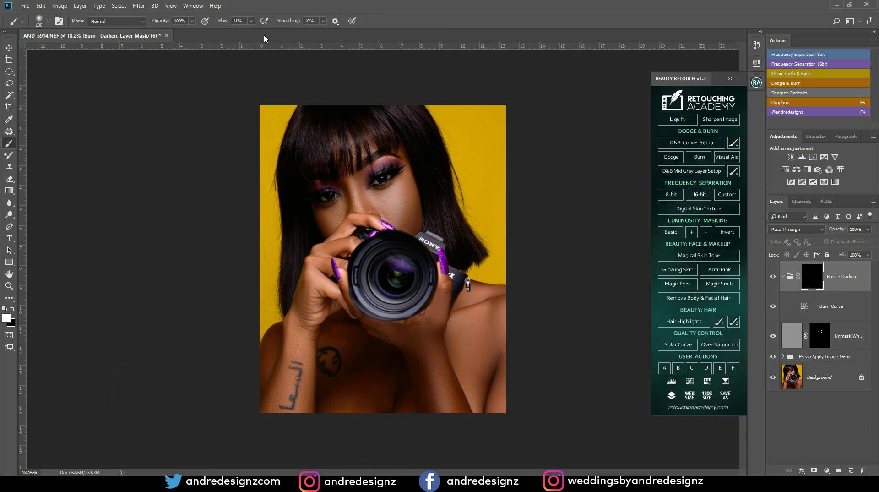
pyautogui.click(251, 21)
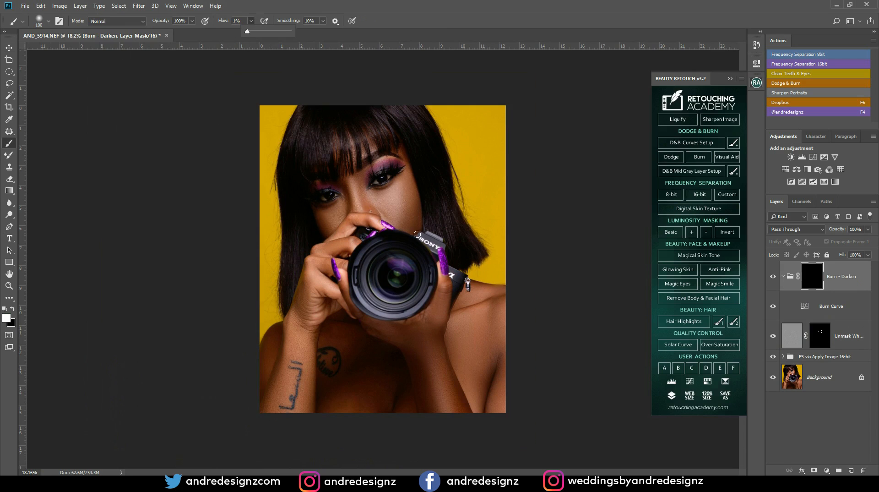
pyautogui.scroll(3, 414, 234)
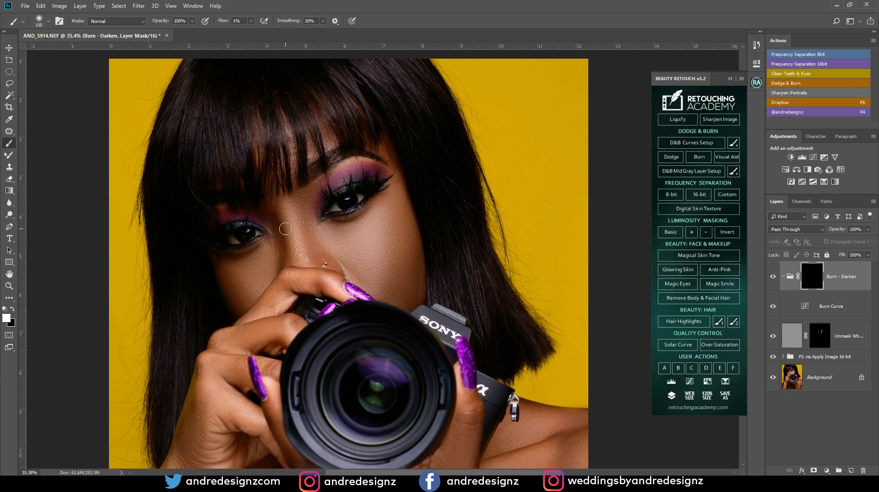
# Step: Enlarge the brush to 200 px, paint darker shading onto the face through the burn mask and compare with the group hidden
pyautogui.press(']')
pyautogui.press(']')
pyautogui.press(']')
pyautogui.press(']')
pyautogui.press(']')
pyautogui.click(774, 276)
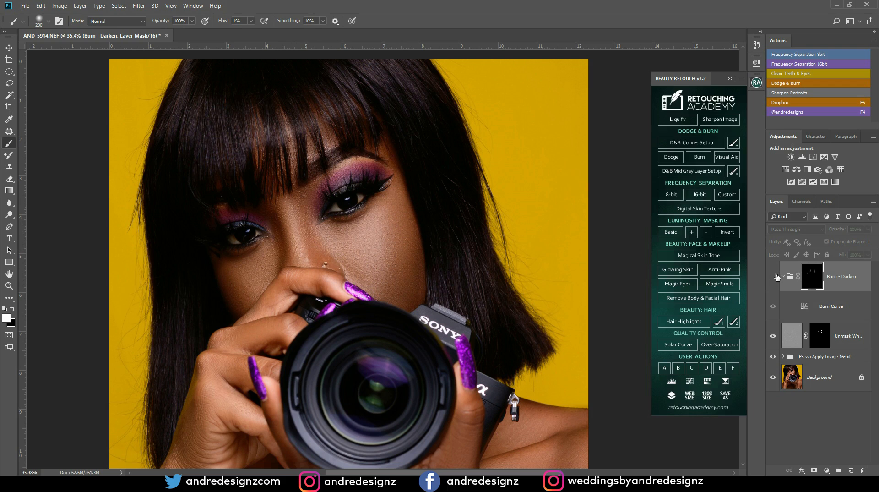
pyautogui.click(773, 277)
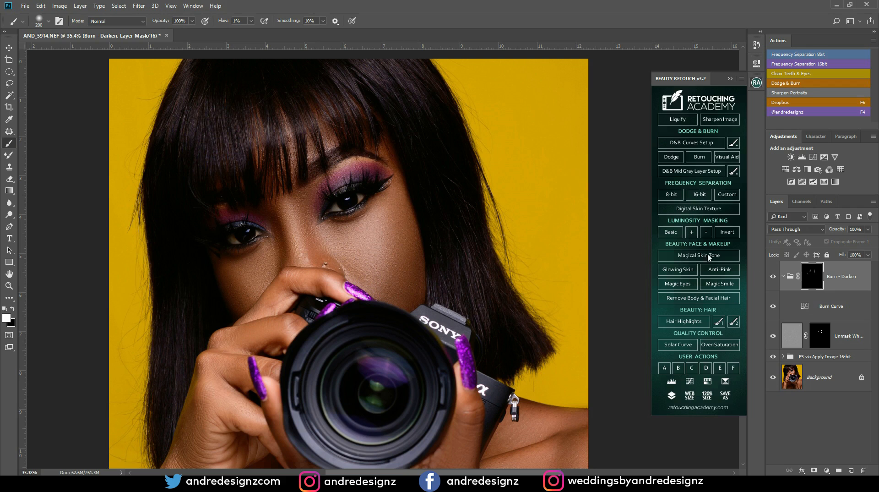
# Step: Brighten the nose and cheeks through the mask of a new Dodge curve group and compare with the group hidden
pyautogui.click(672, 157)
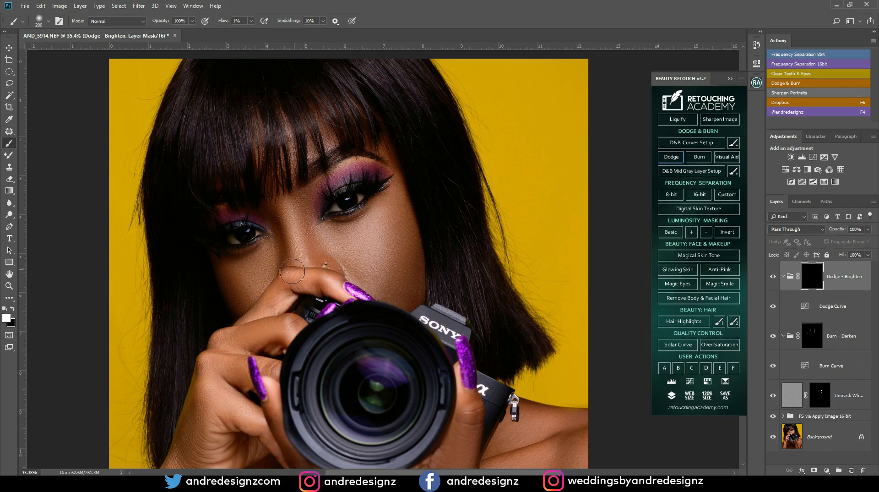
pyautogui.moveTo(294, 236); pyautogui.dragTo(283, 204)
pyautogui.moveTo(254, 283)
pyautogui.mouseDown()
pyautogui.moveTo(236, 267)
pyautogui.moveTo(273, 262)
pyautogui.moveTo(241, 256)
pyautogui.moveTo(250, 253)
pyautogui.moveTo(262, 267)
pyautogui.moveTo(243, 286)
pyautogui.mouseUp()
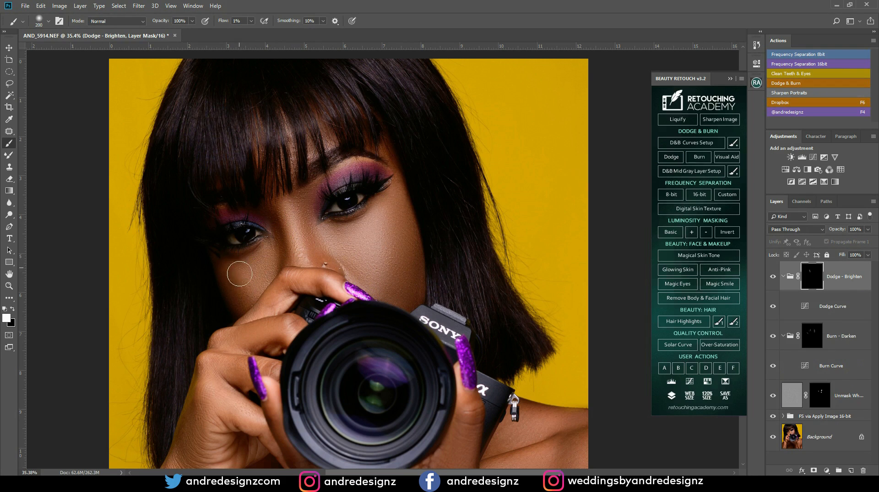
pyautogui.moveTo(359, 249)
pyautogui.mouseDown()
pyautogui.moveTo(377, 232)
pyautogui.moveTo(363, 246)
pyautogui.moveTo(368, 218)
pyautogui.moveTo(330, 229)
pyautogui.moveTo(382, 206)
pyautogui.moveTo(365, 257)
pyautogui.moveTo(349, 221)
pyautogui.mouseUp()
pyautogui.scroll(1, 386, 263)
pyautogui.scroll(-2, 399, 250)
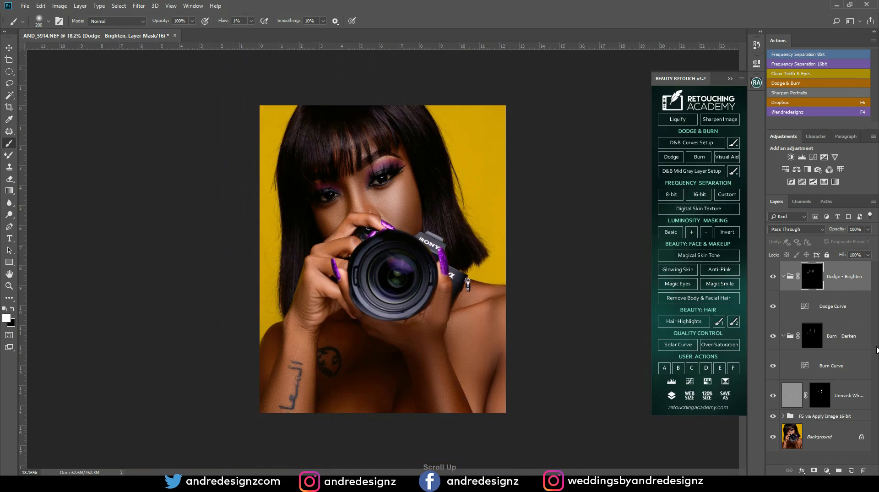
pyautogui.click(773, 276)
pyautogui.click(773, 276)
pyautogui.click(774, 276)
pyautogui.click(773, 277)
# Step: Enlarge the brush to 250 px and brighten the arms through the dodge group's mask
pyautogui.press(']')
pyautogui.press(']')
pyautogui.scroll(-1, 424, 406)
pyautogui.press(']')
pyautogui.press('[')
pyautogui.press('[')
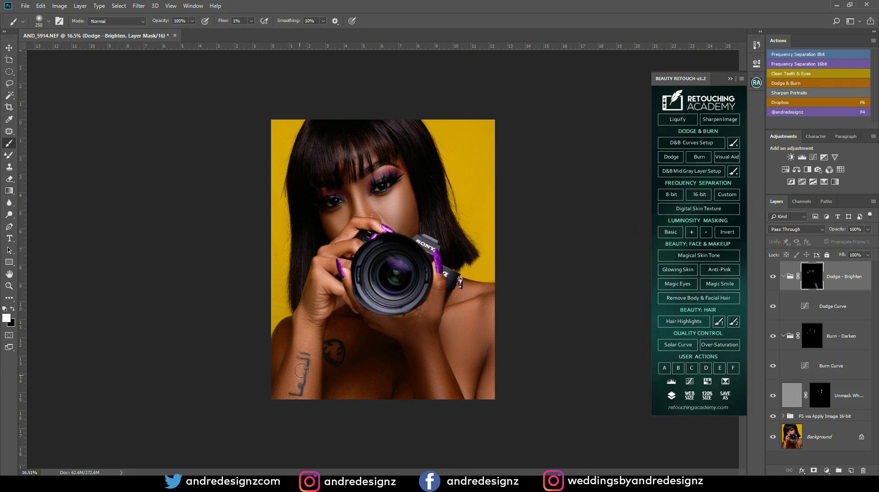
# Step: Darken the shaded areas of both arms through the burn group's mask and enlarge the brush to 400 px
pyautogui.click(813, 333)
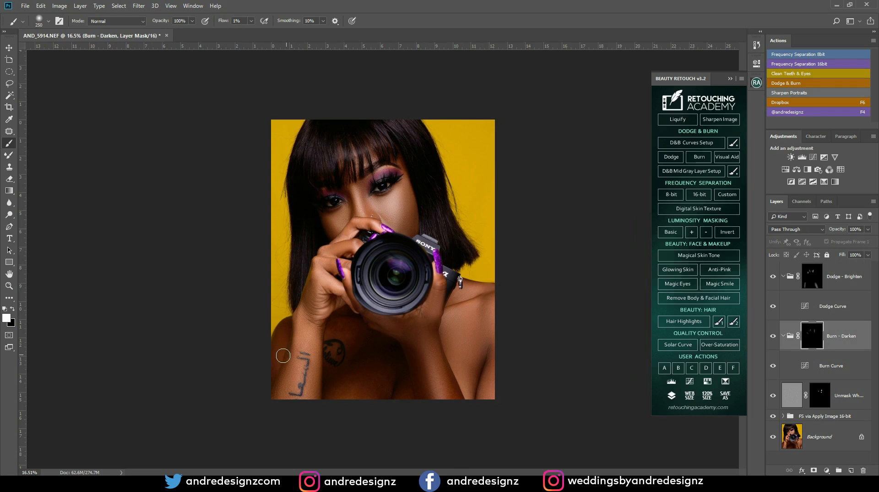
pyautogui.moveTo(293, 353)
pyautogui.mouseDown()
pyautogui.moveTo(281, 392)
pyautogui.moveTo(289, 384)
pyautogui.moveTo(315, 399)
pyautogui.moveTo(315, 369)
pyautogui.mouseUp()
pyautogui.moveTo(444, 370)
pyautogui.mouseDown()
pyautogui.moveTo(422, 358)
pyautogui.moveTo(440, 359)
pyautogui.mouseUp()
pyautogui.scroll(-1, 476, 325)
pyautogui.press(']')
pyautogui.press(']')
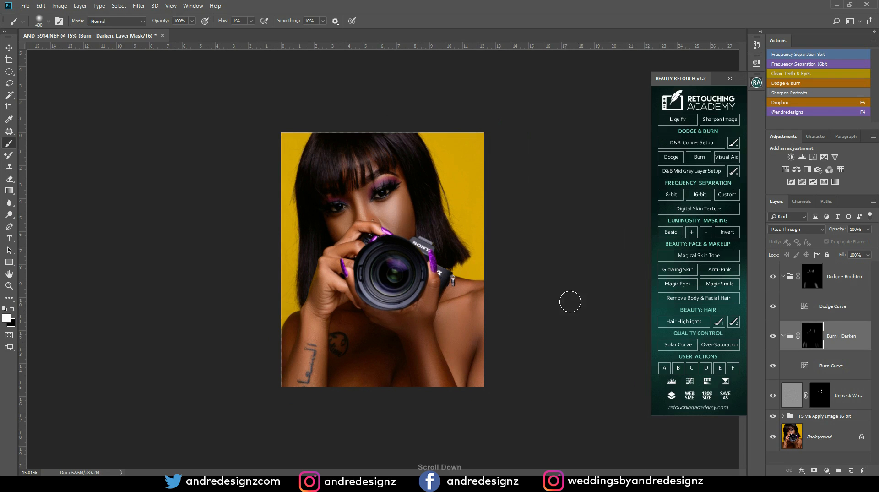
# Step: Brighten the shoulder and chest through the dodge group's mask, using a brush of 300 to 500 px
pyautogui.click(815, 275)
pyautogui.press('[')
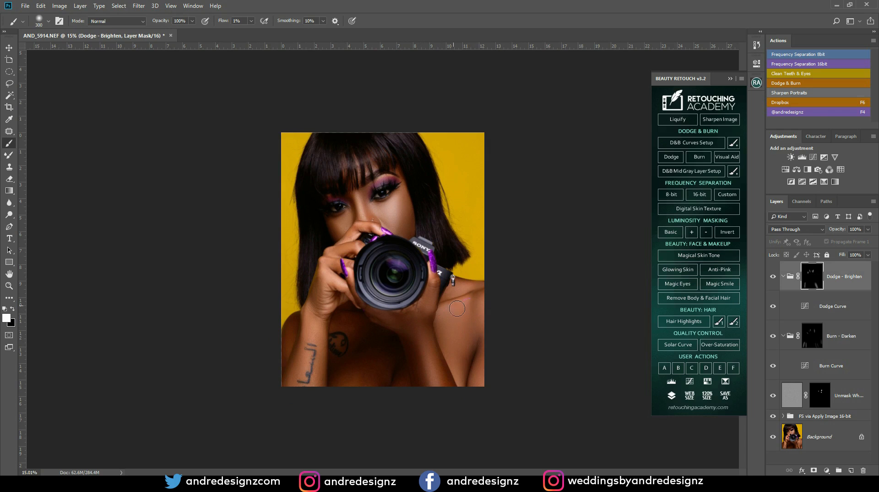
pyautogui.press(']')
pyautogui.press(']')
pyautogui.moveTo(351, 389)
pyautogui.mouseDown()
pyautogui.moveTo(410, 382)
pyautogui.moveTo(404, 391)
pyautogui.moveTo(376, 368)
pyautogui.moveTo(359, 335)
pyautogui.moveTo(333, 348)
pyautogui.moveTo(352, 336)
pyautogui.mouseUp()
pyautogui.scroll(4, 380, 247)
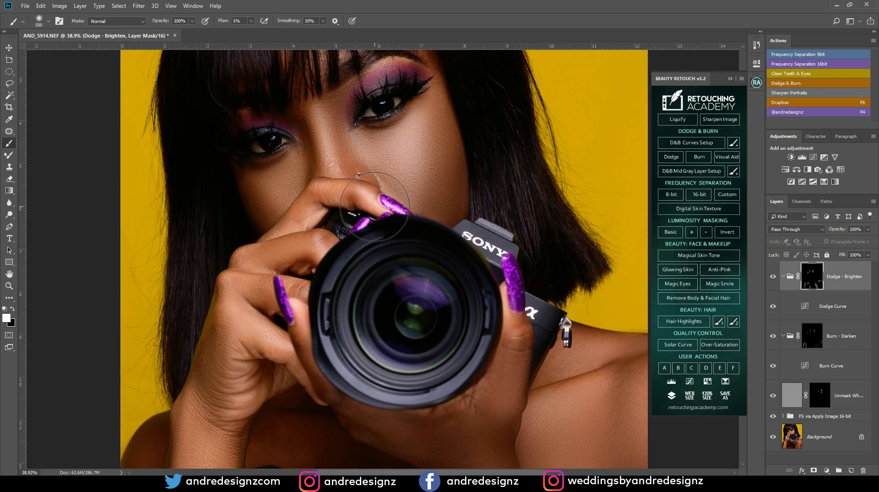
pyautogui.scroll(4, 398, 142)
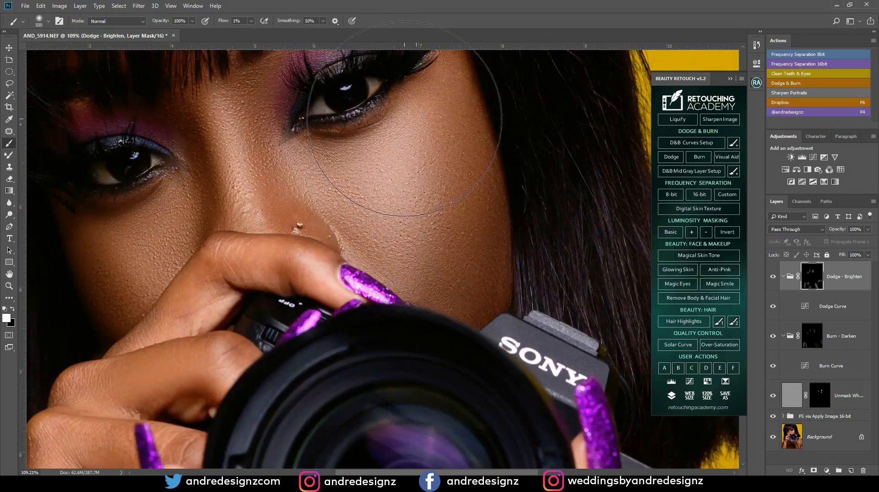
pyautogui.scroll(-6, 370, 171)
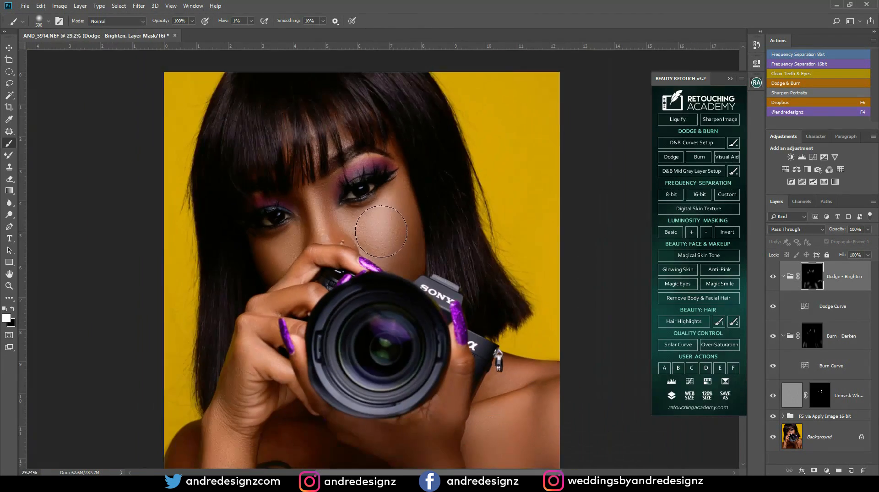
# Step: Collapse the dodge and burn groups and add the Glowing Skin highlights group above them
pyautogui.click(783, 276)
pyautogui.click(784, 306)
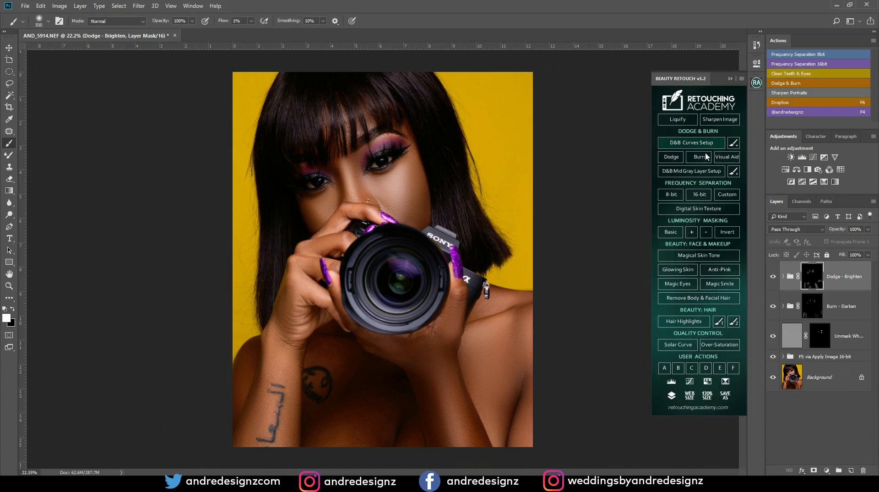
pyautogui.click(684, 273)
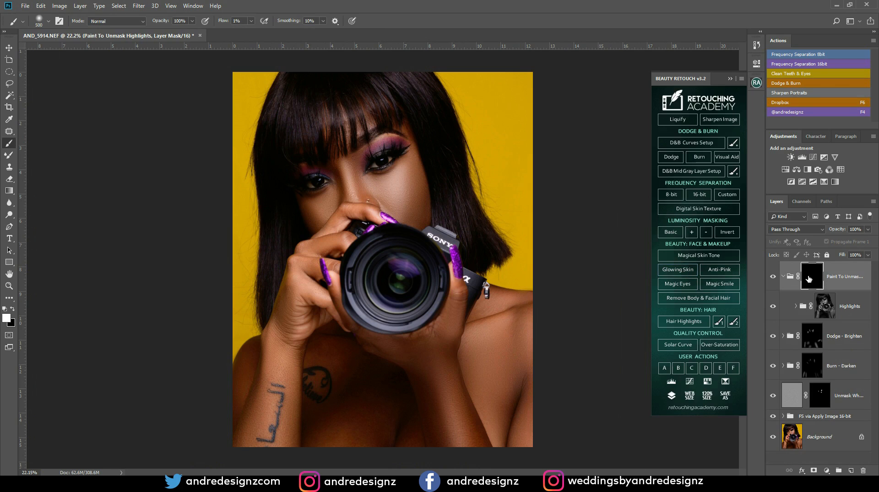
pyautogui.moveTo(765, 294); pyautogui.dragTo(786, 290)
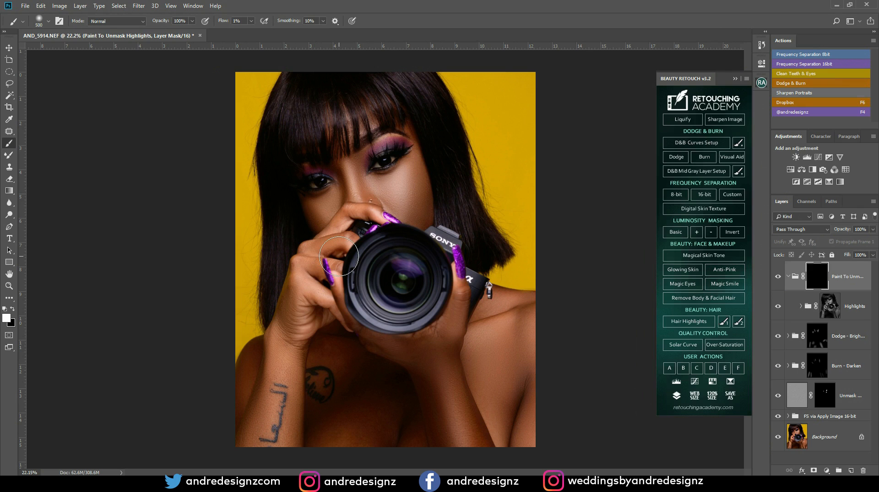
# Step: Set the brush to 125 px with 100% flow and unmask the highlights on the brighter cheek
pyautogui.press('[')
pyautogui.press('[')
pyautogui.scroll(-1, 294, 330)
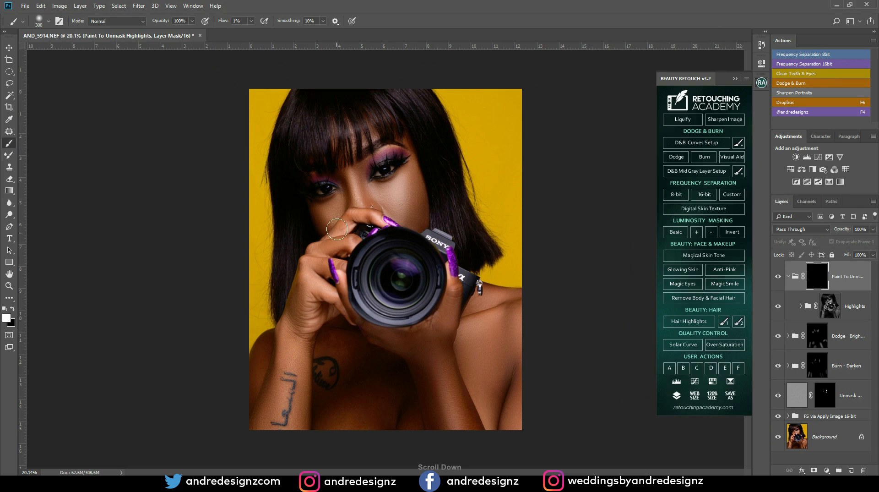
pyautogui.scroll(1, 337, 238)
pyautogui.scroll(-3, 347, 224)
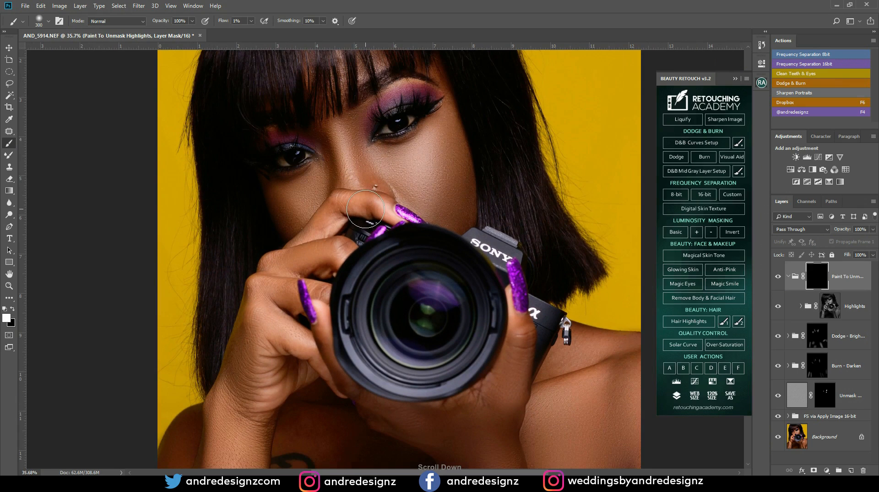
pyautogui.press('[')
pyautogui.press('[')
pyautogui.press('[')
pyautogui.press('[')
pyautogui.press('[')
pyautogui.click(251, 21)
pyautogui.moveTo(251, 31); pyautogui.dragTo(331, 23)
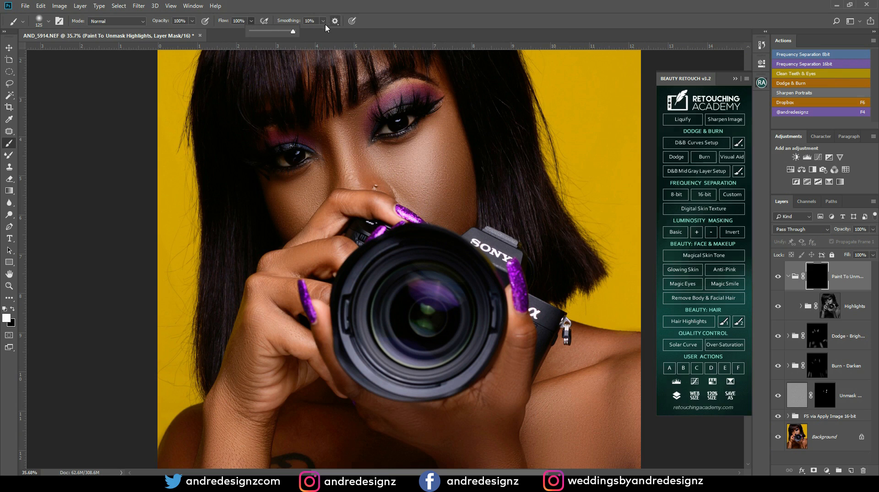
pyautogui.click(446, 150)
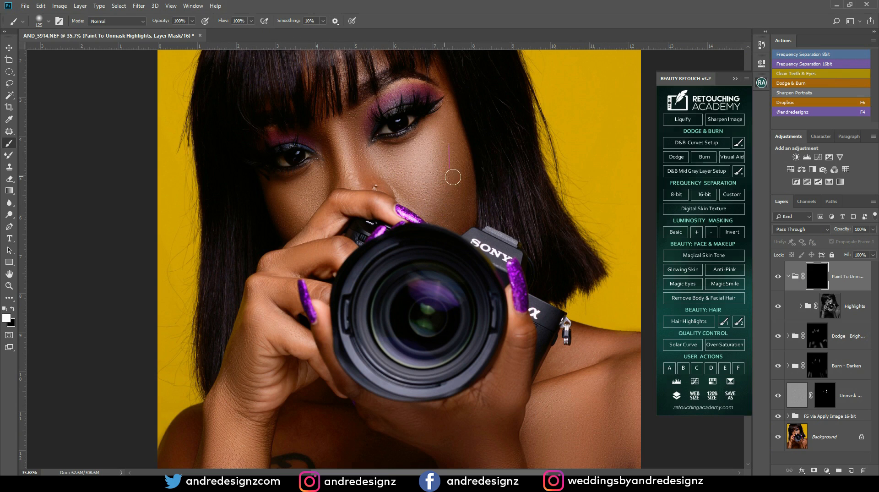
pyautogui.moveTo(454, 185); pyautogui.dragTo(429, 150)
# Step: Compare the cheek with the Paint To Unmask Highlights group hidden and shown, close up and in the full portrait
pyautogui.click(778, 277)
pyautogui.click(778, 277)
pyautogui.click(778, 276)
pyautogui.click(778, 276)
pyautogui.click(778, 276)
pyautogui.click(779, 276)
pyautogui.click(779, 277)
pyautogui.click(778, 276)
pyautogui.scroll(-3, 456, 225)
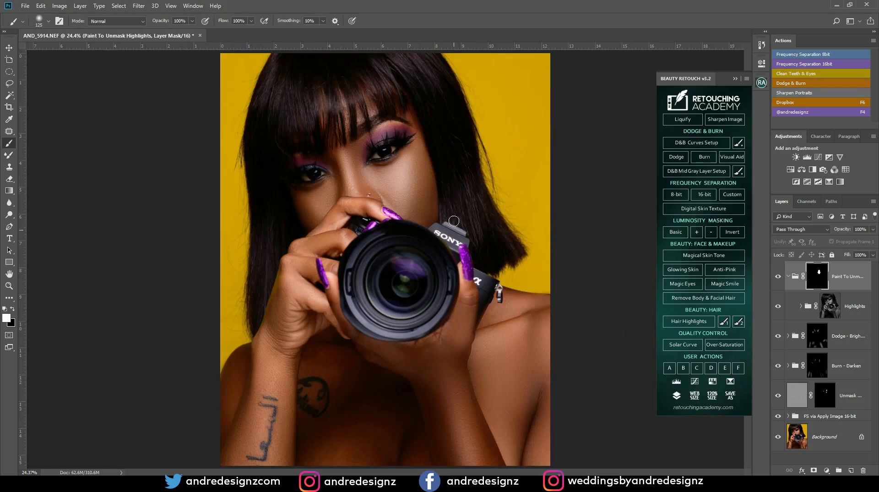
pyautogui.scroll(4, 412, 190)
pyautogui.click(778, 277)
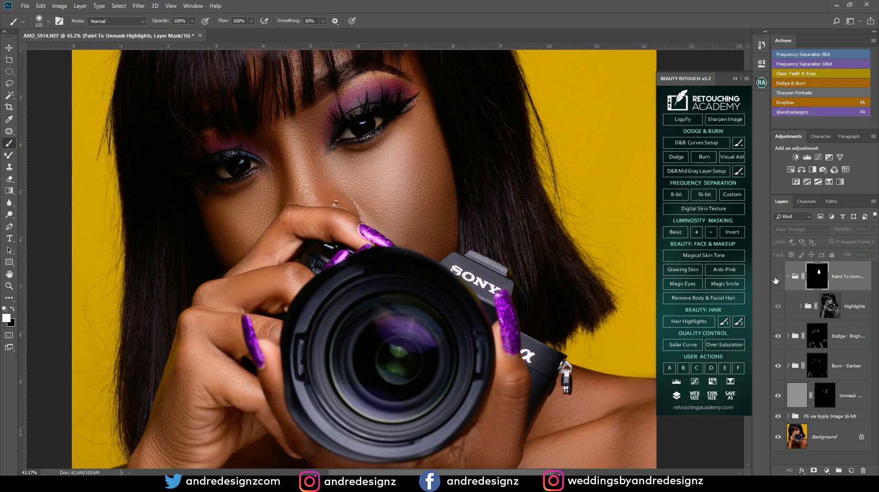
pyautogui.click(777, 276)
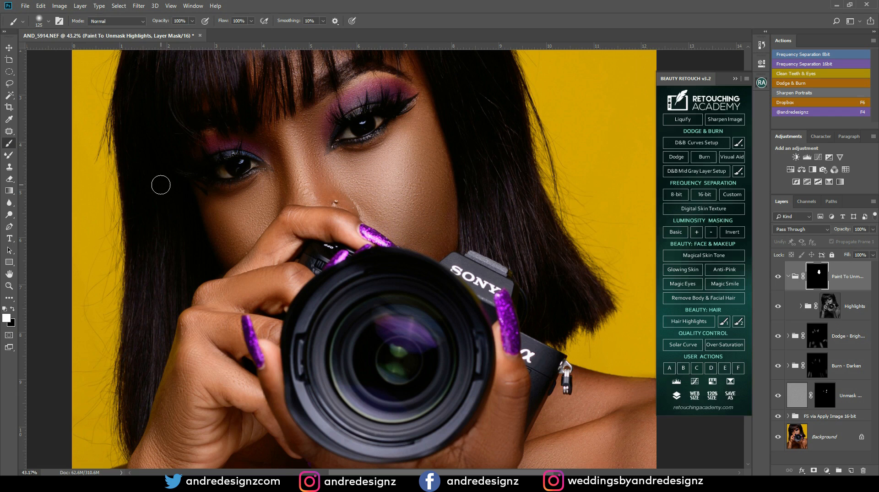
# Step: Enlarge the brush to 250 px and unmask the highlights on the other cheek
pyautogui.press(']')
pyautogui.press(']')
pyautogui.press(']')
pyautogui.press(']')
pyautogui.scroll(-4, 427, 183)
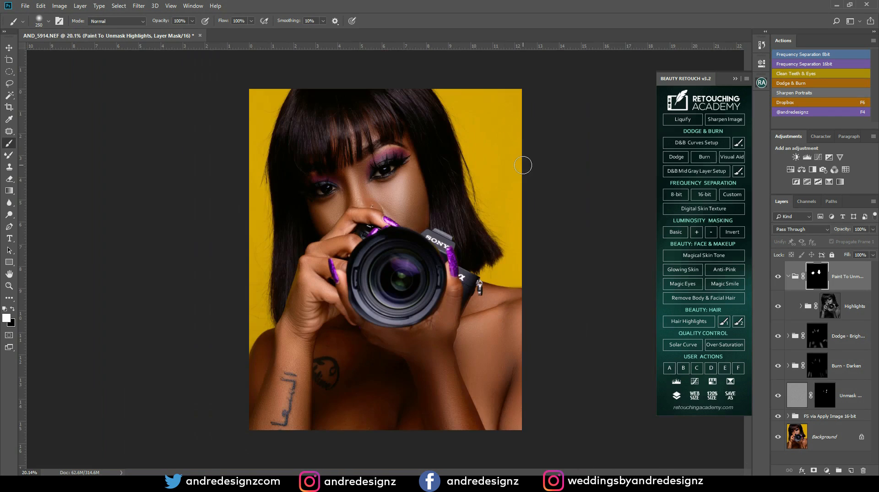
# Step: Compare the full portrait with the highlights group and the dodge group each hidden and shown
pyautogui.click(779, 276)
pyautogui.click(779, 276)
pyautogui.click(779, 276)
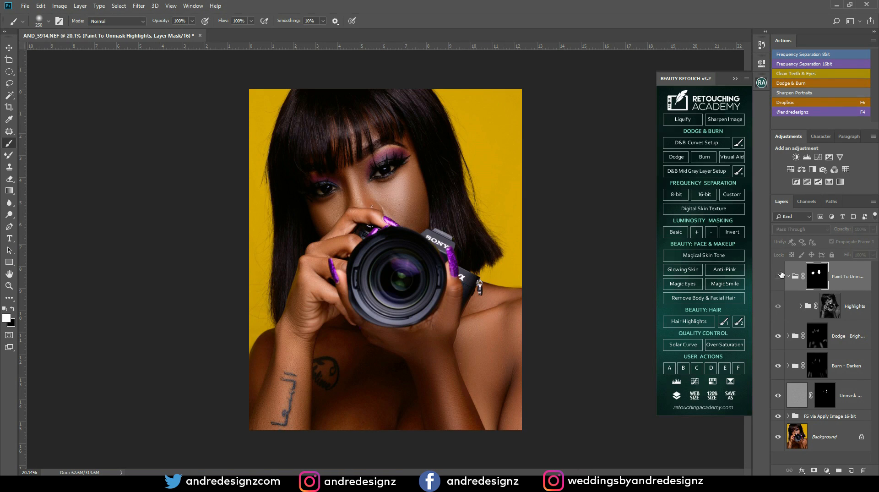
pyautogui.scroll(-2, 793, 400)
pyautogui.scroll(1, 811, 369)
pyautogui.click(779, 337)
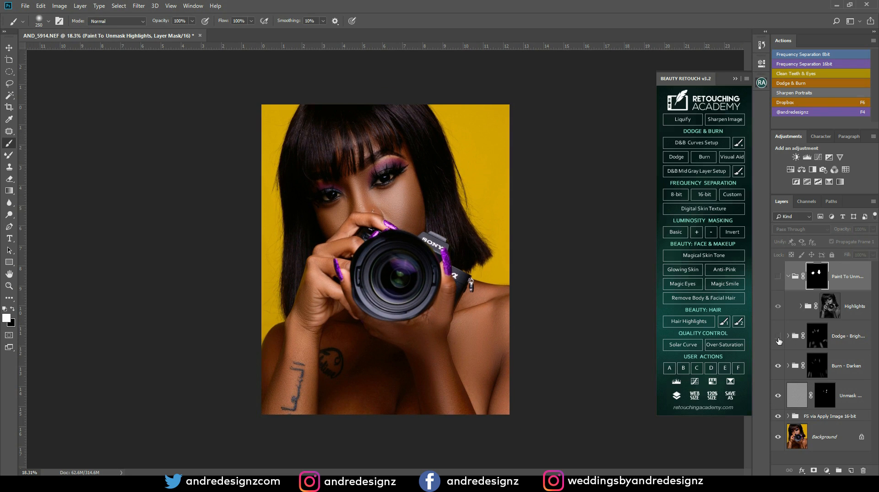
pyautogui.click(776, 279)
pyautogui.click(776, 278)
pyautogui.click(777, 280)
pyautogui.click(777, 280)
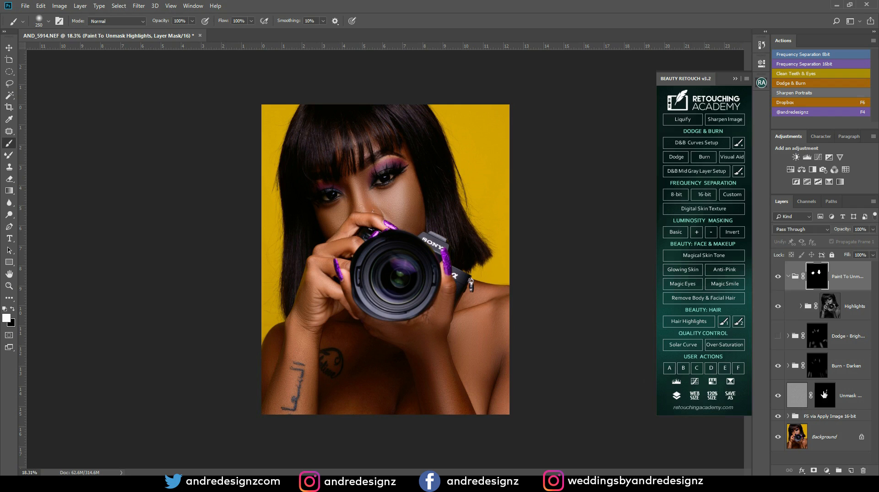
pyautogui.click(777, 337)
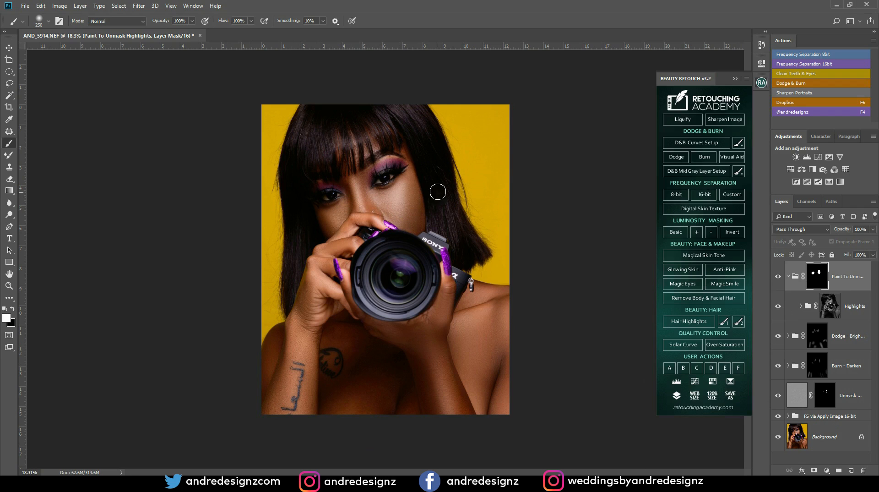
pyautogui.hotkey('ctrl', '0')
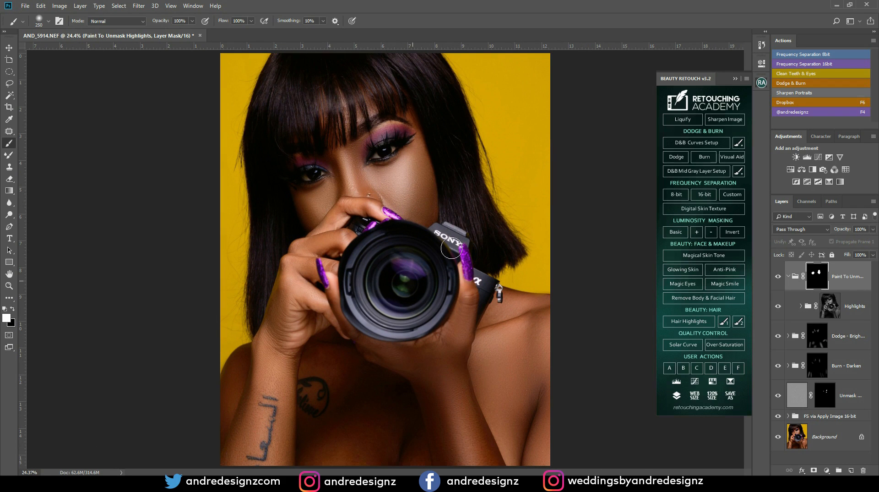
pyautogui.scroll(1, 452, 205)
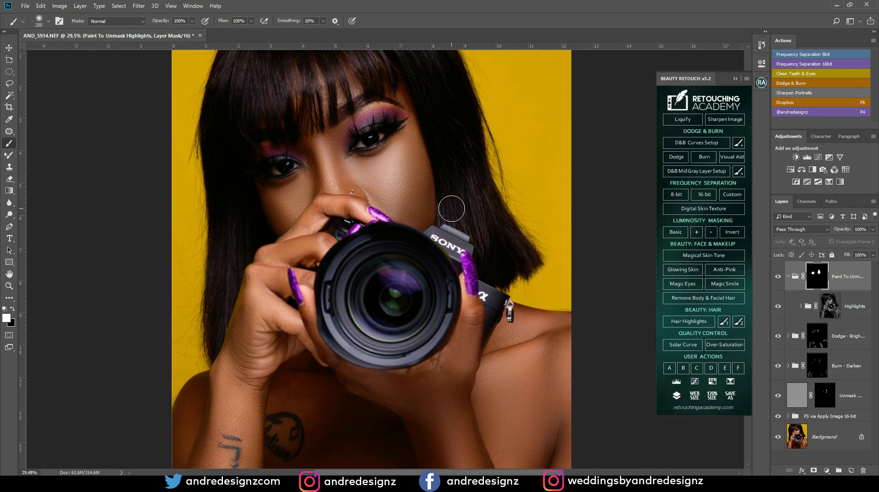
# Step: Collapse the highlights group and add an expanded Magic Eyes group above it, with the layer names fully readable
pyautogui.click(787, 276)
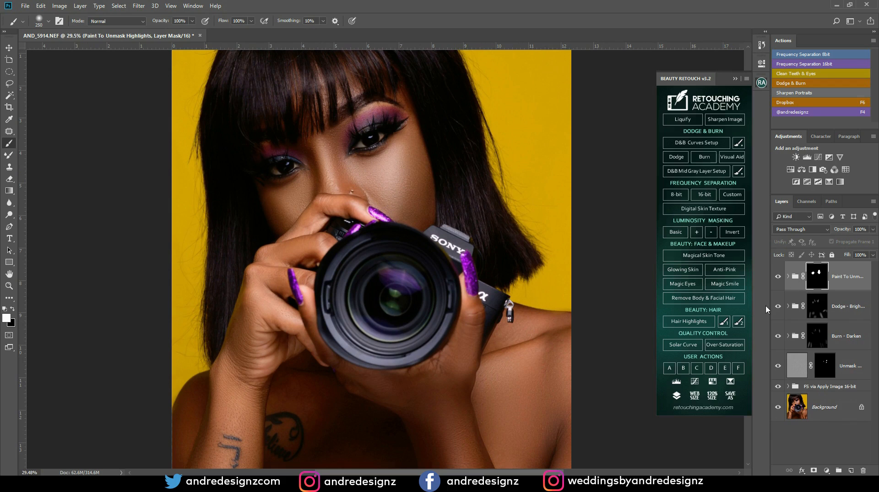
pyautogui.click(686, 284)
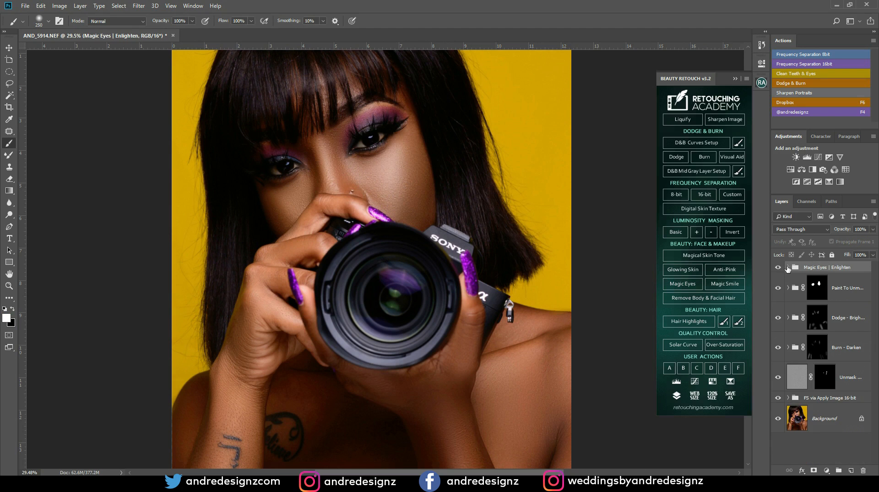
pyautogui.click(788, 267)
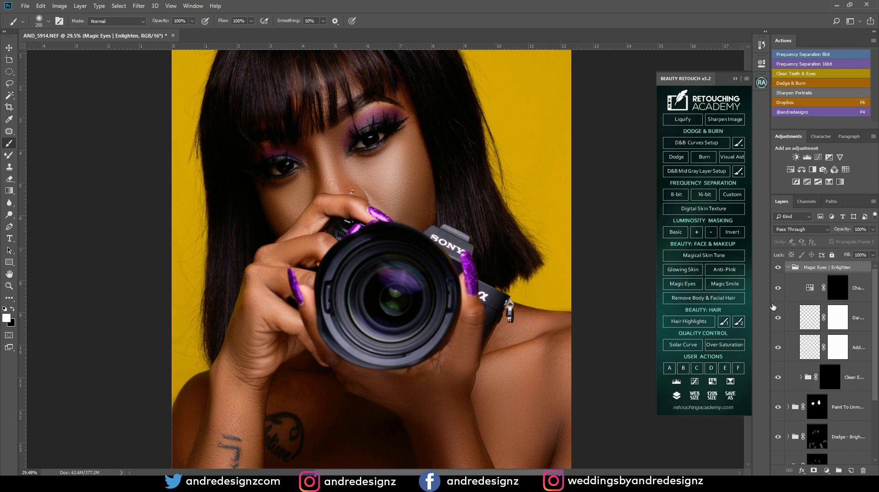
pyautogui.moveTo(770, 304); pyautogui.dragTo(711, 304)
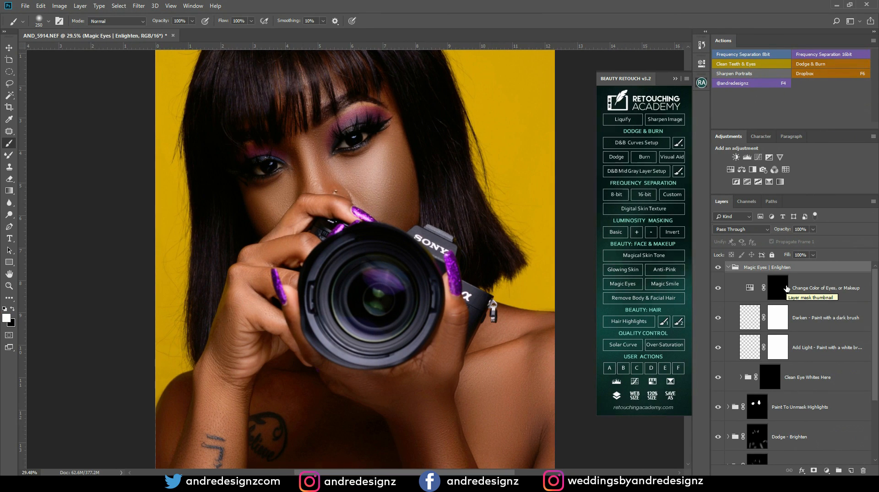
# Step: On the Clean Eye Whites Here mask, unmask the whites of the eye on the brighter side of the face with a 50 px brush at 43% flow
pyautogui.scroll(-1, 772, 326)
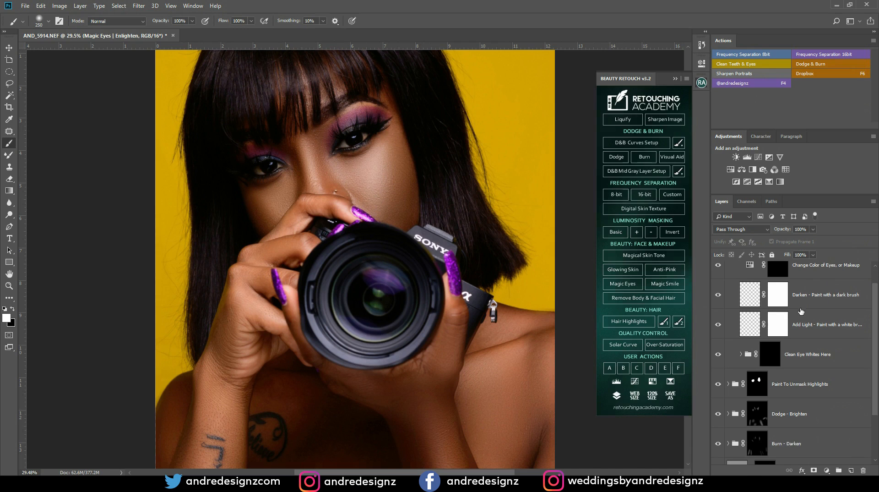
pyautogui.scroll(-1, 795, 305)
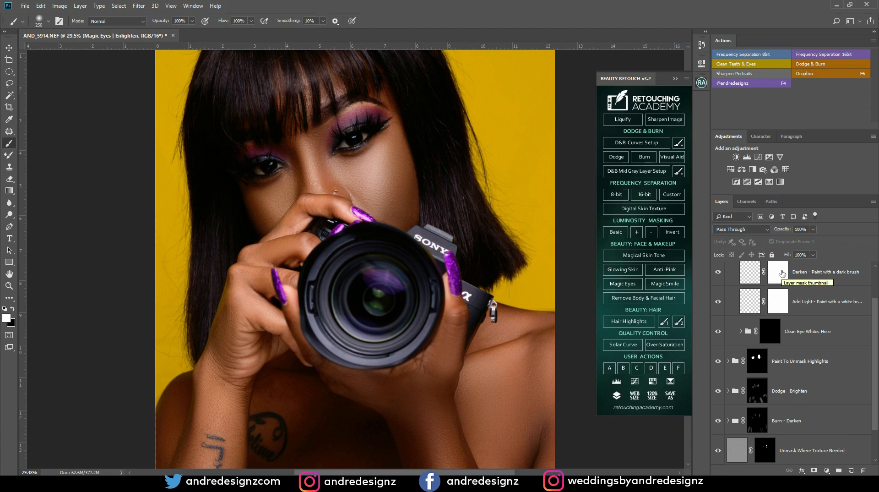
pyautogui.scroll(-1, 781, 314)
pyautogui.click(777, 321)
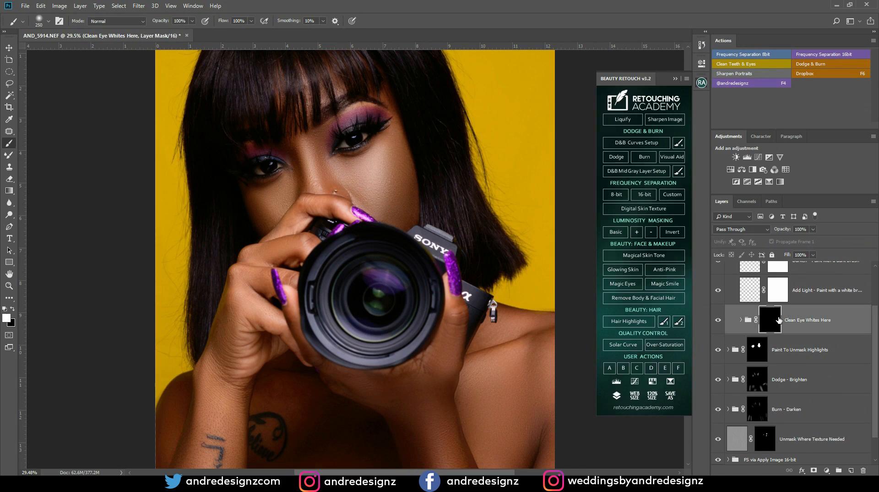
pyautogui.scroll(5, 352, 137)
pyautogui.scroll(3, 359, 132)
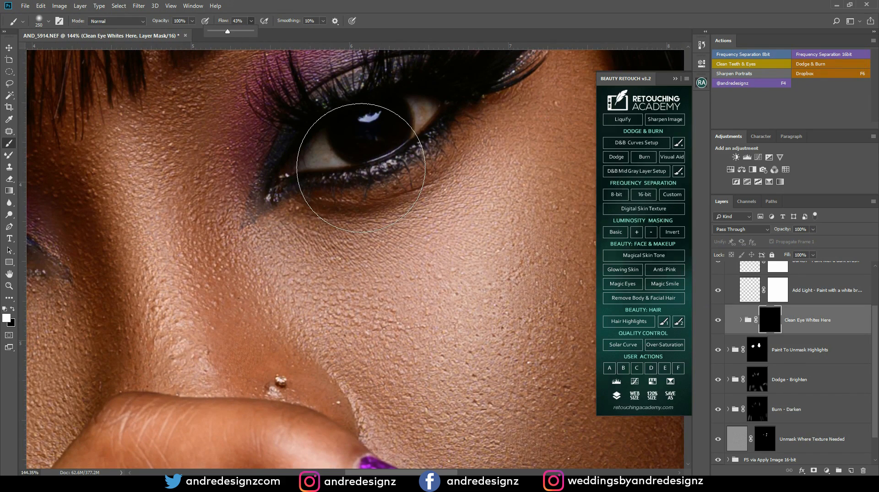
pyautogui.press('[')
pyautogui.press('[')
pyautogui.press('[')
pyautogui.press('[')
pyautogui.press('[')
pyautogui.press('[')
pyautogui.press('[')
pyautogui.press('[')
pyautogui.press('[')
pyautogui.press('[')
pyautogui.moveTo(313, 157); pyautogui.dragTo(321, 155)
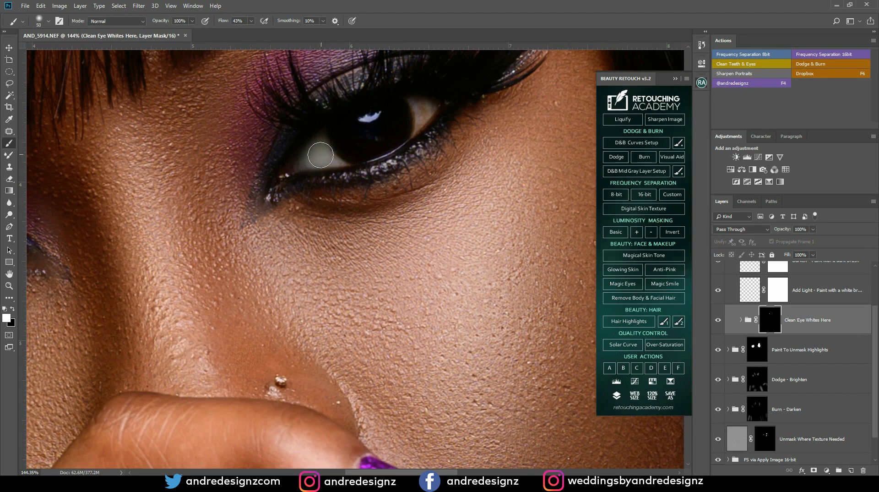
pyautogui.moveTo(426, 130); pyautogui.dragTo(420, 105)
# Step: Reduce the brush to 20 px and unmask the whites of the other eye
pyautogui.press('[')
pyautogui.press('[')
pyautogui.press('[')
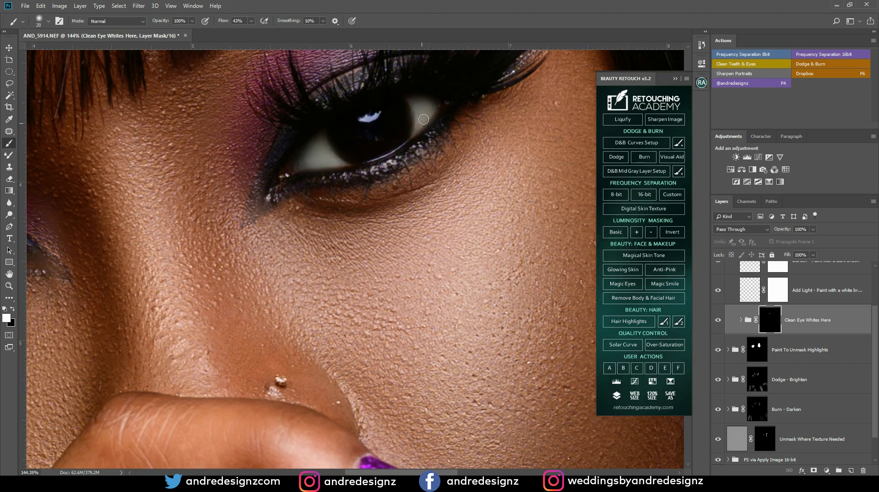
pyautogui.moveTo(154, 243); pyautogui.dragTo(518, 154)
pyautogui.moveTo(260, 182)
pyautogui.mouseDown()
pyautogui.moveTo(270, 191)
pyautogui.moveTo(267, 173)
pyautogui.moveTo(256, 189)
pyautogui.moveTo(288, 208)
pyautogui.moveTo(268, 174)
pyautogui.moveTo(266, 207)
pyautogui.moveTo(275, 181)
pyautogui.mouseUp()
pyautogui.moveTo(373, 166)
pyautogui.mouseDown()
pyautogui.moveTo(364, 176)
pyautogui.moveTo(368, 169)
pyautogui.mouseUp()
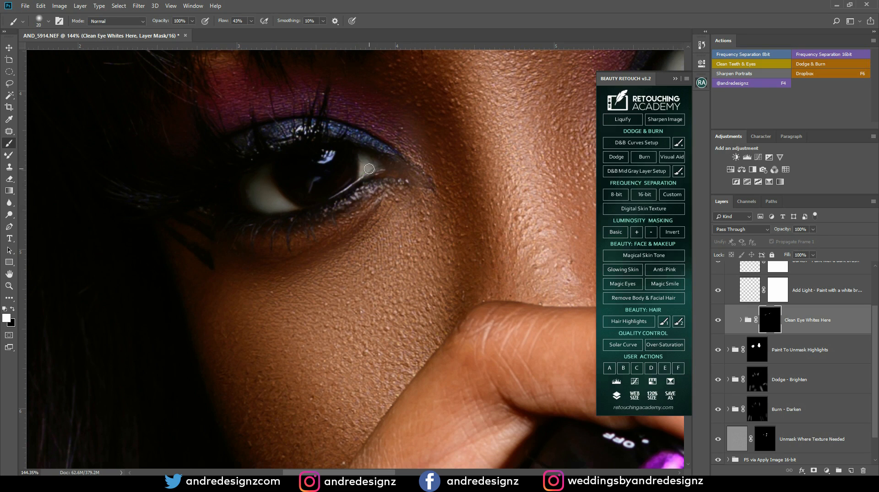
# Step: Lower the Clean Eye Whites Here group's opacity to 66% and collapse the Magic Eyes group
pyautogui.scroll(-10, 376, 193)
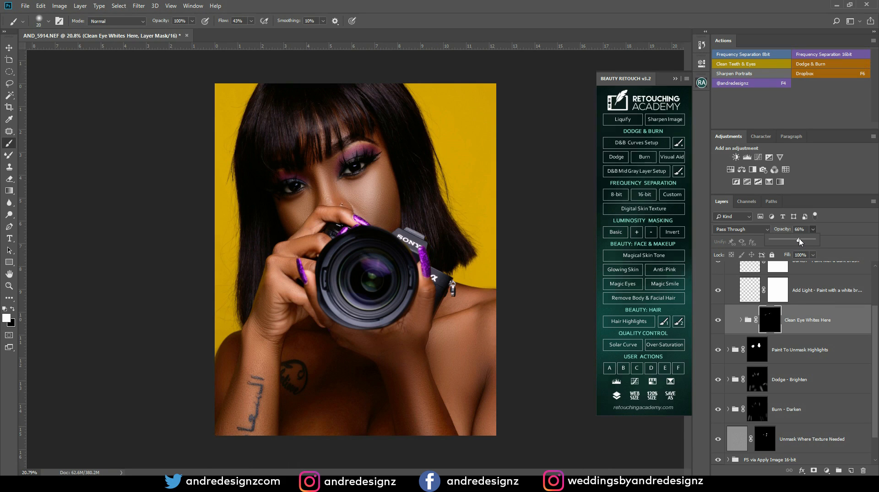
pyautogui.click(15, 50)
pyautogui.scroll(3, 796, 366)
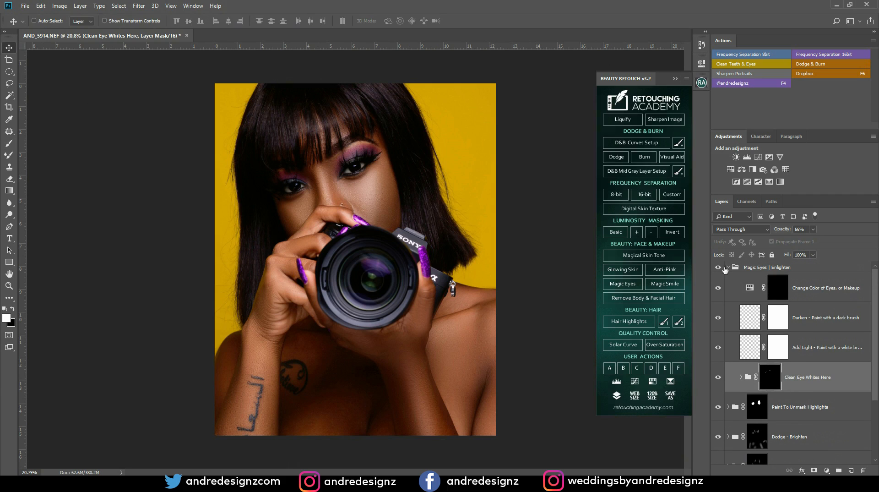
pyautogui.click(726, 267)
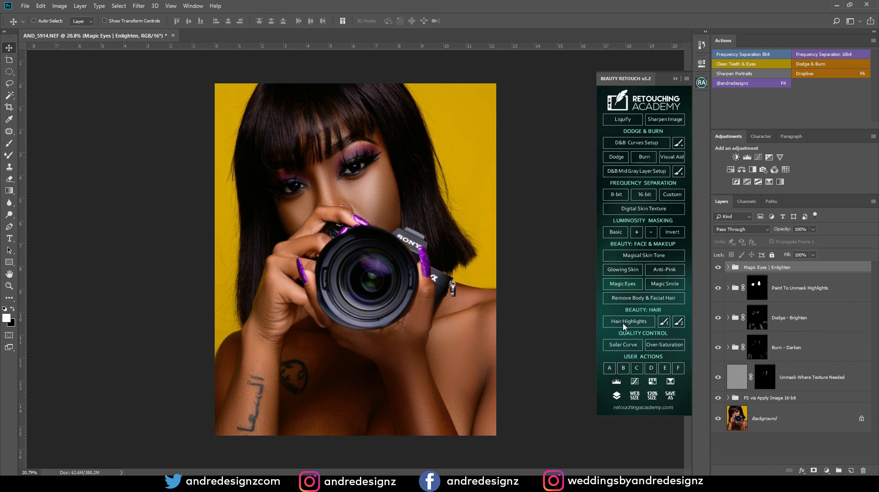
# Step: Add a Curves adjustment layer above the Magic Eyes group and strongly brighten the image by raising its RGB curve
pyautogui.click(635, 382)
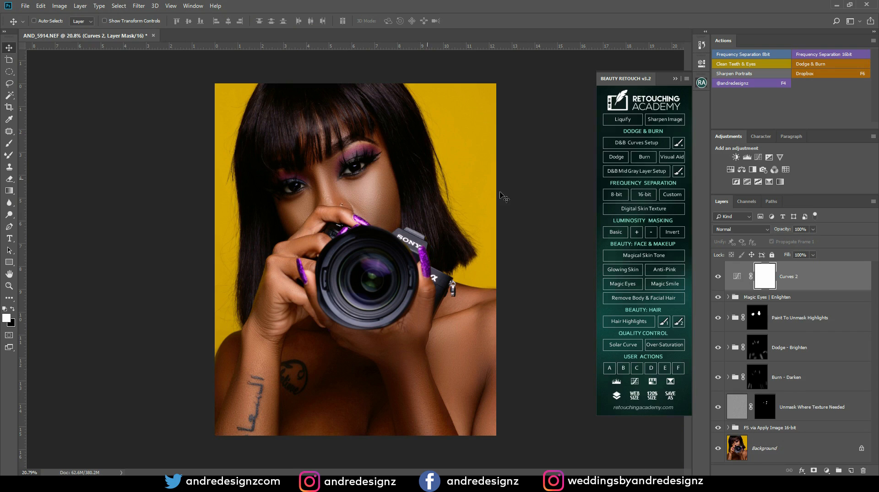
pyautogui.scroll(2, 347, 155)
pyautogui.scroll(8, 347, 154)
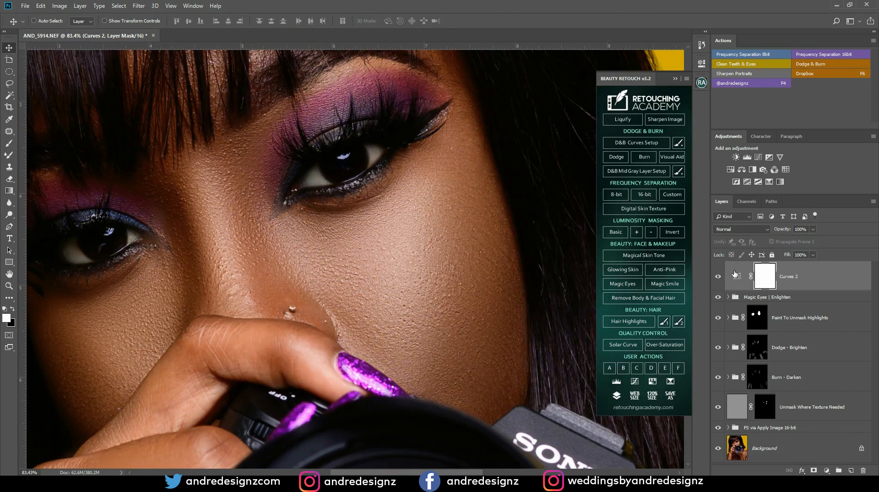
pyautogui.click(738, 277)
pyautogui.doubleClick(738, 277)
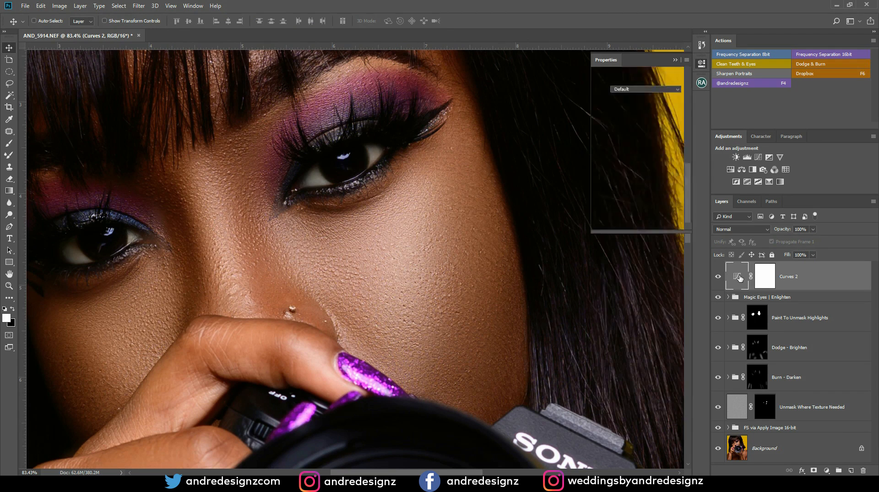
pyautogui.moveTo(650, 142); pyautogui.dragTo(635, 135)
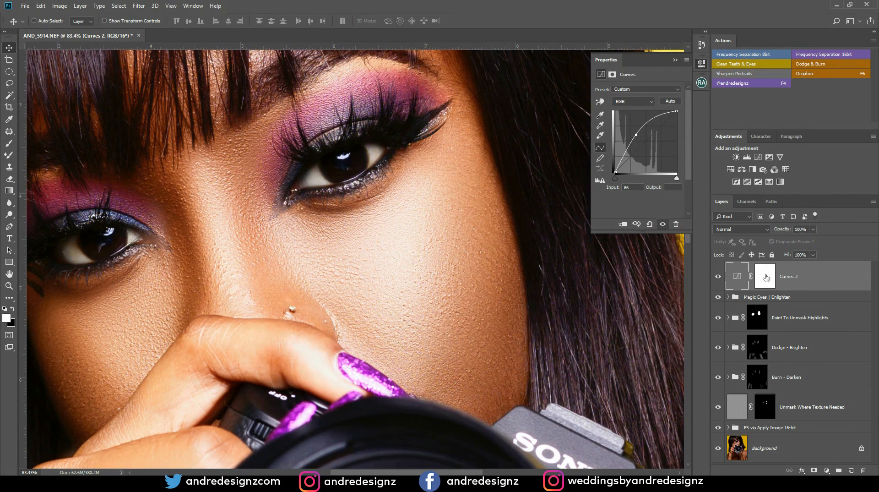
# Step: Invert the new curves layer's mask to black and unmask the brightening over both eyes with a soft 60 px brush
pyautogui.click(763, 278)
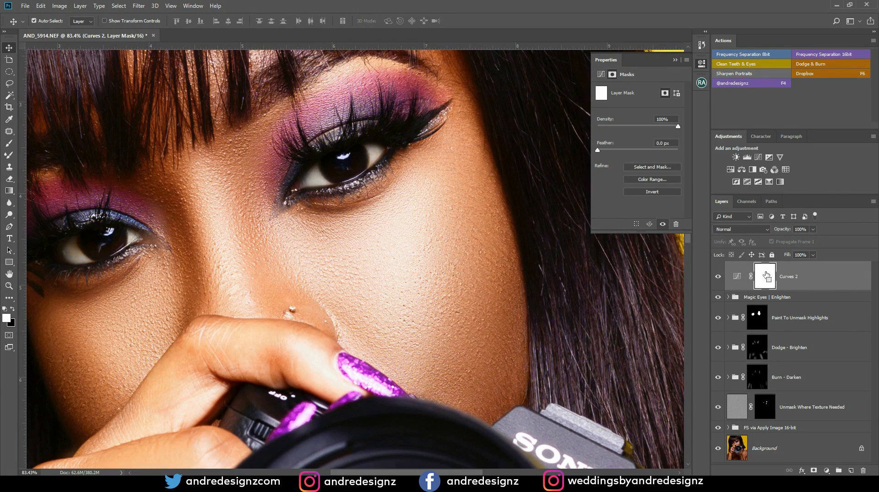
pyautogui.hotkey('ctrl', 'i')
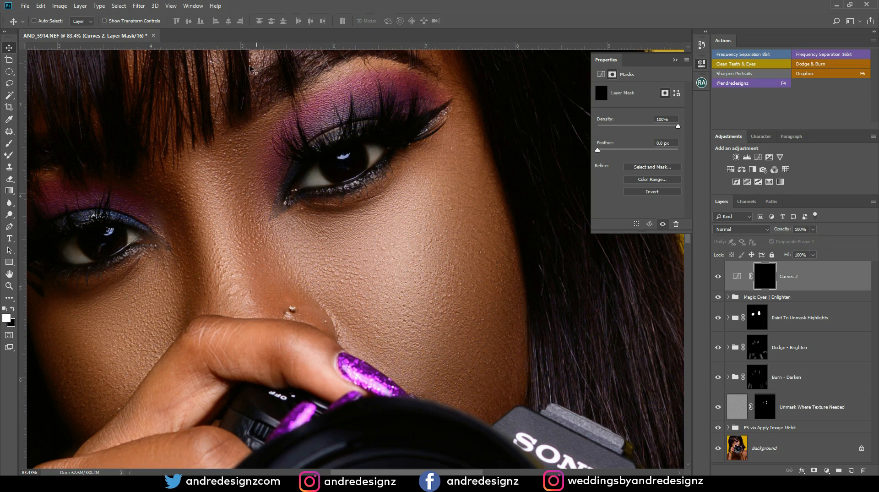
pyautogui.press('b')
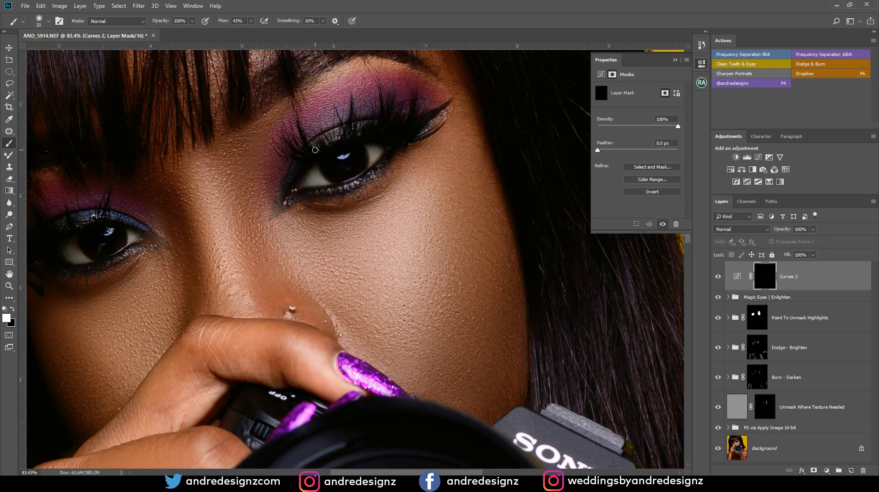
pyautogui.press(']')
pyautogui.press(']')
pyautogui.press(']')
pyautogui.press(']')
pyautogui.press('[')
pyautogui.moveTo(334, 165); pyautogui.dragTo(351, 161)
pyautogui.scroll(1, 105, 241)
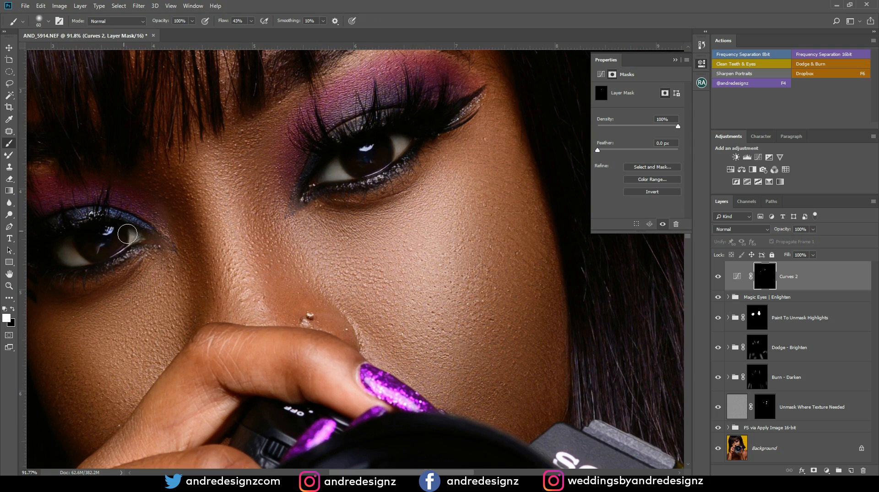
# Step: Compare the eyes in the zoomed-out portrait with the new curves layer hidden and shown
pyautogui.scroll(-4, 130, 235)
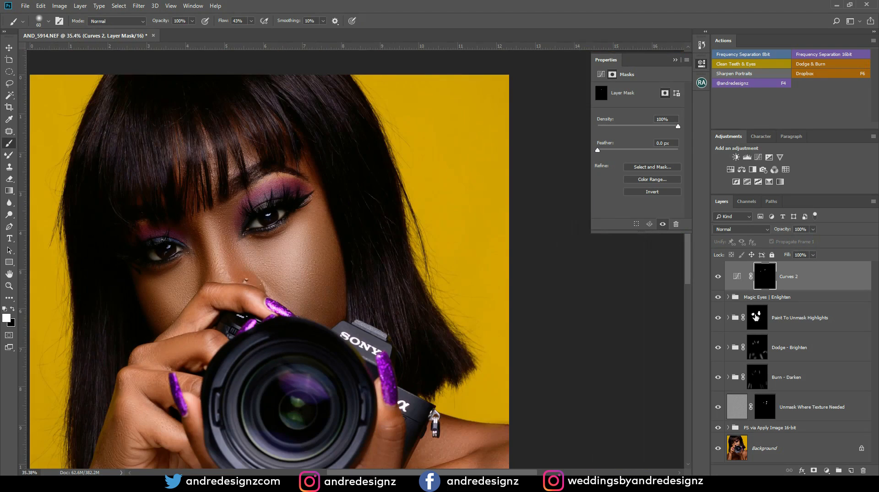
pyautogui.click(718, 278)
pyautogui.click(718, 278)
pyautogui.scroll(-3, 329, 326)
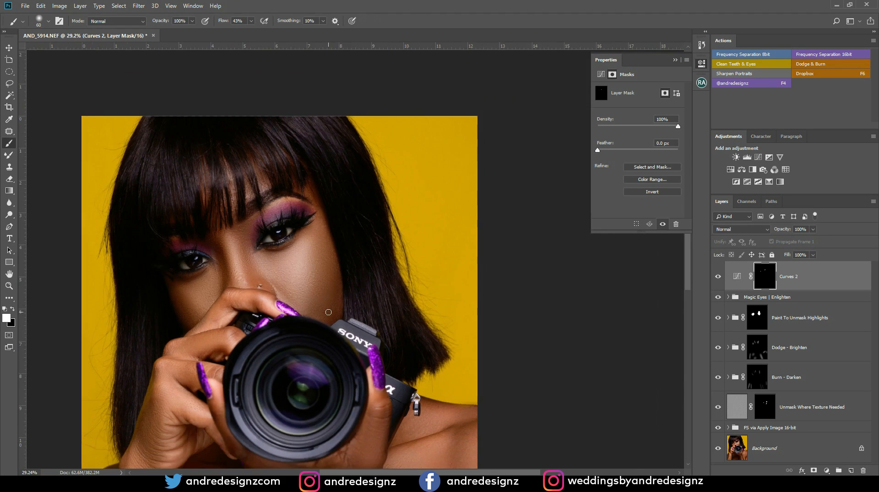
pyautogui.scroll(1, 386, 294)
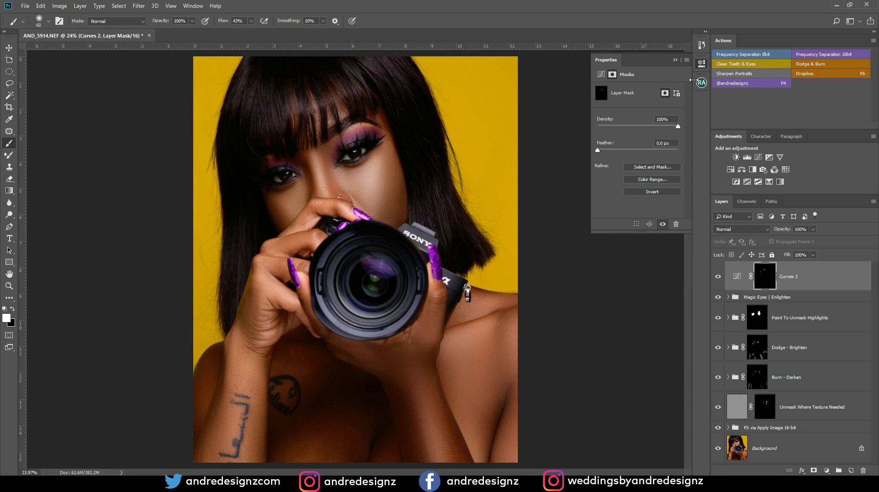
# Step: Run Remove Body & Facial Hair with High Pass radius 1.2, Gaussian Blur radius 6, and Dust & Scratches radius 3 and threshold 14
pyautogui.click(701, 82)
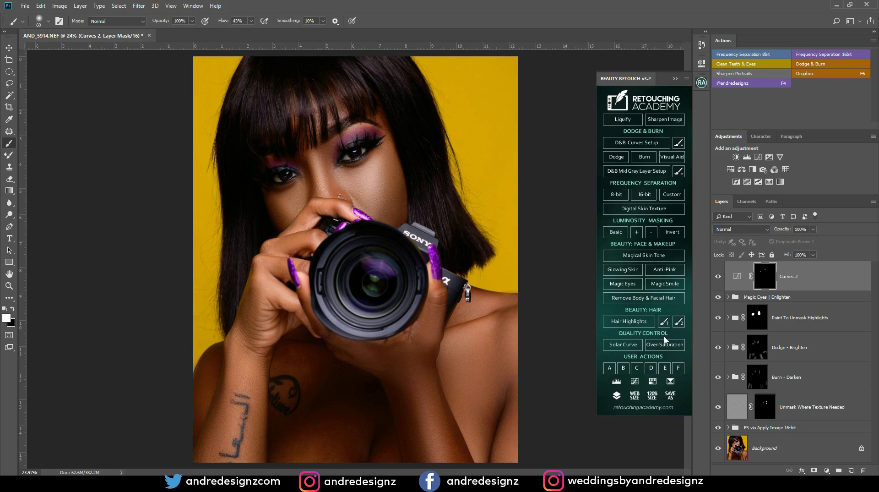
pyautogui.click(647, 298)
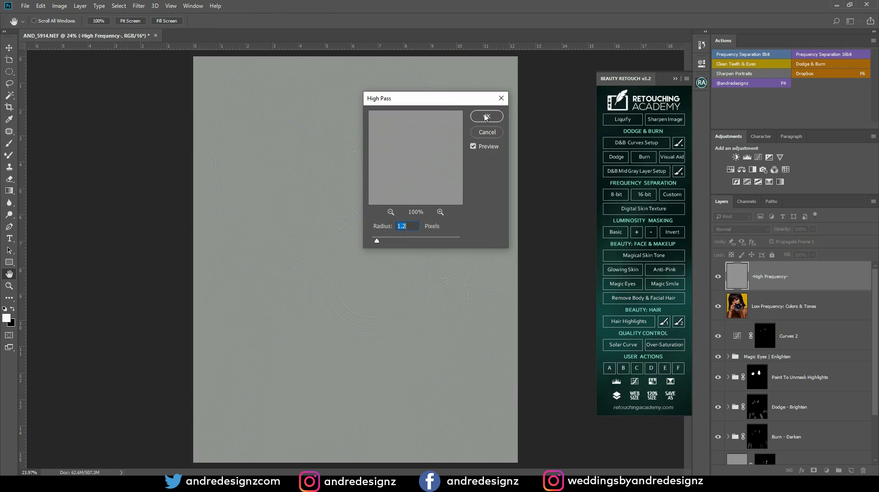
pyautogui.click(486, 117)
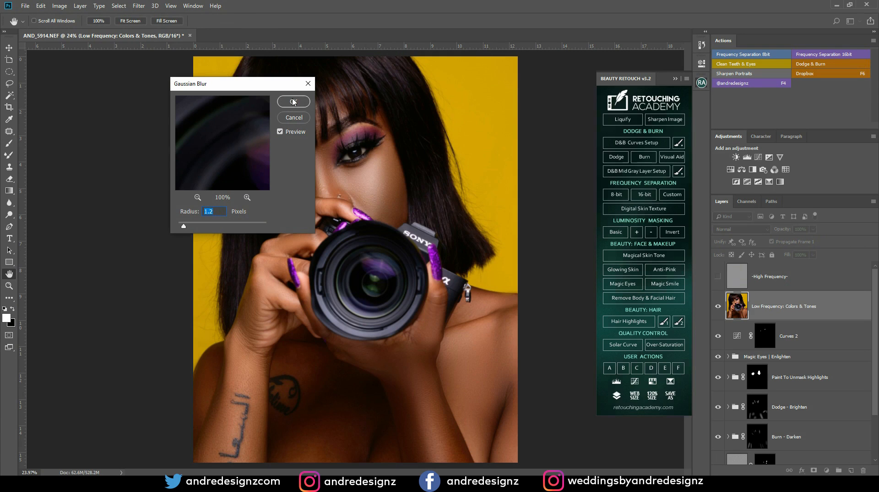
pyautogui.moveTo(184, 227); pyautogui.dragTo(196, 228)
pyautogui.write('6')
pyautogui.click(295, 101)
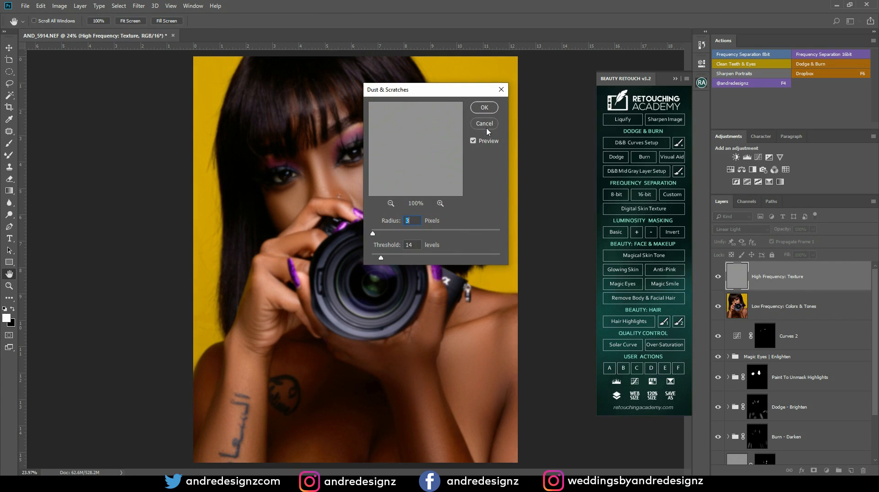
pyautogui.click(485, 108)
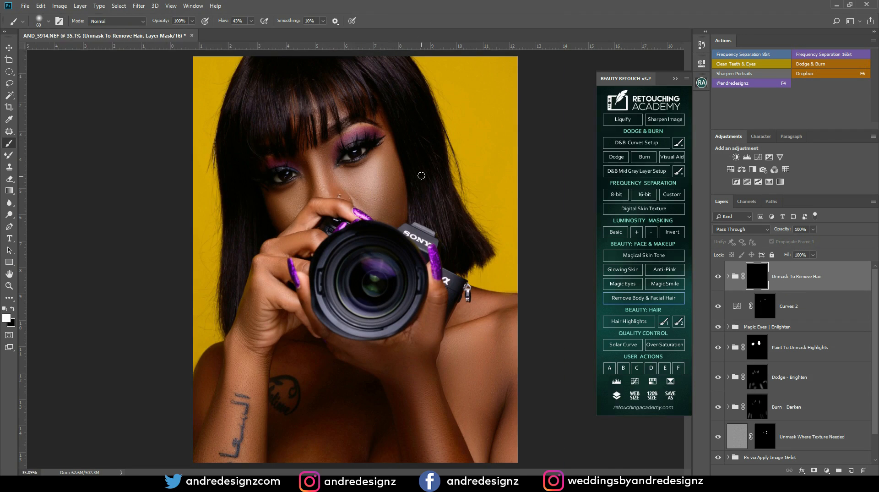
# Step: Try to unmask the hair removal over the flyaway hairs against the yellow background with a 60 px brush at 100% flow
pyautogui.scroll(5, 435, 177)
pyautogui.moveTo(551, 143); pyautogui.dragTo(416, 241)
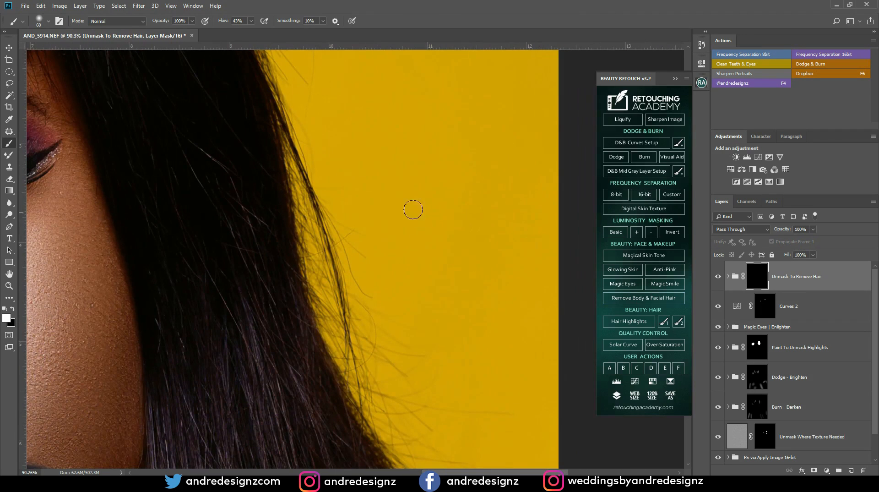
pyautogui.click(251, 22)
pyautogui.moveTo(251, 31); pyautogui.dragTo(366, 37)
pyautogui.click(350, 120)
pyautogui.press('x')
# Step: Compare the flyaway hairs with the hair removal group hidden and shown, and revert the document to before the mask strokes
pyautogui.click(718, 276)
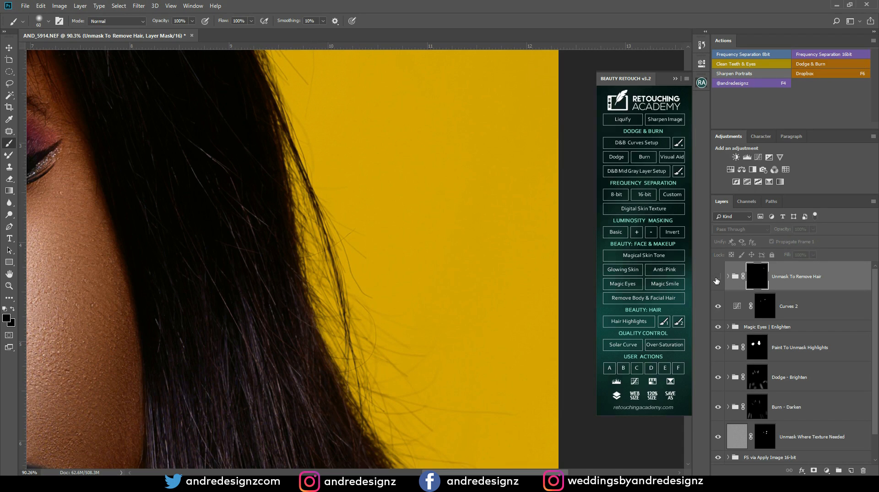
pyautogui.click(717, 277)
pyautogui.click(717, 277)
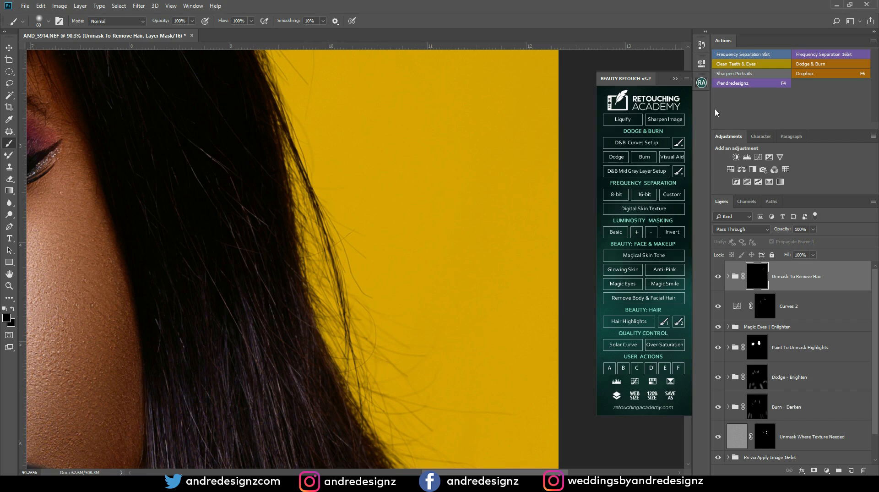
pyautogui.click(701, 45)
pyautogui.click(632, 386)
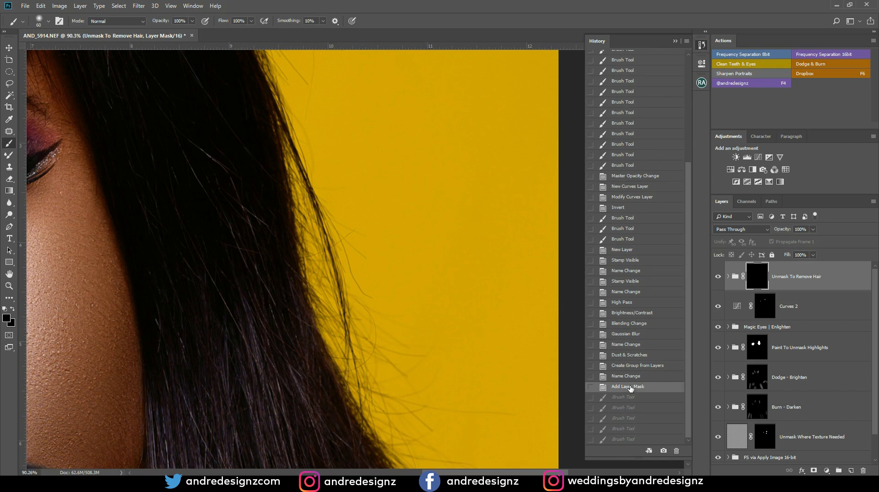
# Step: Expand the Unmask To Remove Hair group and select its Low Frequency: Colors & Tones layer
pyautogui.hotkey('ctrl', '0')
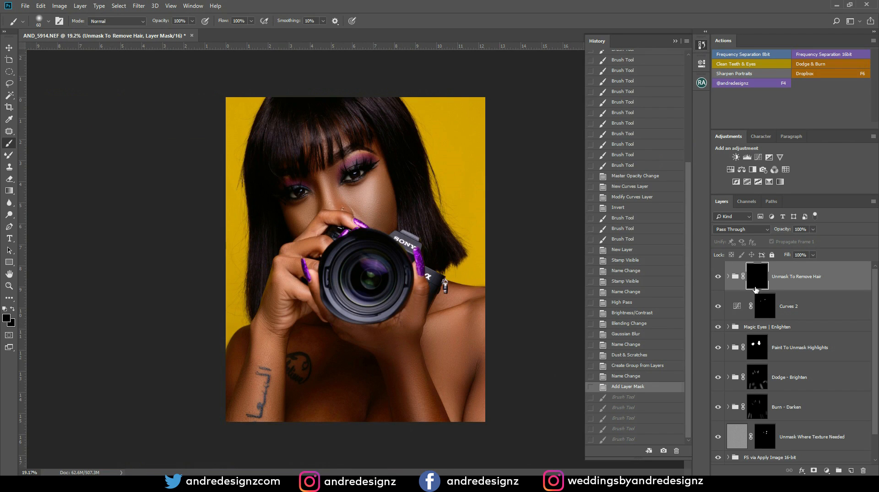
pyautogui.click(727, 276)
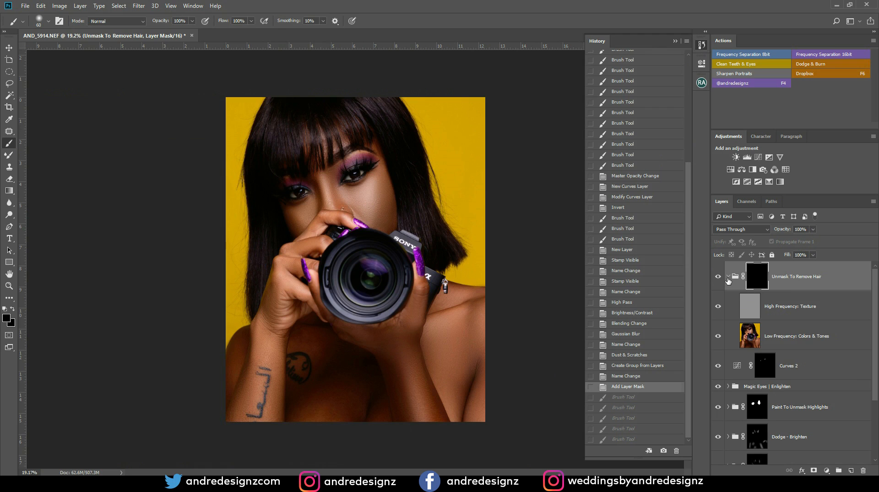
pyautogui.click(757, 335)
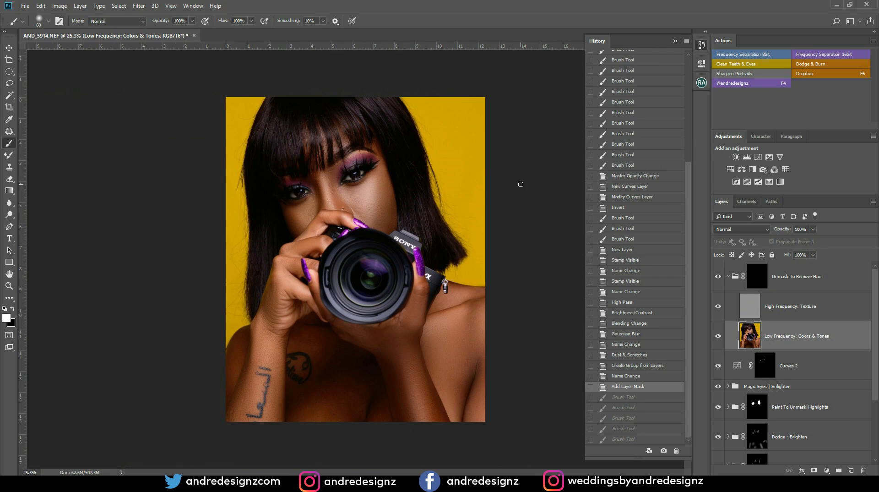
pyautogui.scroll(5, 443, 166)
pyautogui.moveTo(442, 142); pyautogui.dragTo(453, 234)
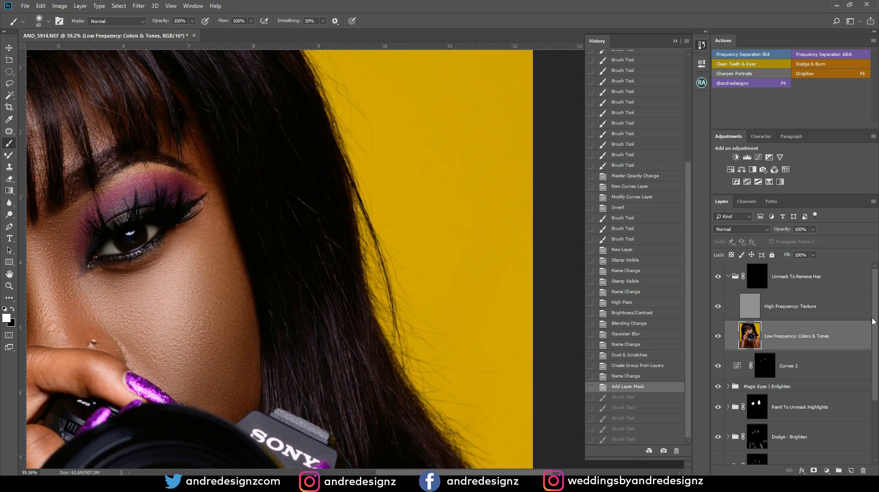
# Step: On the High Frequency: Texture layer, paint over the yellow background beside the hair with a 150 px brush
pyautogui.click(746, 303)
pyautogui.press(']')
pyautogui.press(']')
pyautogui.press(']')
pyautogui.press(']')
pyautogui.press(']')
pyautogui.press(']')
pyautogui.moveTo(403, 151)
pyautogui.mouseDown()
pyautogui.moveTo(383, 165)
pyautogui.moveTo(375, 137)
pyautogui.moveTo(419, 152)
pyautogui.mouseUp()
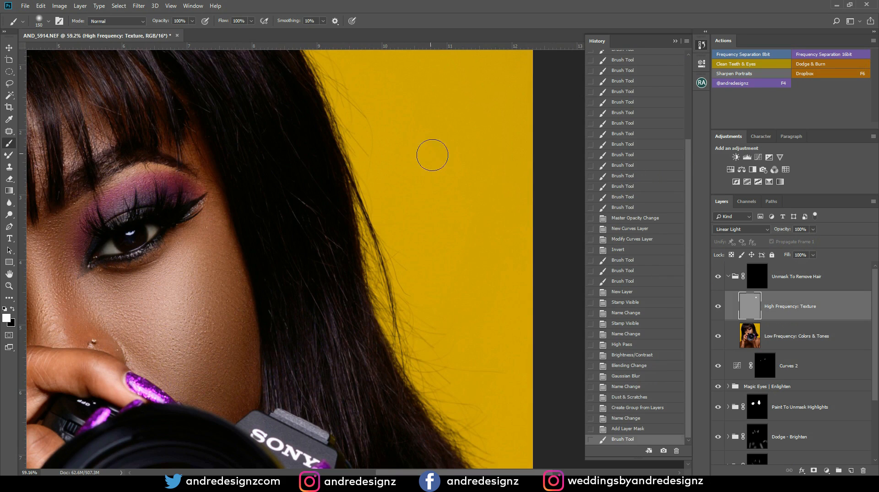
# Step: Undo the last brush stroke and clone clean background texture over the flyaway hairs on the High Frequency: Texture layer
pyautogui.hotkey('ctrl', 'z')
pyautogui.press('s')
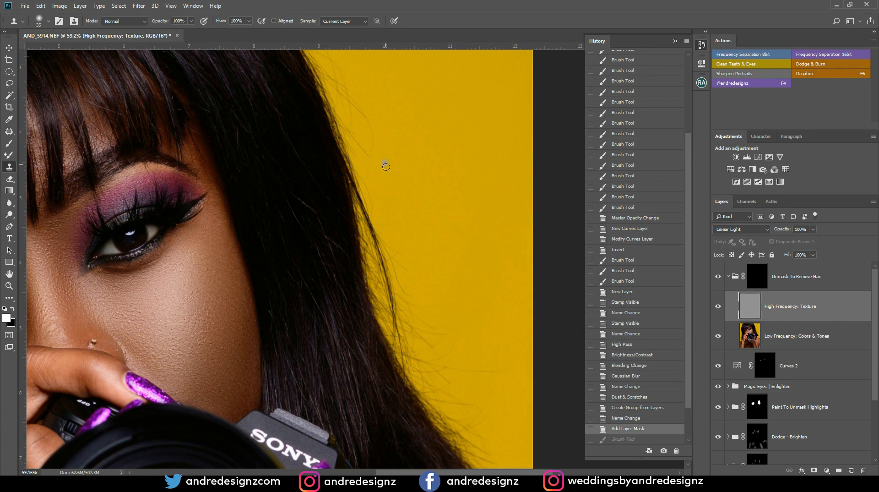
pyautogui.press(']')
pyautogui.press(']')
pyautogui.press(']')
pyautogui.press(']')
pyautogui.press(']')
pyautogui.moveTo(373, 175)
pyautogui.mouseDown()
pyautogui.moveTo(374, 133)
pyautogui.moveTo(368, 174)
pyautogui.moveTo(376, 152)
pyautogui.mouseUp()
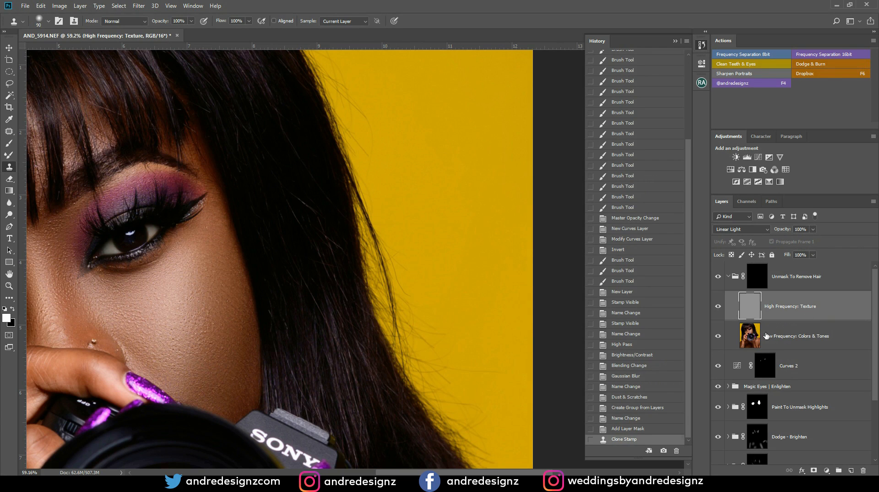
# Step: Clone plain yellow background over the flyaway hairs on the Low Frequency: Colors & Tones layer, and stamp on the hair removal group's mask
pyautogui.click(750, 334)
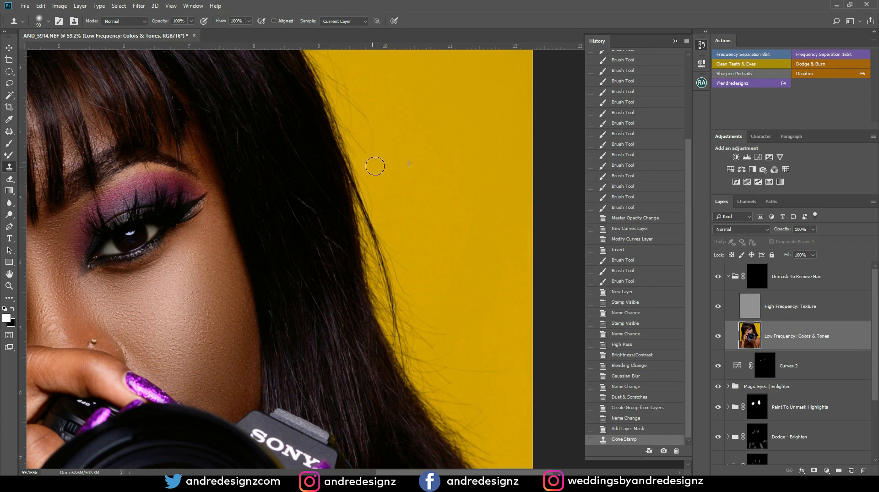
pyautogui.click(372, 162)
pyautogui.click(757, 277)
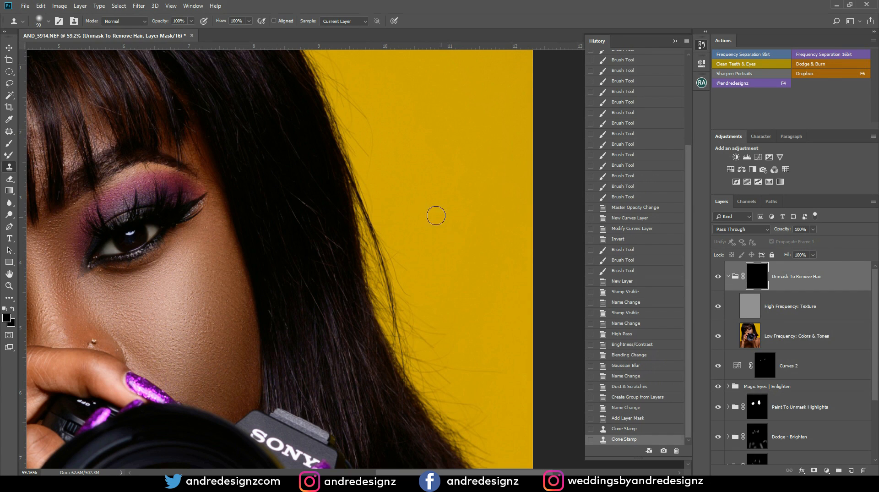
pyautogui.click(371, 131)
pyautogui.scroll(-2, 386, 180)
pyautogui.scroll(-1, 386, 180)
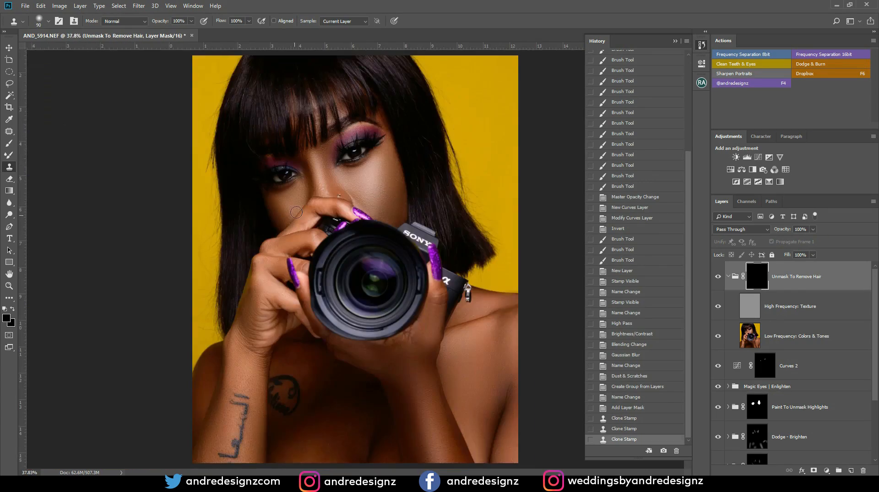
# Step: Try cloning over the skin beneath the eye with a 30 px Clone Stamp, targeting the High Frequency: Texture layer
pyautogui.scroll(4, 379, 273)
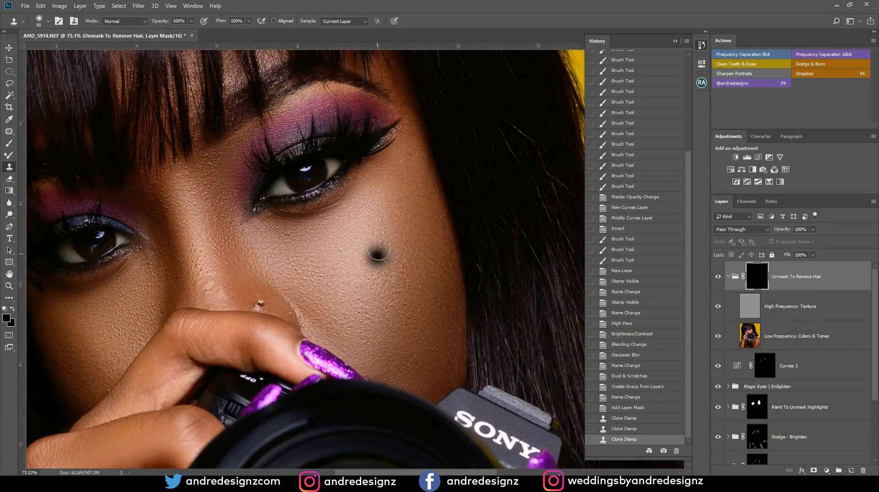
pyautogui.scroll(4, 372, 255)
pyautogui.press('[')
pyautogui.press('[')
pyautogui.press('[')
pyautogui.press('[')
pyautogui.press('[')
pyautogui.press('[')
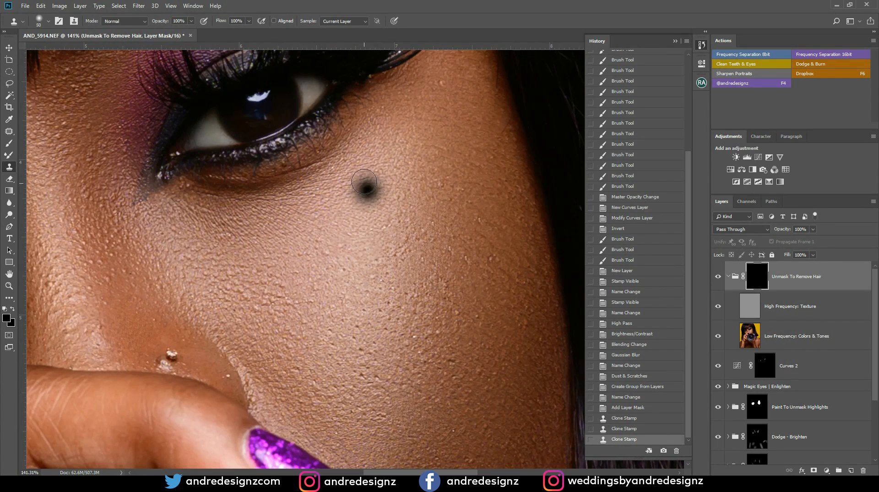
pyautogui.click(303, 160)
pyautogui.click(753, 304)
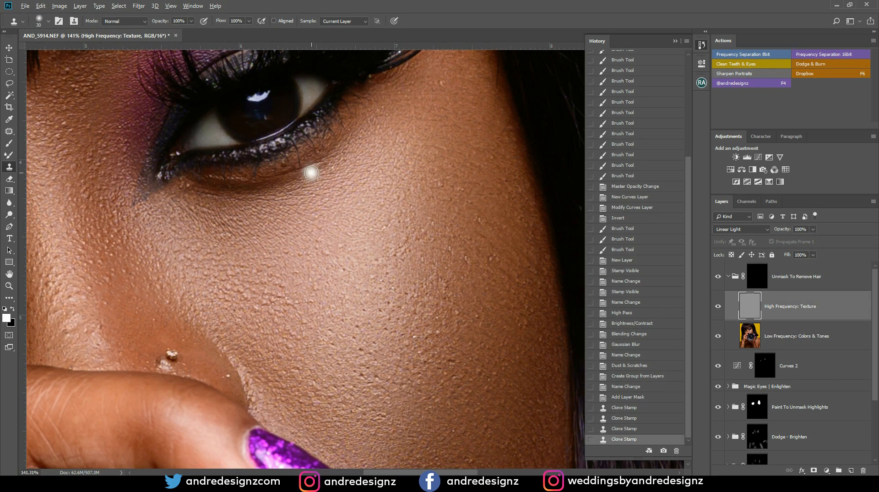
# Step: Try cloning the skin tone beneath the eye on the Low Frequency: Colors & Tones layer with the 30 px Clone Stamp
pyautogui.click(776, 334)
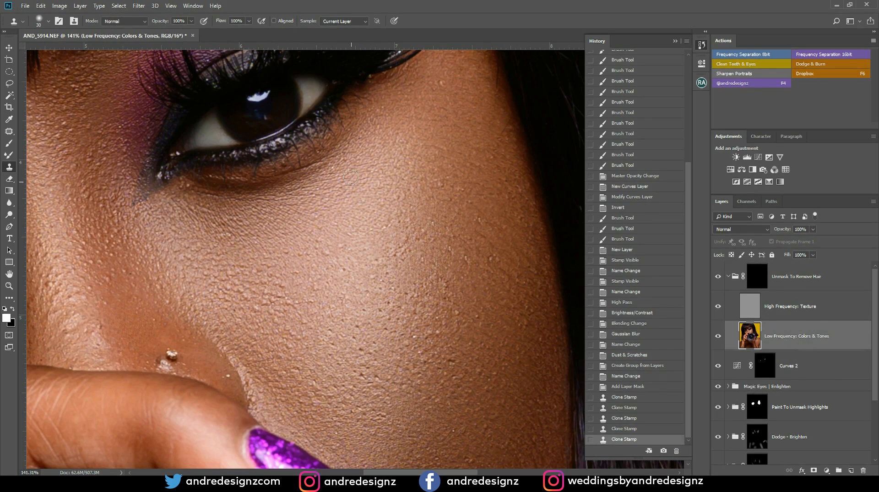
pyautogui.click(299, 147)
pyautogui.scroll(-3, 510, 196)
pyautogui.scroll(-5, 789, 280)
pyautogui.scroll(5, 790, 288)
pyautogui.scroll(-5, 331, 264)
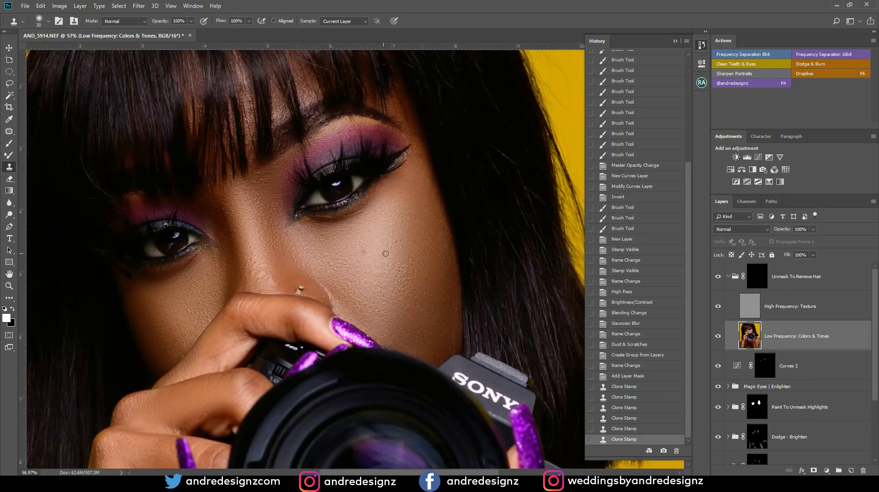
pyautogui.scroll(6, 324, 262)
pyautogui.scroll(-8, 323, 263)
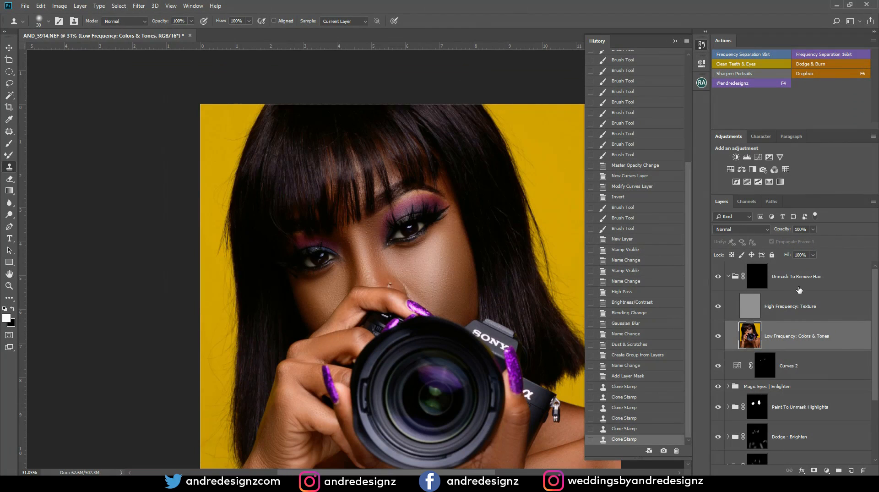
# Step: Delete the Unmask To Remove Hair group and run the Beauty Retouch Hair Highlights action
pyautogui.click(799, 282)
pyautogui.press('Delete')
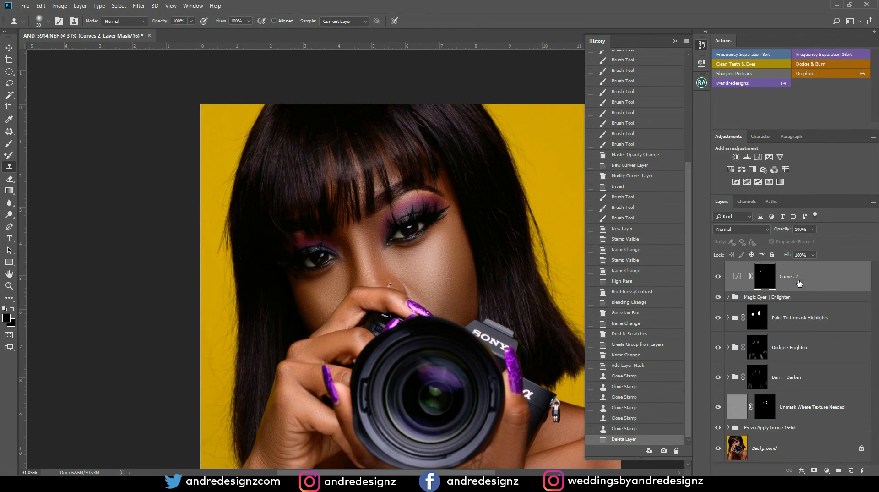
pyautogui.click(702, 84)
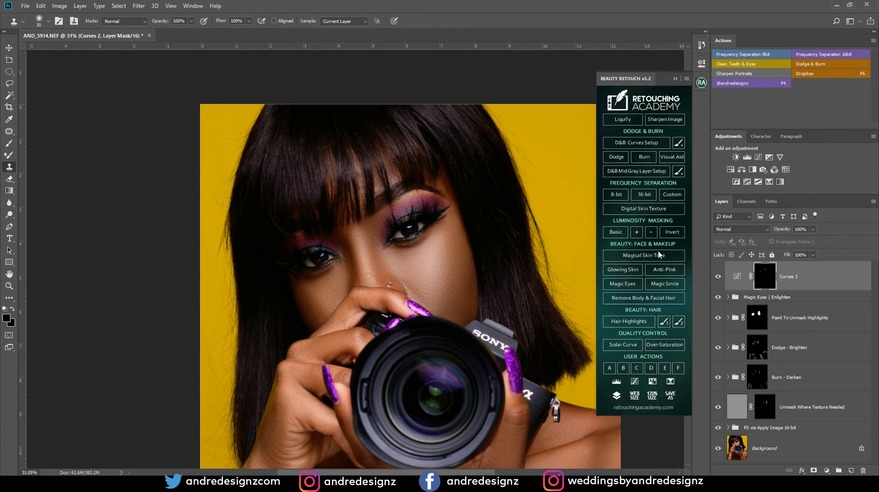
pyautogui.click(631, 321)
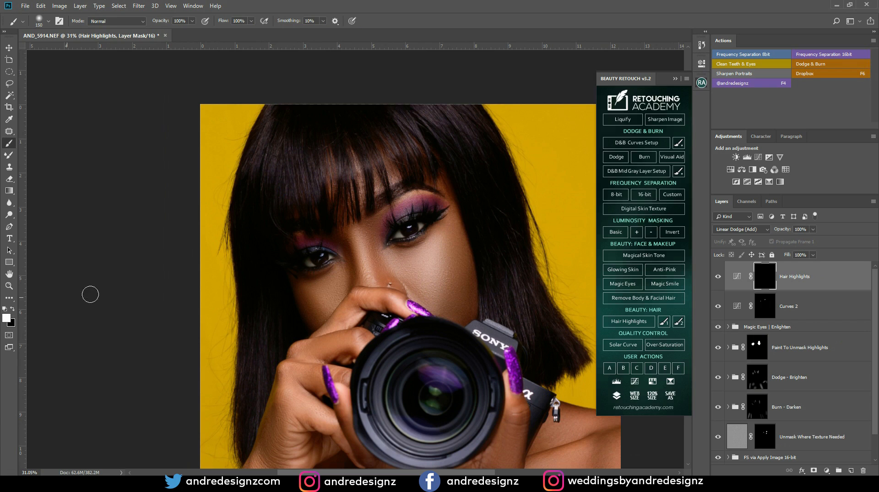
# Step: Try painting highlights into the hair with a 150 px brush at 100% flow, and revert the document to the first stroke
pyautogui.moveTo(297, 165)
pyautogui.mouseDown()
pyautogui.moveTo(307, 196)
pyautogui.moveTo(314, 173)
pyautogui.moveTo(320, 207)
pyautogui.moveTo(278, 173)
pyautogui.mouseUp()
pyautogui.scroll(-2, 433, 208)
pyautogui.scroll(-3, 433, 209)
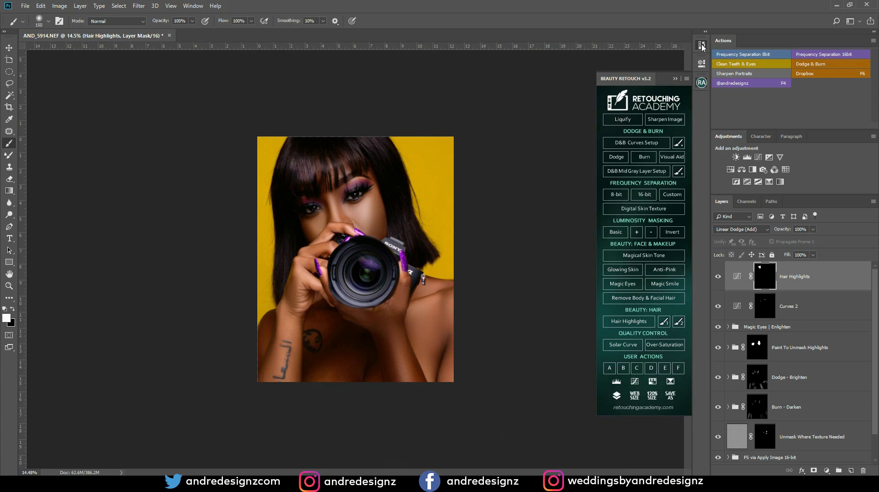
pyautogui.click(701, 45)
pyautogui.click(625, 365)
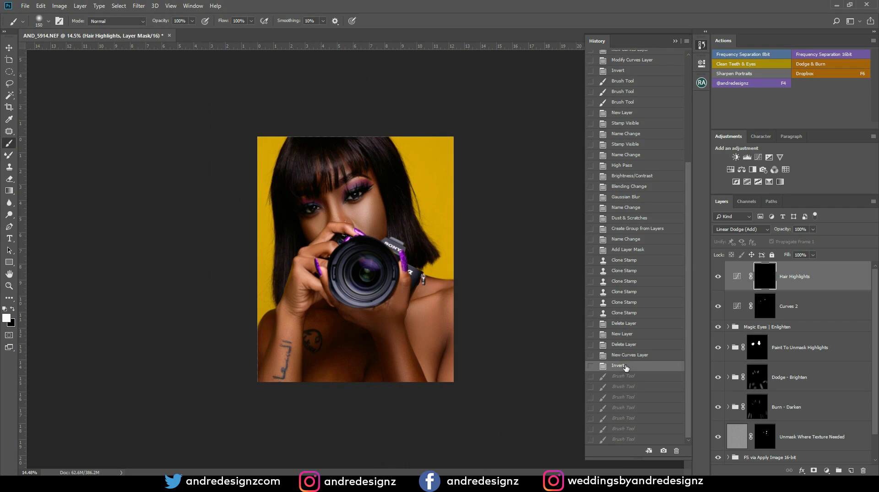
pyautogui.click(624, 375)
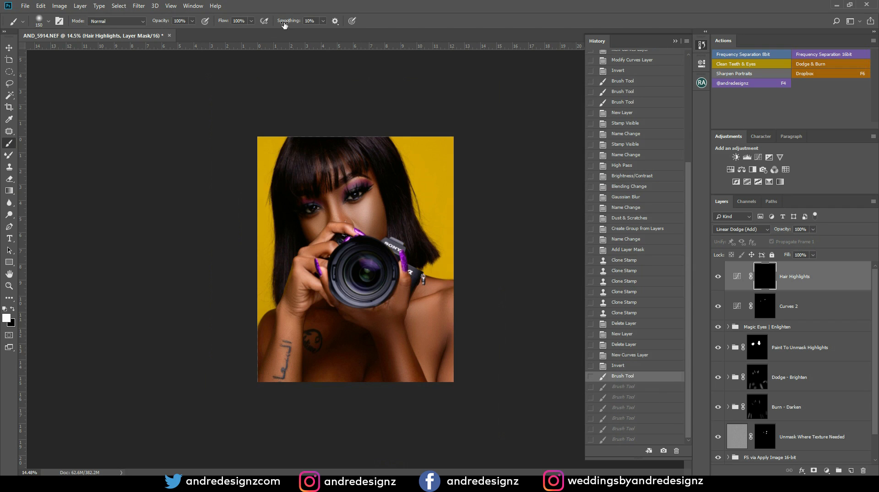
# Step: Reduce the brush flow to 36% and paint highlights into the fringe and upper hair with a 100 to 200 px brush
pyautogui.click(251, 21)
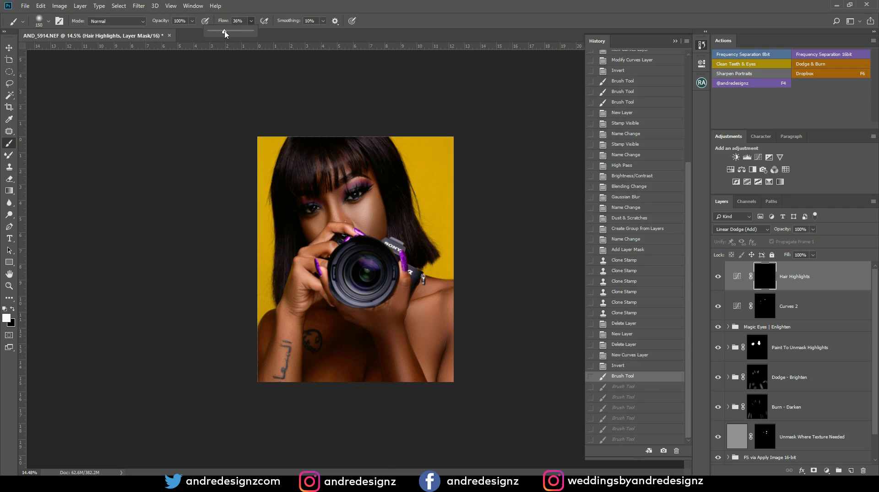
pyautogui.hotkey('ctrl', '0')
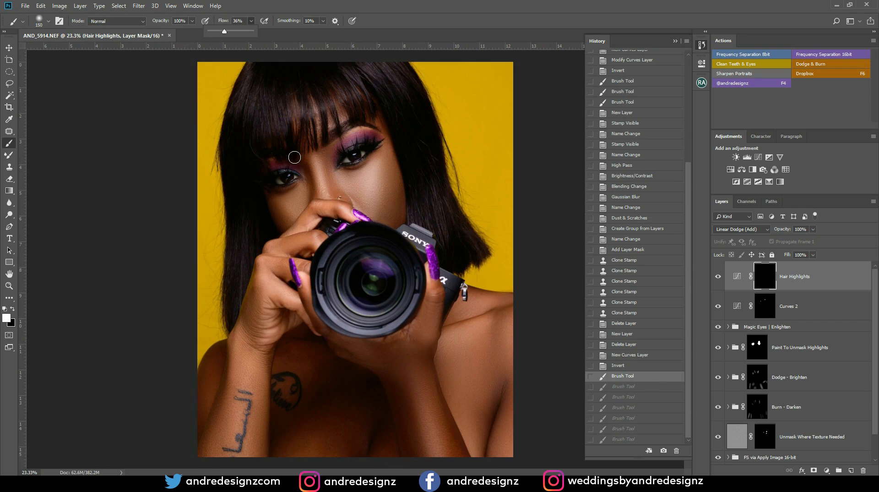
pyautogui.press('[')
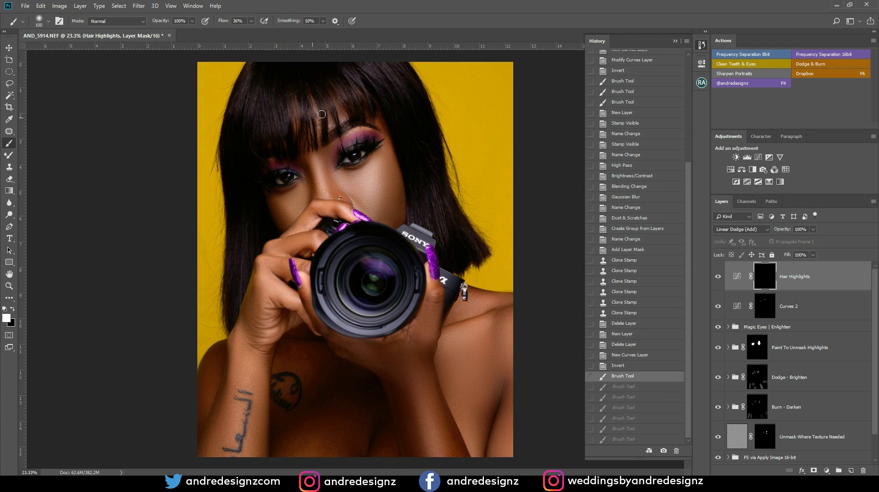
pyautogui.moveTo(321, 102)
pyautogui.mouseDown()
pyautogui.moveTo(291, 120)
pyautogui.moveTo(278, 114)
pyautogui.moveTo(283, 134)
pyautogui.moveTo(261, 148)
pyautogui.moveTo(270, 133)
pyautogui.mouseUp()
pyautogui.press(']')
pyautogui.scroll(-1, 274, 119)
pyautogui.press(']')
pyautogui.moveTo(271, 113)
pyautogui.mouseDown()
pyautogui.moveTo(266, 139)
pyautogui.moveTo(265, 120)
pyautogui.mouseUp()
pyautogui.moveTo(261, 111)
pyautogui.mouseDown()
pyautogui.moveTo(267, 141)
pyautogui.moveTo(254, 126)
pyautogui.moveTo(258, 98)
pyautogui.moveTo(252, 116)
pyautogui.mouseUp()
pyautogui.moveTo(254, 108); pyautogui.dragTo(249, 128)
pyautogui.moveTo(247, 159); pyautogui.dragTo(250, 162)
# Step: Paint highlights down the long hair on both sides of the face and across the crown with a 250 px brush
pyautogui.press(']')
pyautogui.moveTo(250, 247); pyautogui.dragTo(249, 292)
pyautogui.moveTo(246, 137); pyautogui.dragTo(264, 243)
pyautogui.moveTo(428, 194)
pyautogui.mouseDown()
pyautogui.moveTo(438, 242)
pyautogui.moveTo(437, 231)
pyautogui.mouseUp()
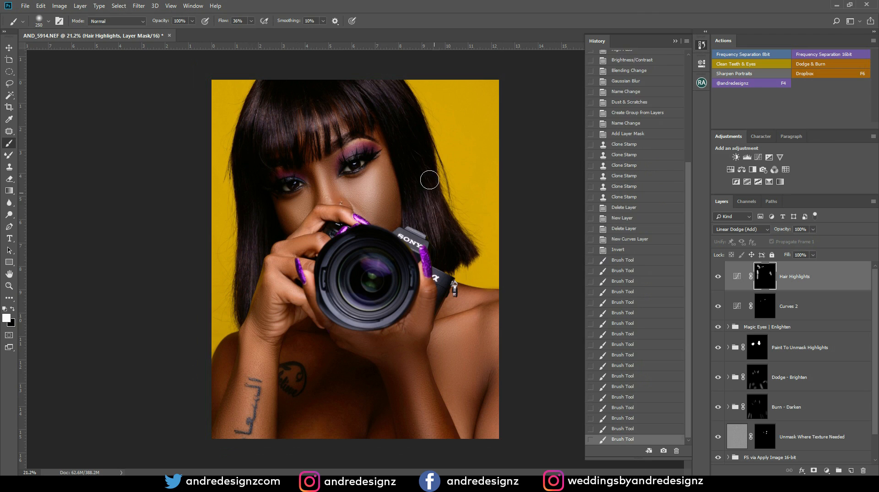
pyautogui.moveTo(384, 88)
pyautogui.mouseDown()
pyautogui.moveTo(406, 134)
pyautogui.moveTo(410, 114)
pyautogui.mouseUp()
pyautogui.moveTo(446, 226); pyautogui.dragTo(468, 259)
pyautogui.moveTo(241, 282)
pyautogui.mouseDown()
pyautogui.moveTo(247, 340)
pyautogui.moveTo(253, 328)
pyautogui.mouseUp()
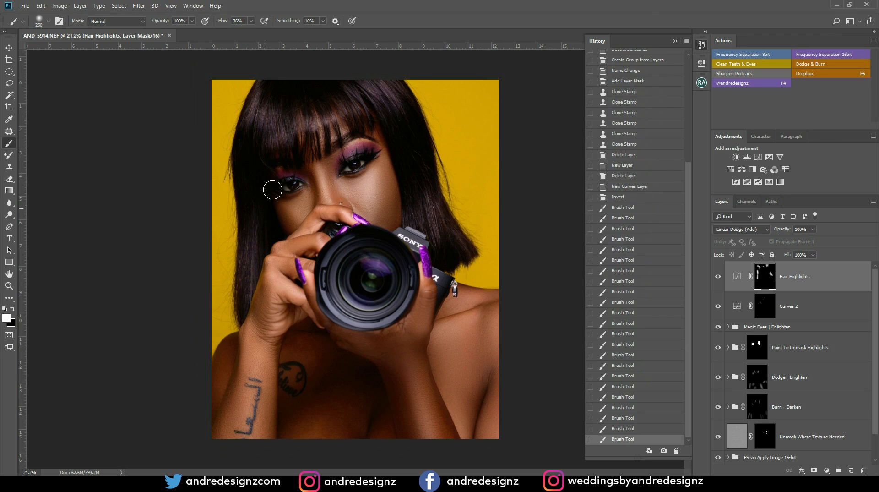
pyautogui.moveTo(271, 109); pyautogui.dragTo(262, 97)
pyautogui.moveTo(361, 87); pyautogui.dragTo(380, 122)
pyautogui.moveTo(349, 81); pyautogui.dragTo(357, 108)
pyautogui.moveTo(395, 101); pyautogui.dragTo(408, 133)
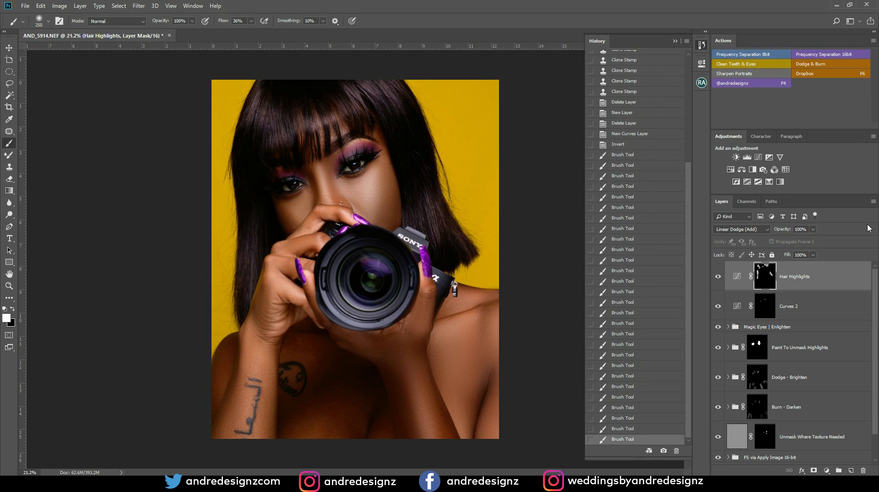
# Step: Add a Curves adjustment layer, raise the curve at input 86 to brighten the image, and invert the layer's mask
pyautogui.click(758, 157)
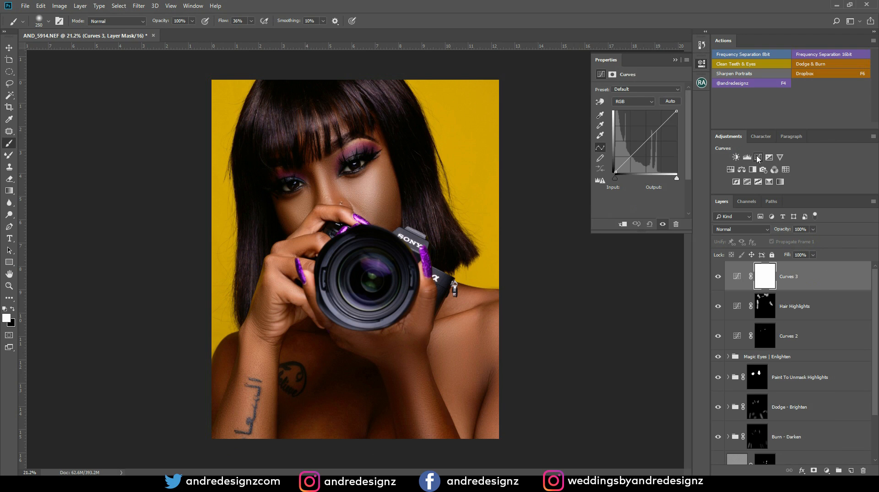
pyautogui.moveTo(634, 153); pyautogui.dragTo(634, 138)
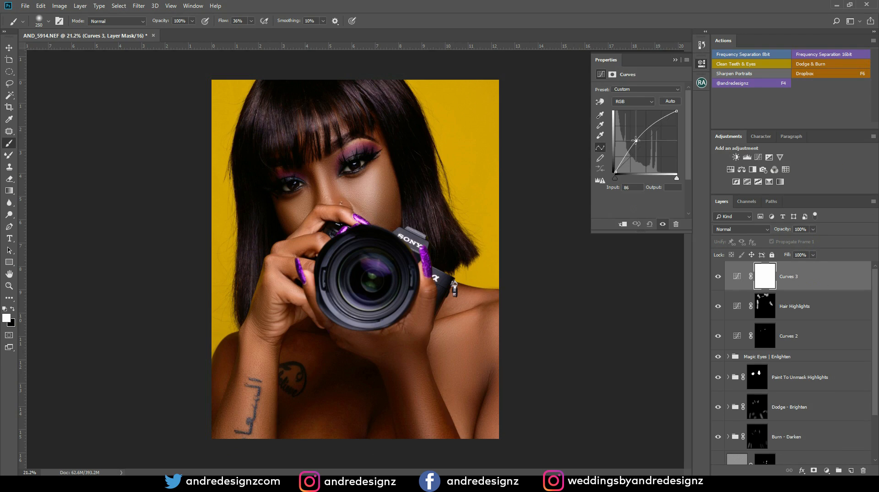
pyautogui.click(769, 278)
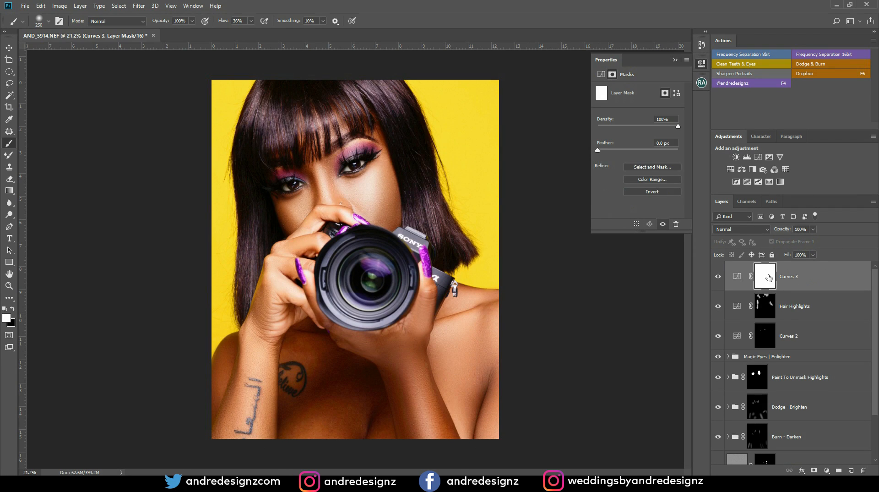
pyautogui.hotkey('ctrl', 'i')
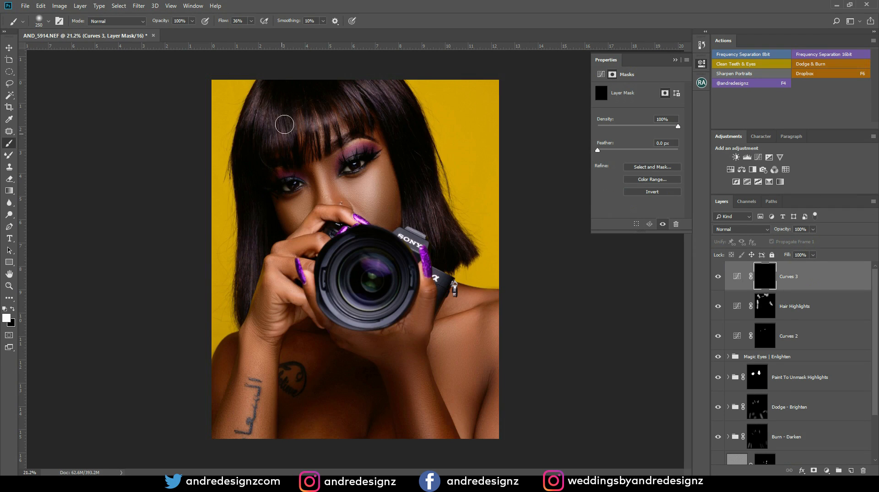
# Step: Try painting the Curves brightening over the fringe and sides of the hair, and delete that adjustment layer
pyautogui.moveTo(290, 145)
pyautogui.mouseDown()
pyautogui.moveTo(357, 87)
pyautogui.moveTo(433, 196)
pyautogui.moveTo(467, 270)
pyautogui.moveTo(402, 248)
pyautogui.mouseUp()
pyautogui.moveTo(251, 164)
pyautogui.mouseDown()
pyautogui.moveTo(246, 287)
pyautogui.moveTo(322, 177)
pyautogui.moveTo(378, 146)
pyautogui.mouseUp()
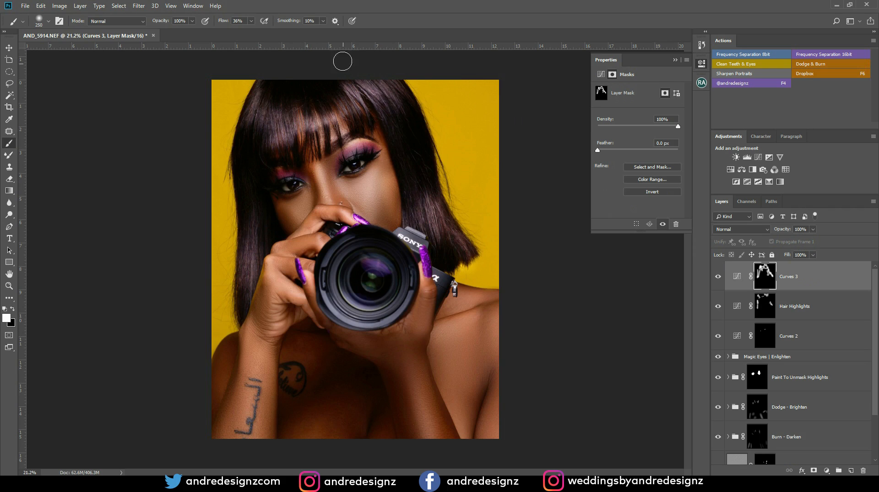
pyautogui.click(835, 289)
pyautogui.press('Delete')
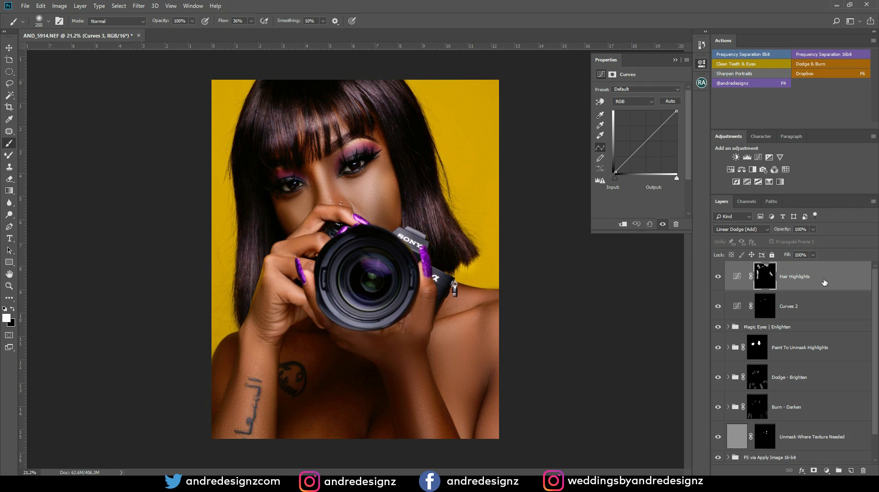
# Step: Show the Beauty Retouch tools and examine the hair highlights up close and across the whole portrait
pyautogui.click(701, 83)
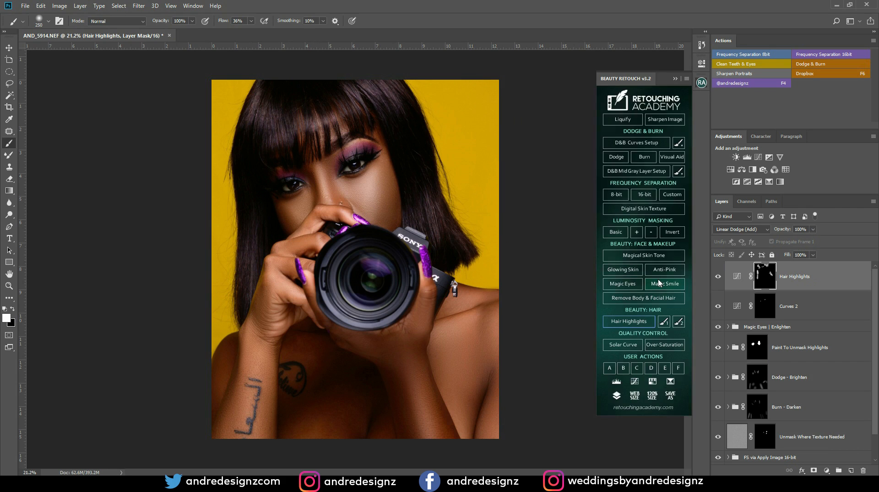
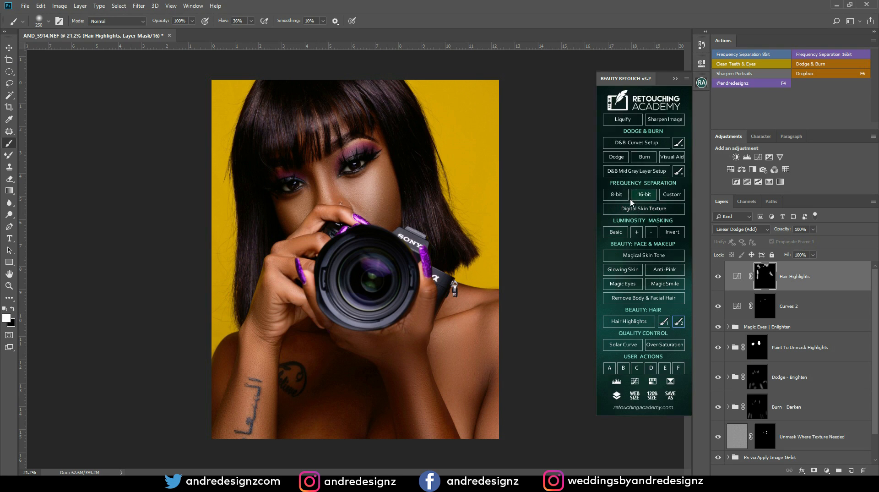
pyautogui.scroll(-3, 395, 188)
pyautogui.scroll(2, 395, 188)
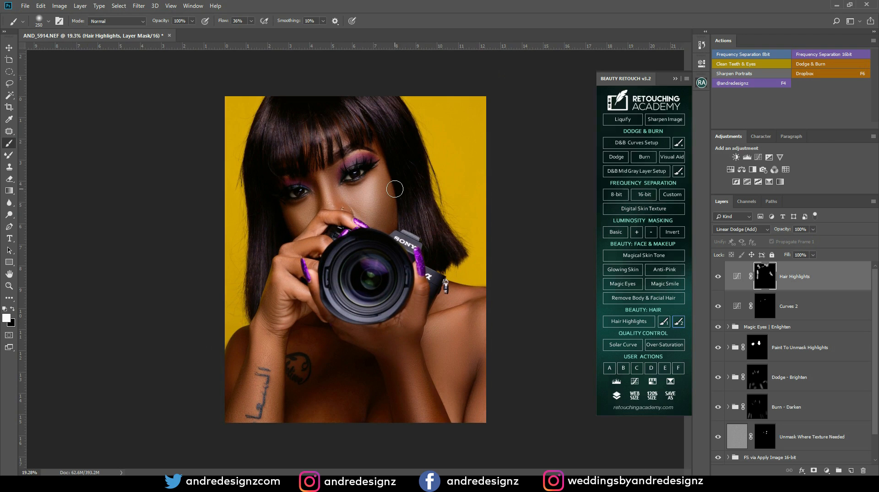
pyautogui.scroll(3, 291, 135)
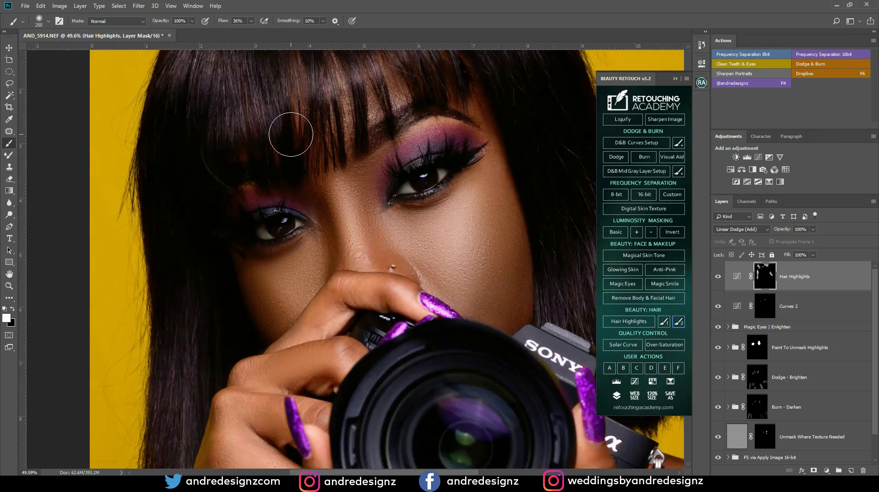
pyautogui.scroll(-3, 292, 136)
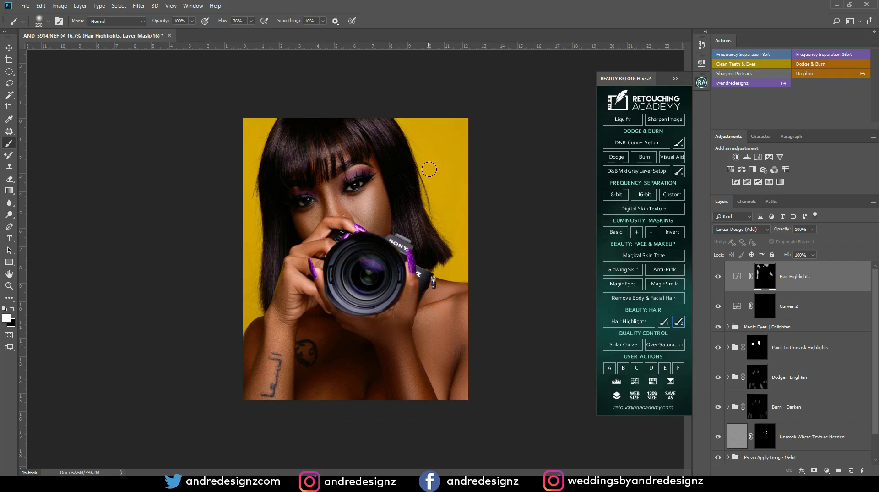
pyautogui.scroll(6, 444, 152)
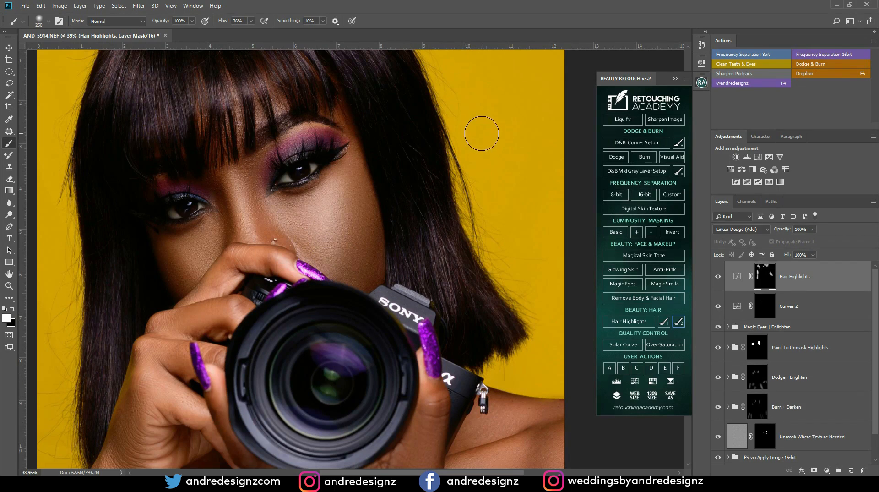
# Step: Stamp all visible layers into a new layer above Hair Highlights and duplicate that merged layer
pyautogui.scroll(-5, 493, 184)
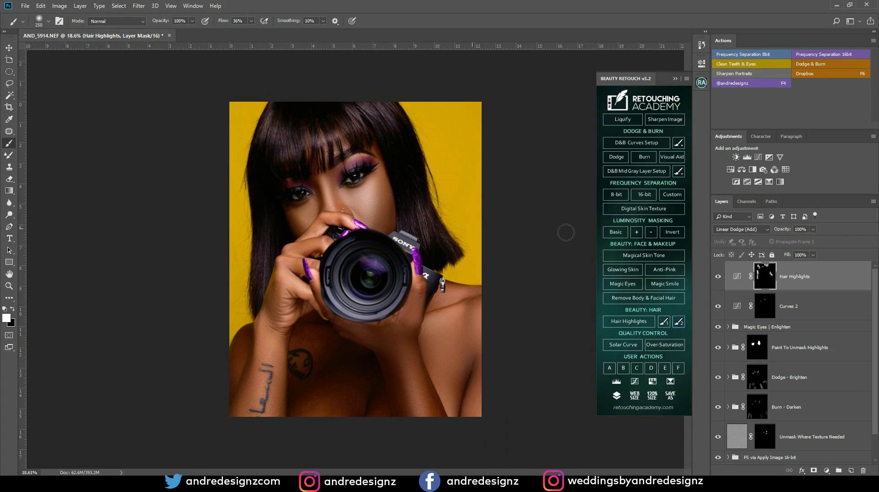
pyautogui.click(802, 282)
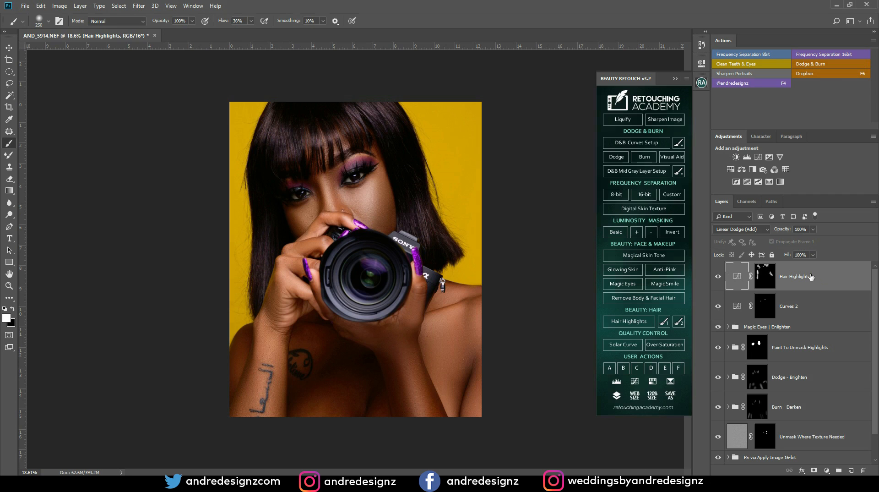
pyautogui.hotkey('ctrl', 'shift', 'alt', 'e')
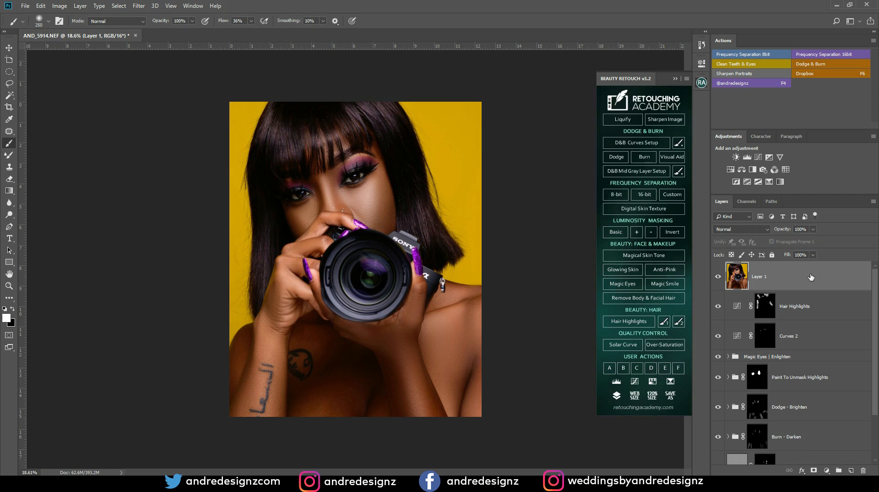
pyautogui.hotkey('ctrl', 'j')
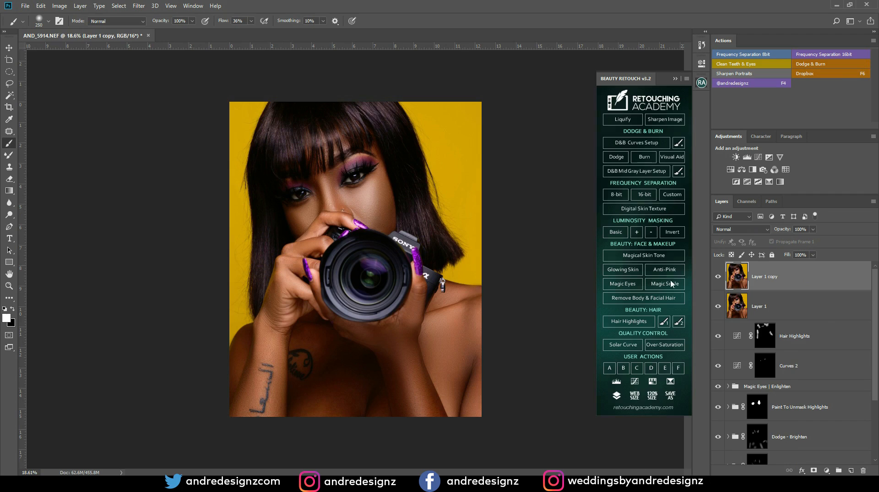
# Step: Try cloning clean yellow background over the flyaway hairs with a 200 px Clone Stamp, and cancel the Camera Raw filter
pyautogui.scroll(3, 243, 233)
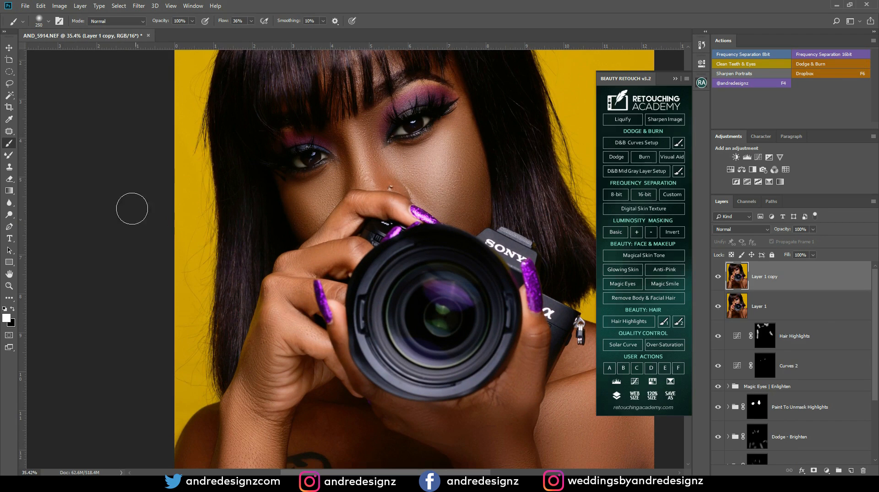
pyautogui.click(9, 167)
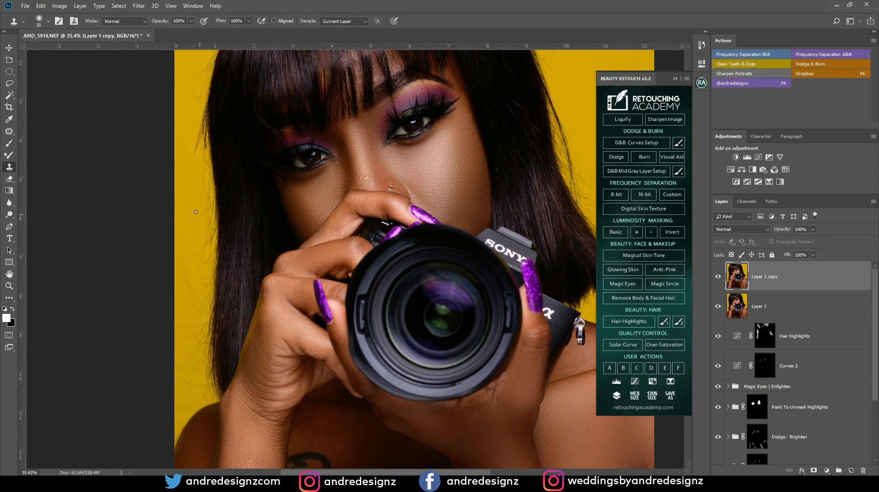
pyautogui.press(']')
pyautogui.press(']')
pyautogui.press(']')
pyautogui.press(']')
pyautogui.press(']')
pyautogui.press(']')
pyautogui.press(']')
pyautogui.moveTo(210, 229)
pyautogui.mouseDown()
pyautogui.moveTo(198, 204)
pyautogui.moveTo(201, 231)
pyautogui.moveTo(209, 216)
pyautogui.mouseUp()
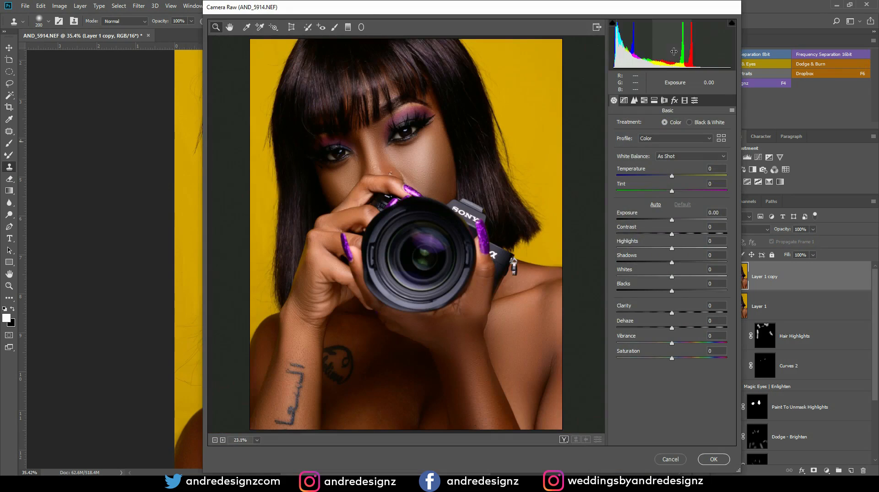
pyautogui.press('Escape')
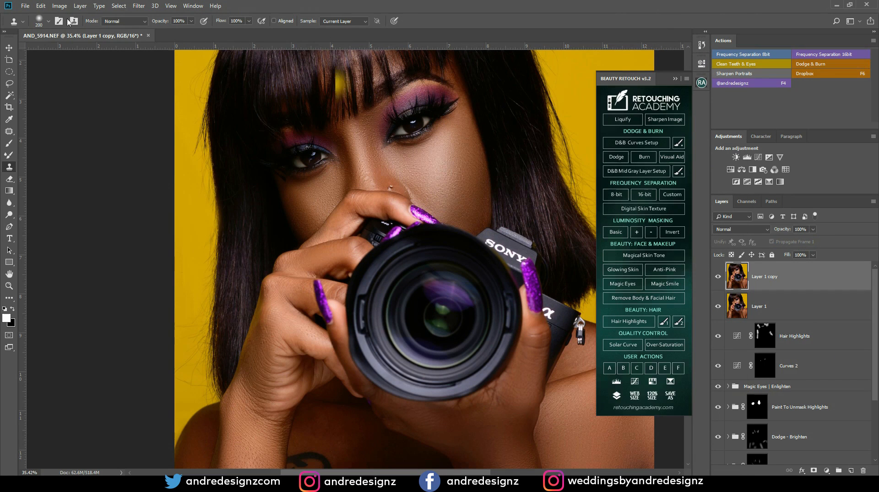
# Step: Revert the document to the Layer Via Copy history state, discarding the Clone Stamp strokes
pyautogui.click(702, 44)
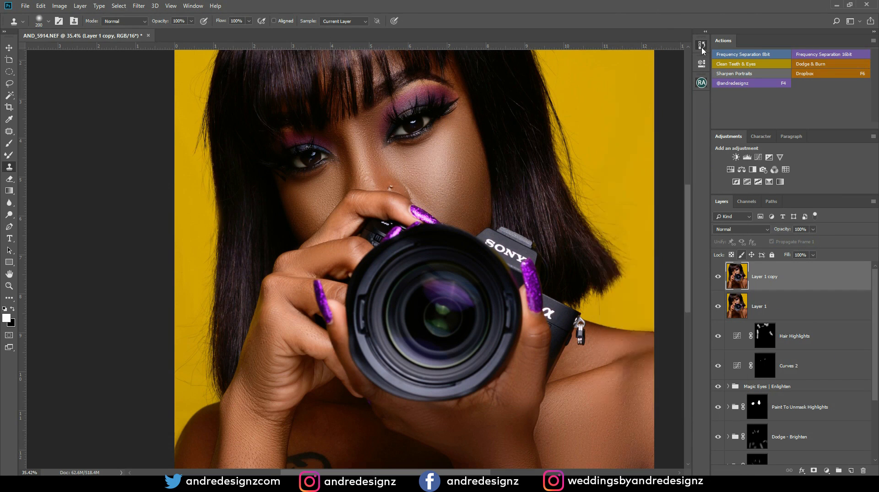
pyautogui.click(627, 410)
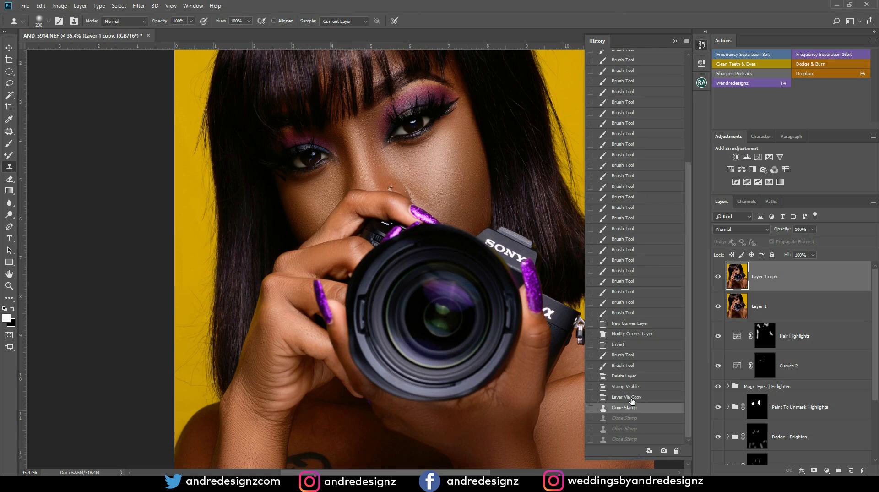
pyautogui.click(658, 395)
# Step: Trace a pen path along the outer edge of the hair, from the image's top edge down to the wrist on the tattooed arm
pyautogui.hotkey('ctrl', '0')
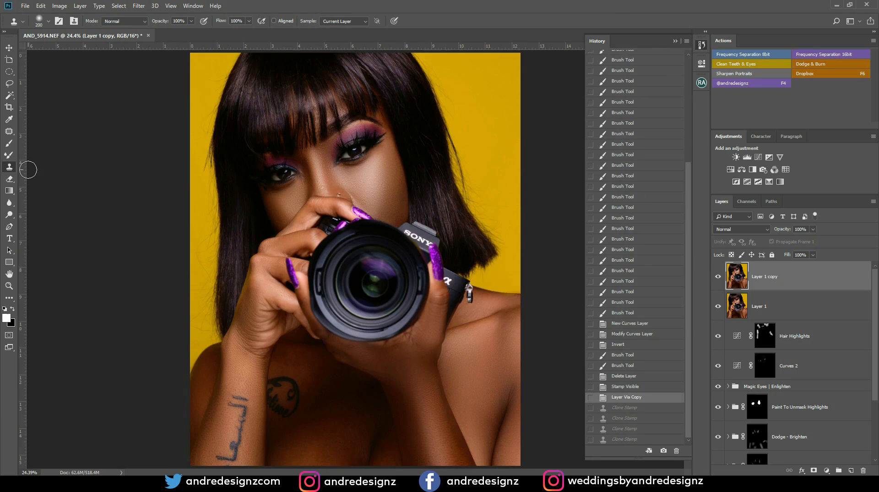
pyautogui.press('p')
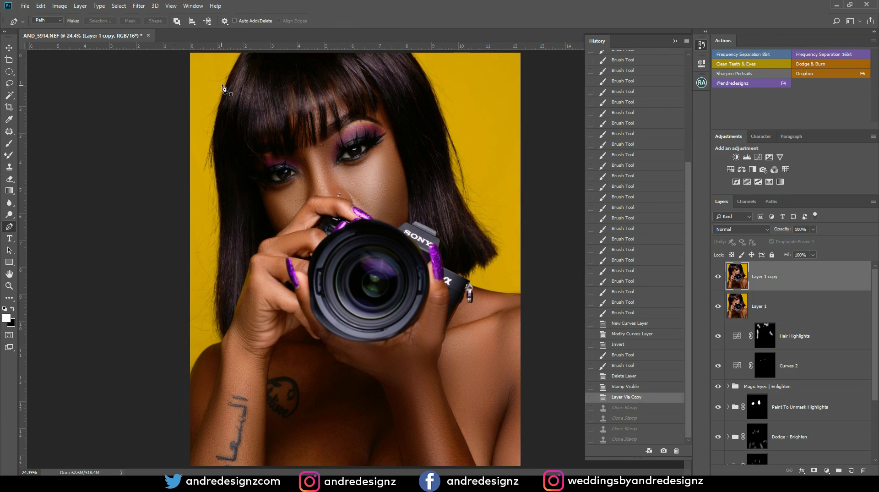
pyautogui.click(243, 52)
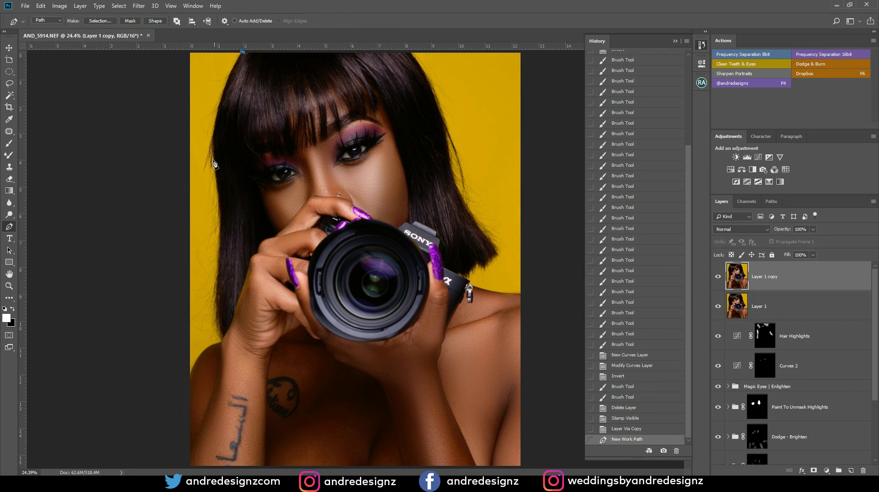
pyautogui.moveTo(216, 161); pyautogui.dragTo(216, 212)
pyautogui.moveTo(216, 178); pyautogui.dragTo(216, 178)
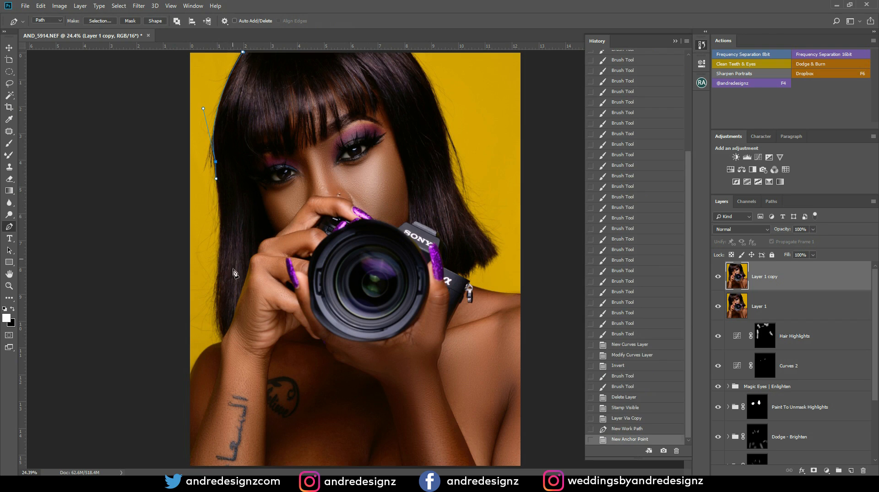
pyautogui.moveTo(219, 270); pyautogui.dragTo(213, 289)
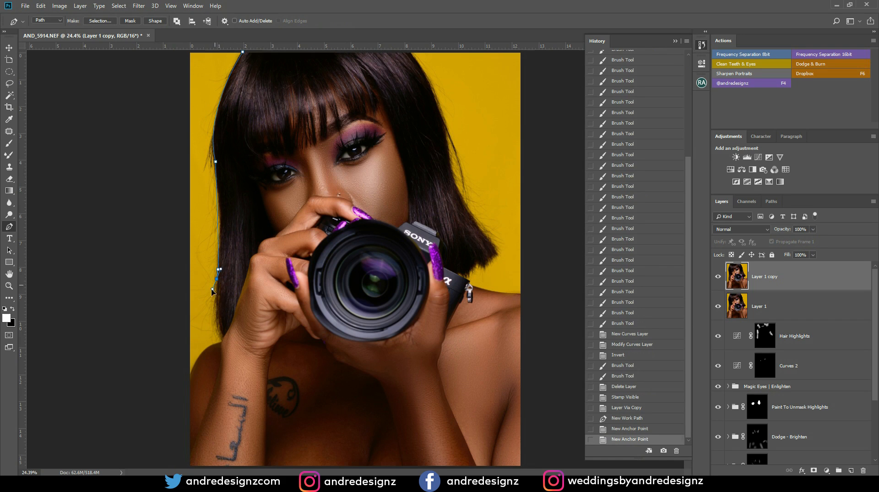
pyautogui.moveTo(203, 331); pyautogui.dragTo(218, 266)
pyautogui.hotkey('ctrl', 'z')
pyautogui.moveTo(218, 254); pyautogui.dragTo(214, 298)
pyautogui.moveTo(220, 337); pyautogui.dragTo(223, 344)
pyautogui.click(228, 354)
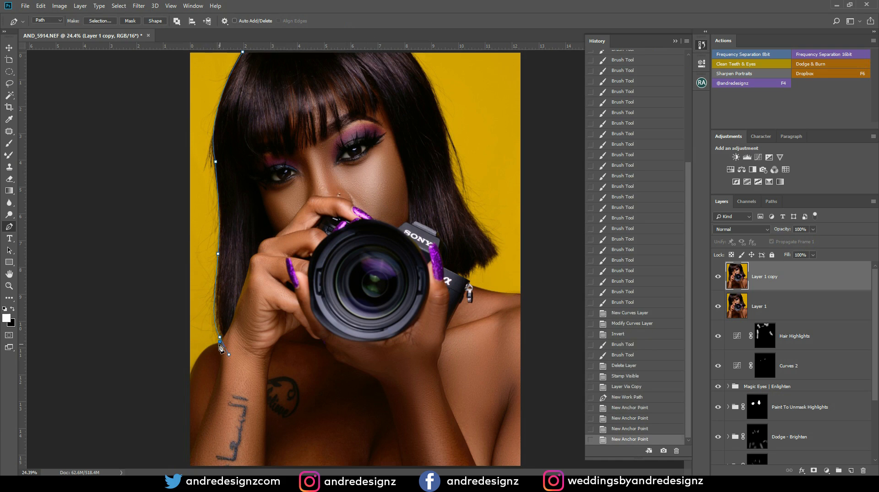
# Step: Continue the path along the shoulder, close it outside the canvas, and convert it to a new anti-aliased selection with a 1 px feather
pyautogui.moveTo(189, 373); pyautogui.dragTo(181, 406)
pyautogui.click(189, 373)
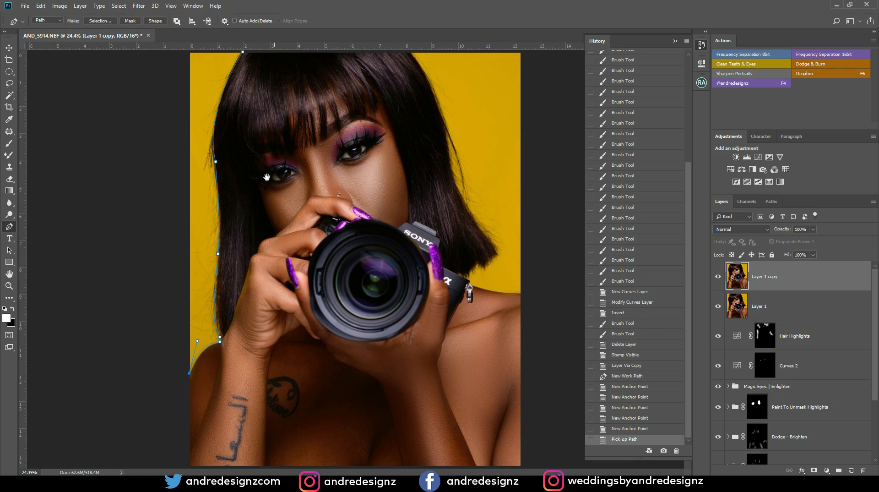
pyautogui.moveTo(242, 53); pyautogui.dragTo(189, 191)
pyautogui.rightClick(202, 204)
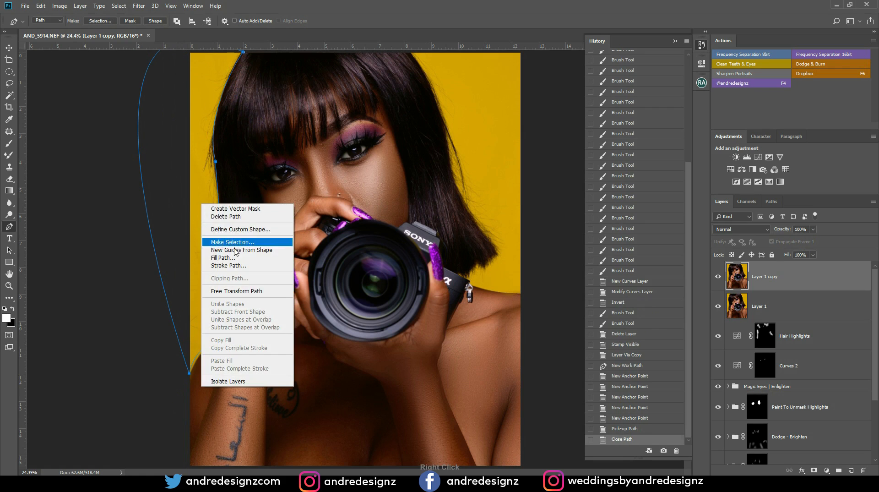
pyautogui.click(252, 242)
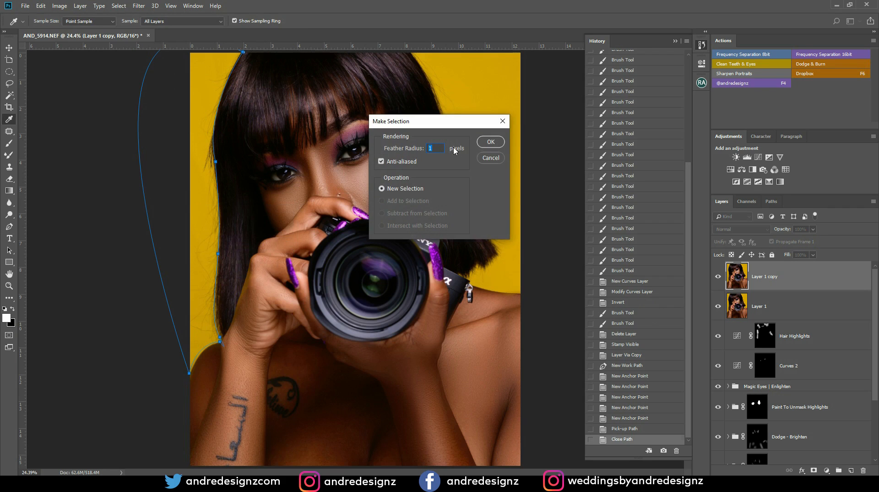
pyautogui.click(490, 142)
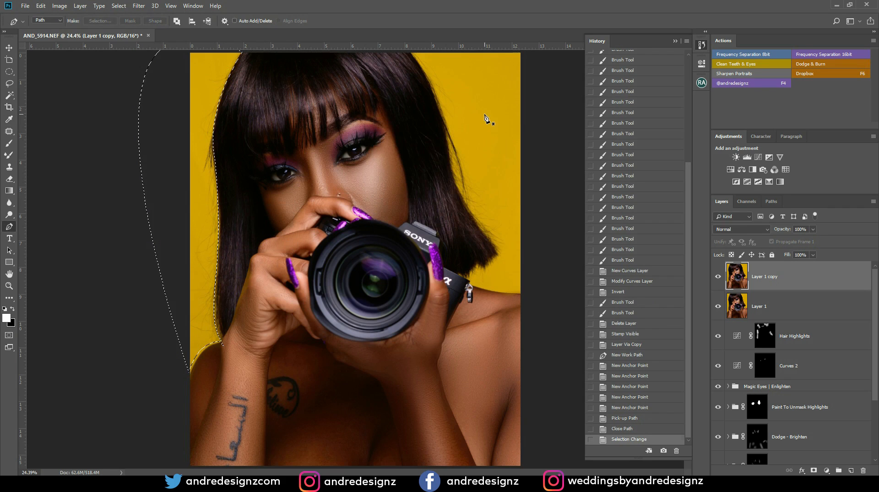
# Step: Sample the background yellow and brush it over the flyaway hairs inside the selection with a 250 px brush
pyautogui.scroll(-3, 398, 136)
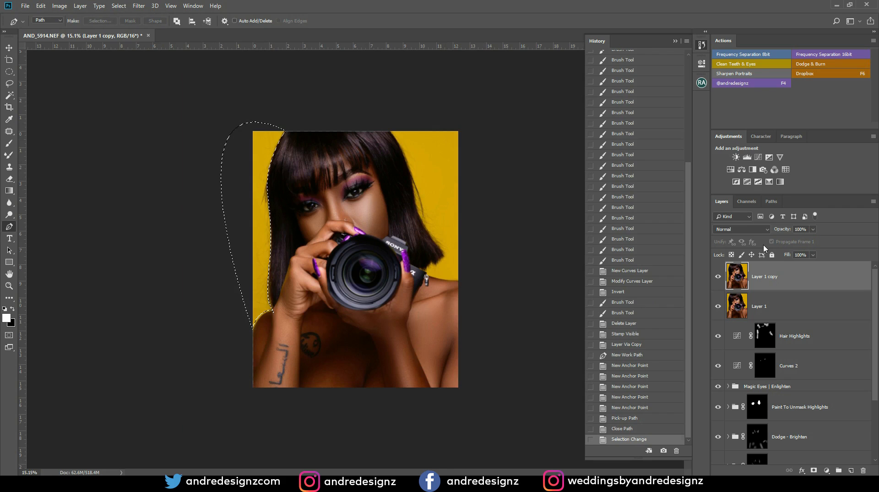
pyautogui.press('b')
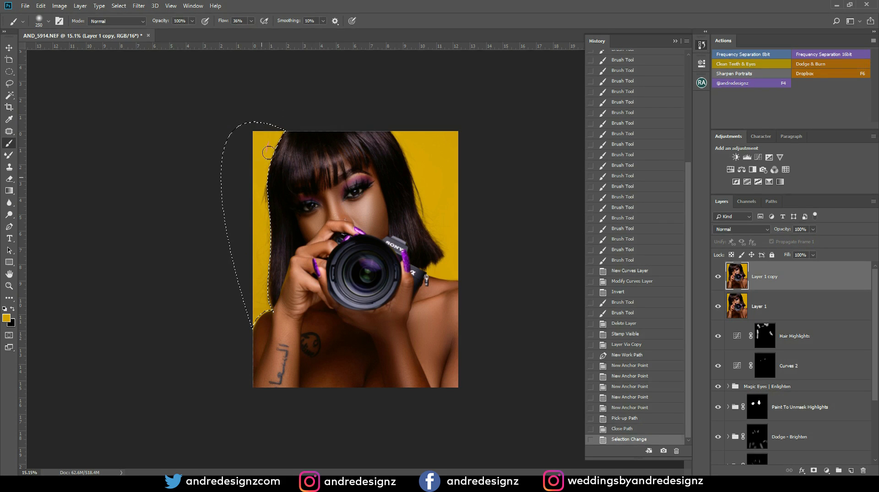
pyautogui.moveTo(265, 224)
pyautogui.mouseDown()
pyautogui.moveTo(267, 178)
pyautogui.moveTo(261, 241)
pyautogui.mouseUp()
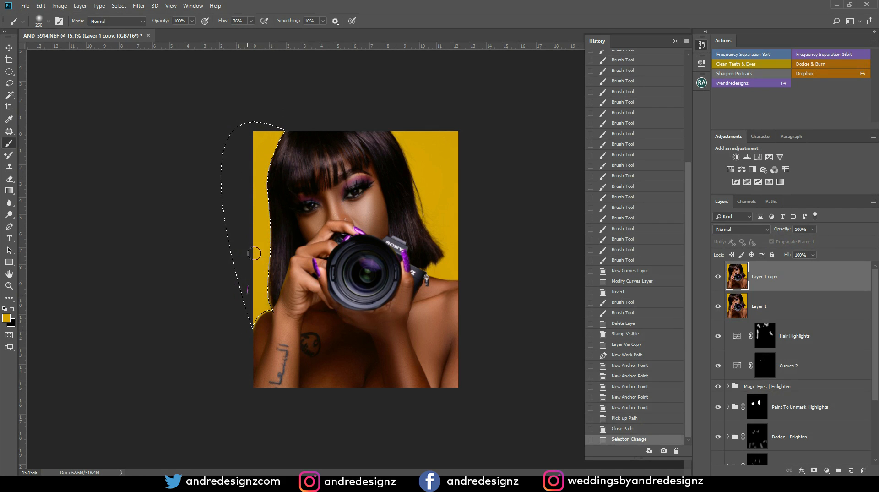
pyautogui.moveTo(263, 276); pyautogui.dragTo(262, 275)
pyautogui.scroll(8, 252, 183)
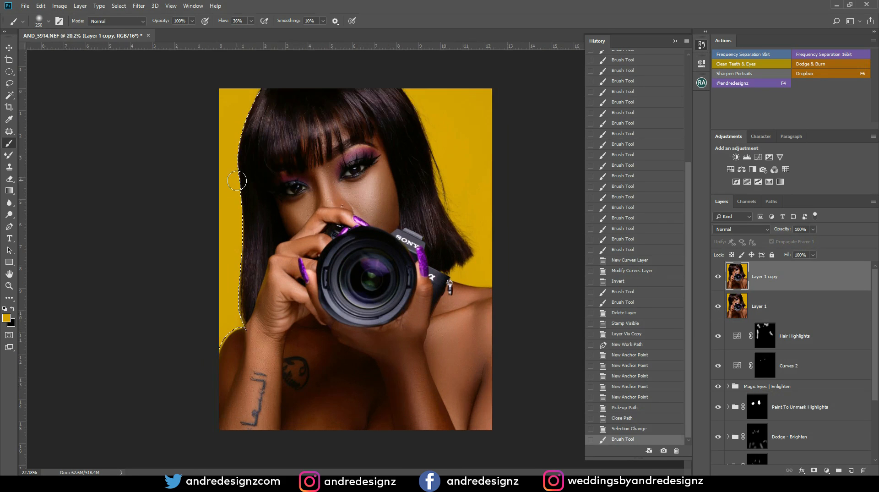
# Step: Paint yellow over the whole selected background strip beside the hair with a 500 px brush, and deselect
pyautogui.scroll(-3, 252, 183)
pyautogui.press(']')
pyautogui.press(']')
pyautogui.press(']')
pyautogui.moveTo(238, 332)
pyautogui.mouseDown()
pyautogui.moveTo(221, 295)
pyautogui.moveTo(219, 158)
pyautogui.moveTo(235, 87)
pyautogui.mouseUp()
pyautogui.hotkey('ctrl', 'h')
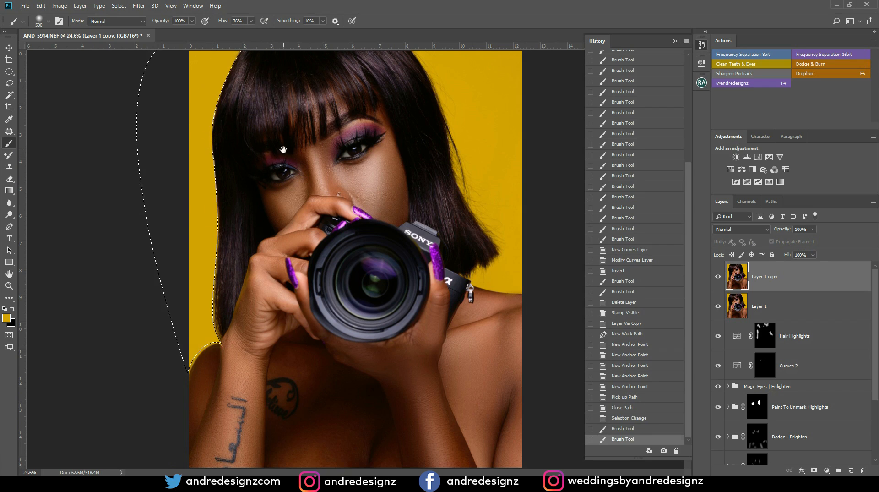
pyautogui.hotkey('ctrl', 'h')
pyautogui.scroll(-1, 294, 105)
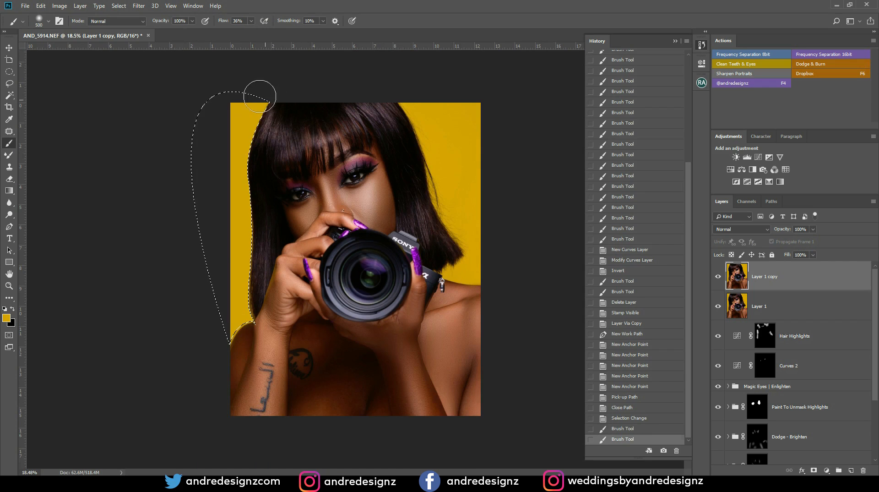
pyautogui.moveTo(243, 180); pyautogui.dragTo(238, 256)
pyautogui.hotkey('ctrl', 'd')
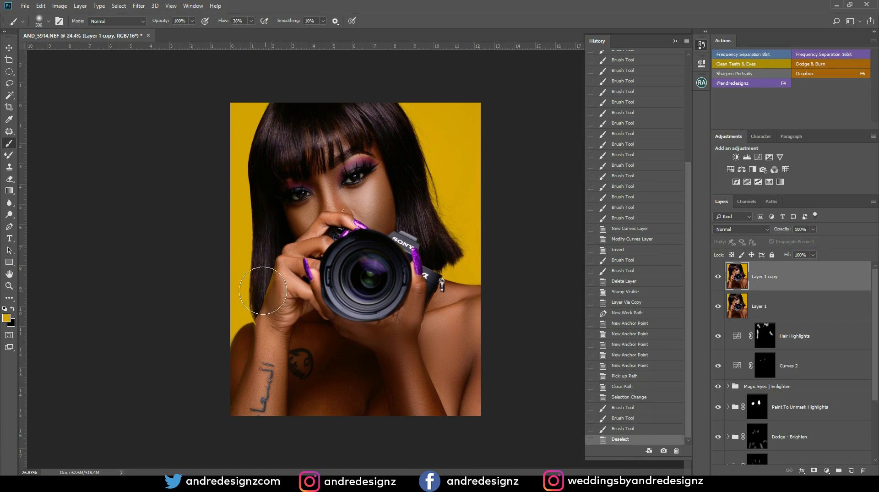
# Step: Inspect the hair tips near the wrist, and undo the deselection and the yellow brush strokes back to the path selection
pyautogui.scroll(2, 298, 279)
pyautogui.scroll(2, 212, 321)
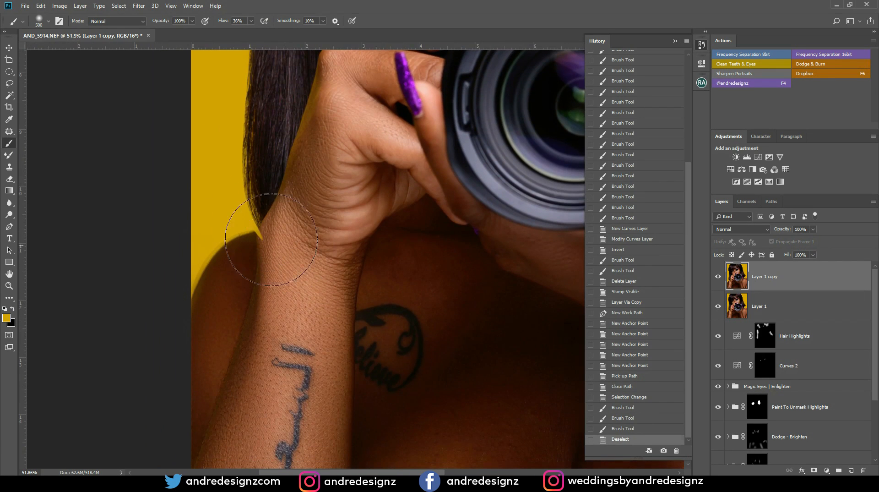
pyautogui.scroll(1, 247, 232)
pyautogui.hotkey('ctrl', 'alt', 'z')
pyautogui.hotkey('ctrl', 'alt', 'z')
pyautogui.hotkey('ctrl', 'alt', 'z')
pyautogui.hotkey('ctrl', 'alt', 'z')
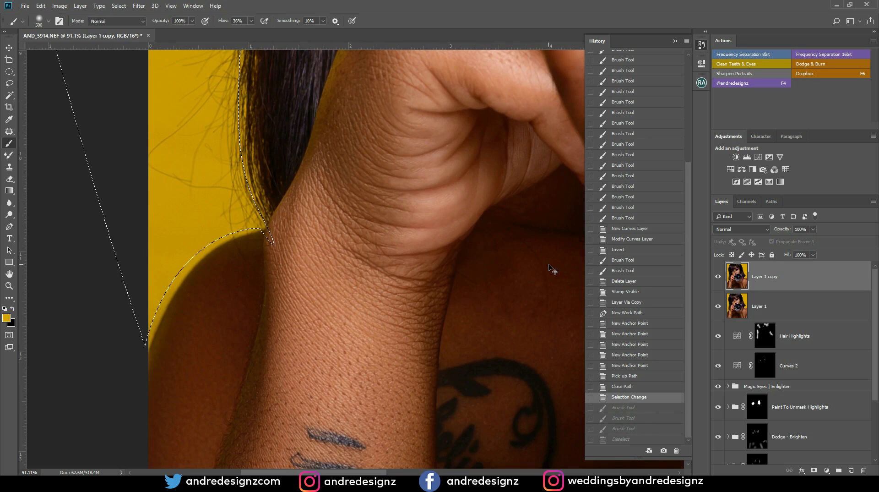
# Step: Paint yellow over the stray hairs between the hair tips and the shoulder inside the selection, reducing the brush size near the edges
pyautogui.moveTo(186, 112)
pyautogui.mouseDown()
pyautogui.moveTo(143, 156)
pyautogui.moveTo(148, 123)
pyautogui.moveTo(125, 136)
pyautogui.moveTo(220, 101)
pyautogui.moveTo(180, 120)
pyautogui.mouseUp()
pyautogui.press('[')
pyautogui.press('[')
pyautogui.press('[')
pyautogui.press('[')
pyautogui.press('[')
pyautogui.press('[')
pyautogui.press('[')
pyautogui.press('[')
pyautogui.press('[')
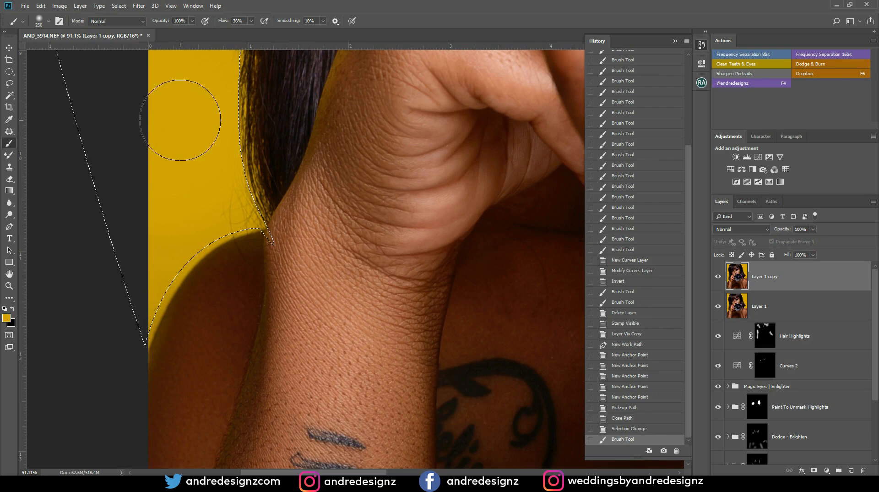
pyautogui.moveTo(240, 188)
pyautogui.mouseDown()
pyautogui.moveTo(231, 213)
pyautogui.moveTo(234, 197)
pyautogui.moveTo(234, 211)
pyautogui.moveTo(253, 202)
pyautogui.moveTo(250, 214)
pyautogui.moveTo(223, 216)
pyautogui.moveTo(179, 254)
pyautogui.moveTo(150, 328)
pyautogui.moveTo(146, 309)
pyautogui.moveTo(187, 203)
pyautogui.moveTo(208, 197)
pyautogui.moveTo(223, 220)
pyautogui.moveTo(245, 216)
pyautogui.moveTo(227, 190)
pyautogui.mouseUp()
pyautogui.moveTo(290, 76)
pyautogui.mouseDown()
pyautogui.moveTo(281, 216)
pyautogui.moveTo(257, 292)
pyautogui.mouseUp()
pyautogui.moveTo(182, 205)
pyautogui.mouseDown()
pyautogui.moveTo(187, 264)
pyautogui.moveTo(165, 259)
pyautogui.moveTo(141, 223)
pyautogui.moveTo(123, 245)
pyautogui.moveTo(122, 276)
pyautogui.moveTo(146, 277)
pyautogui.mouseUp()
# Step: Paint yellow over the remaining flyaways up the length of the selected hair edge with a 175 px brush, and deselect
pyautogui.press(']')
pyautogui.press(']')
pyautogui.press(']')
pyautogui.press(']')
pyautogui.moveTo(187, 166)
pyautogui.mouseDown()
pyautogui.moveTo(190, 193)
pyautogui.moveTo(137, 137)
pyautogui.moveTo(171, 82)
pyautogui.moveTo(204, 82)
pyautogui.moveTo(142, 182)
pyautogui.moveTo(186, 196)
pyautogui.moveTo(205, 412)
pyautogui.mouseUp()
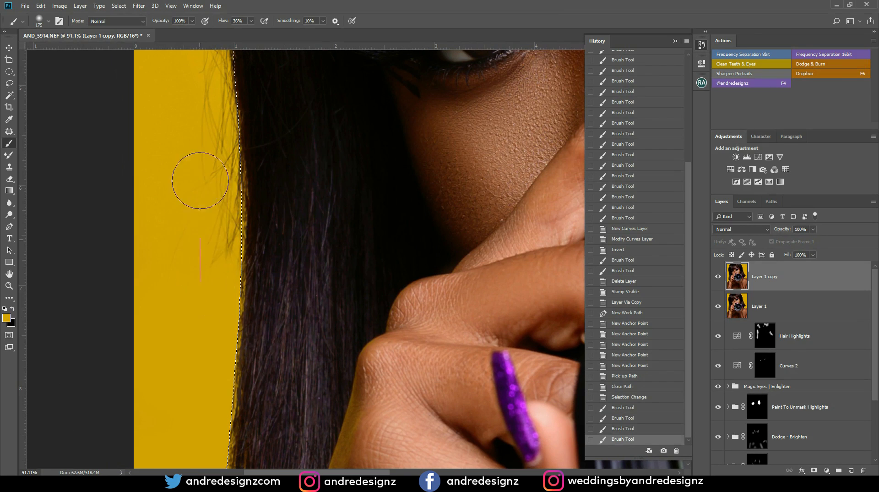
pyautogui.moveTo(223, 185)
pyautogui.mouseDown()
pyautogui.moveTo(212, 81)
pyautogui.moveTo(221, 64)
pyautogui.moveTo(198, 121)
pyautogui.moveTo(217, 247)
pyautogui.moveTo(219, 432)
pyautogui.mouseUp()
pyautogui.moveTo(199, 106); pyautogui.dragTo(203, 201)
pyautogui.moveTo(207, 115); pyautogui.dragTo(203, 327)
pyautogui.moveTo(242, 107)
pyautogui.mouseDown()
pyautogui.moveTo(218, 194)
pyautogui.moveTo(254, 84)
pyautogui.moveTo(200, 119)
pyautogui.moveTo(227, 55)
pyautogui.moveTo(253, 112)
pyautogui.mouseUp()
pyautogui.moveTo(236, 150); pyautogui.dragTo(191, 369)
pyautogui.moveTo(259, 176)
pyautogui.mouseDown()
pyautogui.moveTo(233, 209)
pyautogui.moveTo(247, 162)
pyautogui.mouseUp()
pyautogui.moveTo(192, 185); pyautogui.dragTo(83, 214)
pyautogui.moveTo(85, 216); pyautogui.dragTo(108, 208)
pyautogui.scroll(-8, 259, 212)
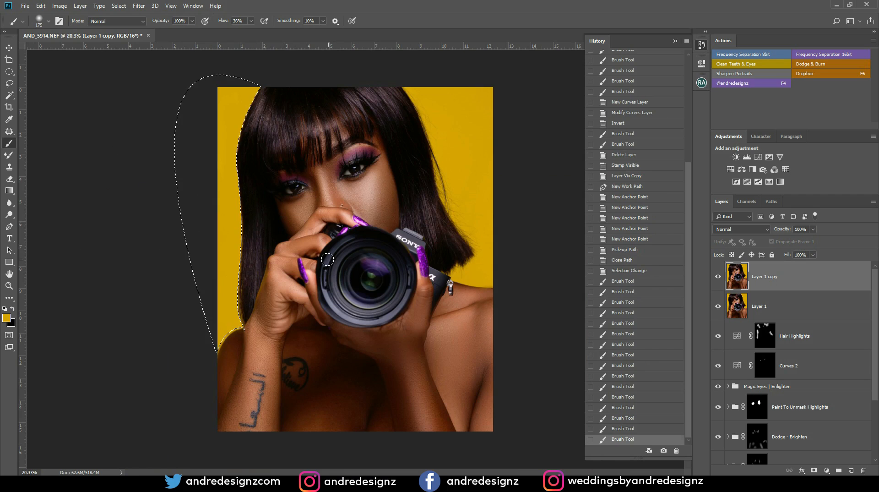
pyautogui.hotkey('ctrl', 'd')
# Step: Trace a curved pen path along the shoulder's upper edge from the image border to the wrist, with a corner at the wrist
pyautogui.scroll(6, 251, 302)
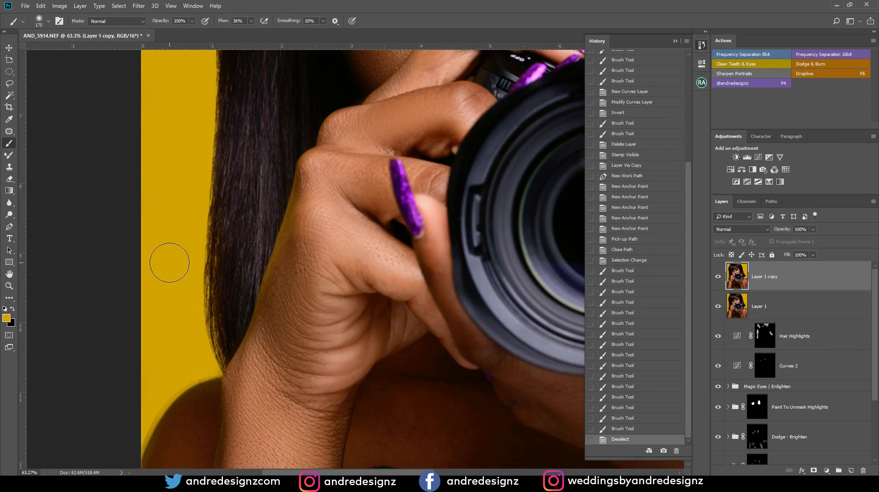
pyautogui.moveTo(210, 205); pyautogui.dragTo(226, 164)
pyautogui.scroll(-5, 241, 153)
pyautogui.scroll(5, 251, 138)
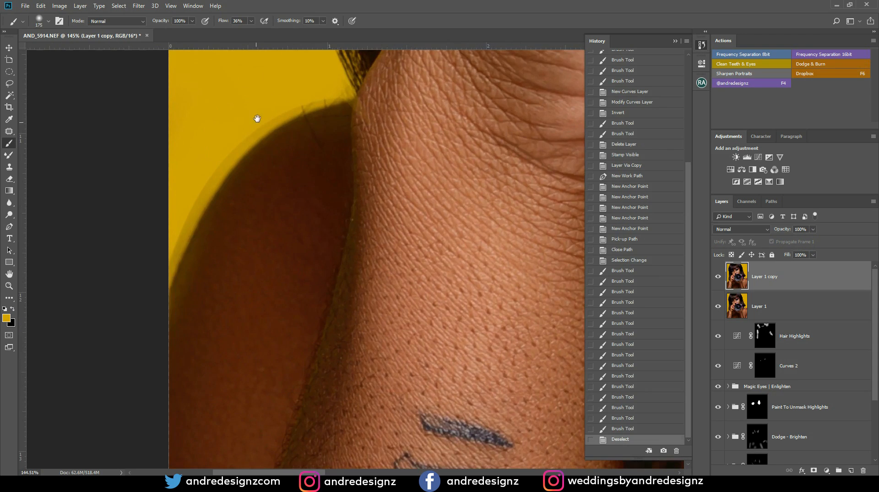
pyautogui.press('p')
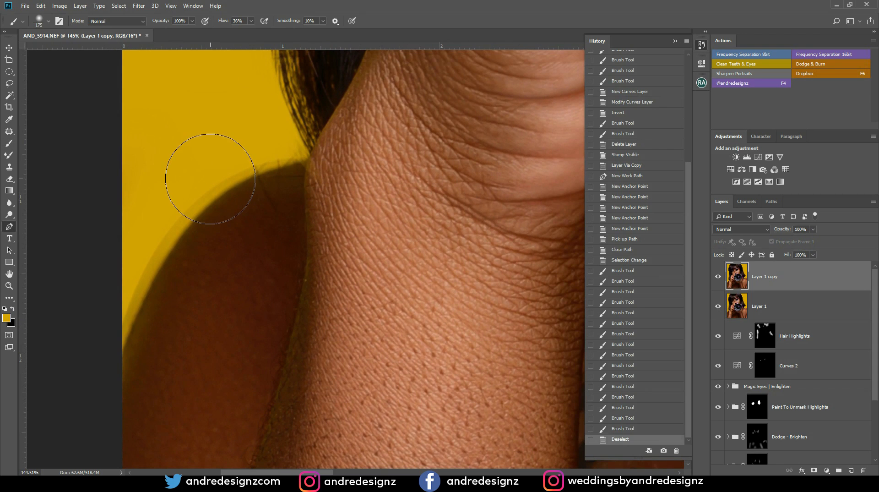
pyautogui.click(121, 355)
pyautogui.moveTo(308, 160); pyautogui.dragTo(449, 150)
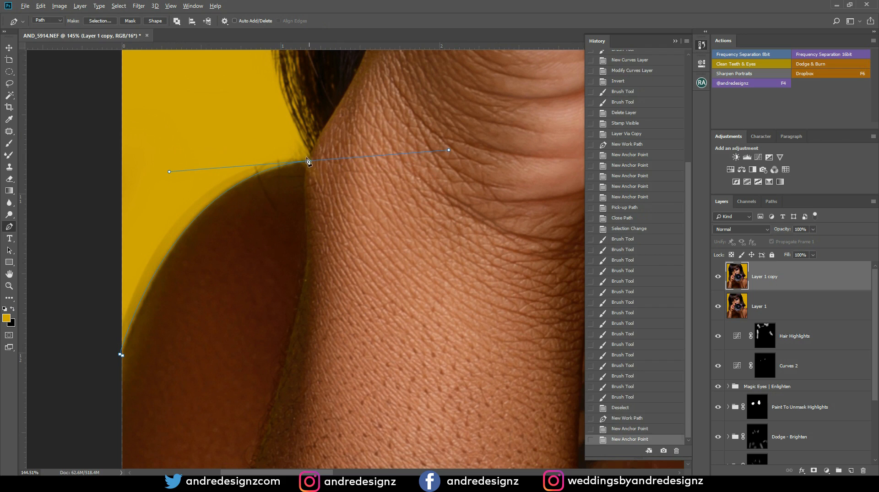
pyautogui.keyDown('alt'); pyautogui.click(310, 161); pyautogui.keyUp('alt')
pyautogui.keyDown('alt'); pyautogui.click(309, 160); pyautogui.keyUp('alt')
# Step: Close the pen path around the yellow background above the shoulder and convert it to a selection
pyautogui.click(310, 154)
pyautogui.click(303, 139)
pyautogui.click(123, 140)
pyautogui.moveTo(87, 273); pyautogui.dragTo(89, 303)
pyautogui.moveTo(104, 361); pyautogui.dragTo(104, 366)
pyautogui.click(121, 356)
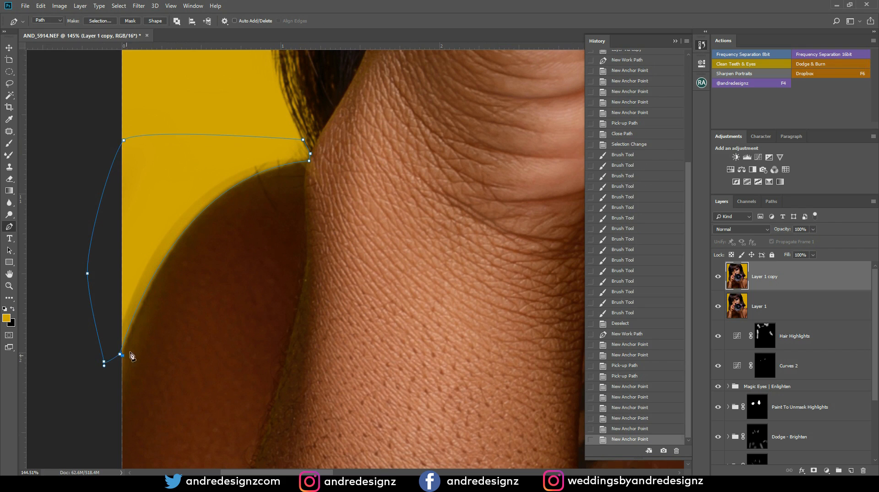
pyautogui.rightClick(157, 207)
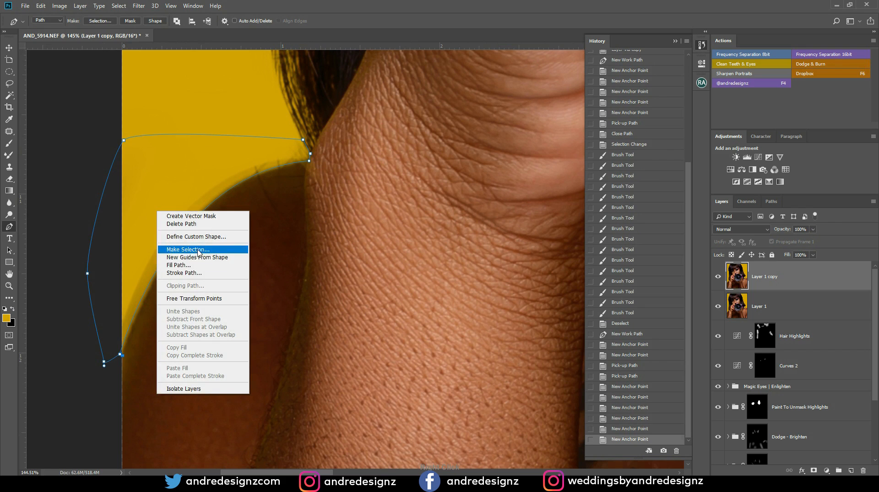
pyautogui.click(183, 249)
pyautogui.click(491, 143)
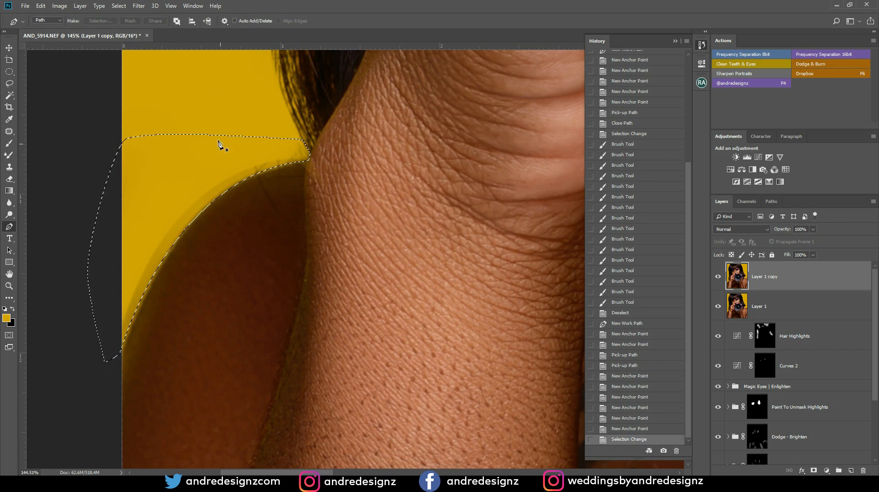
# Step: Paint yellow over the dark fringe and stray hairs along the selected shoulder edge with a 175 px brush, and deselect
pyautogui.press('b')
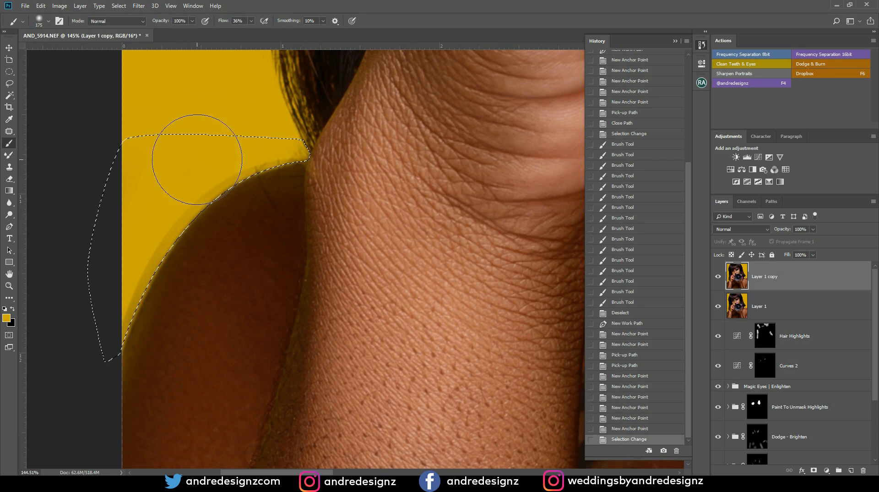
pyautogui.moveTo(151, 243)
pyautogui.mouseDown()
pyautogui.moveTo(188, 183)
pyautogui.moveTo(249, 136)
pyautogui.moveTo(261, 133)
pyautogui.moveTo(285, 146)
pyautogui.mouseUp()
pyautogui.hotkey('ctrl', 'd')
# Step: Trace a pen path down the outer hair edge on the portrait's right side, from the image top to the hair tips
pyautogui.scroll(-10, 265, 133)
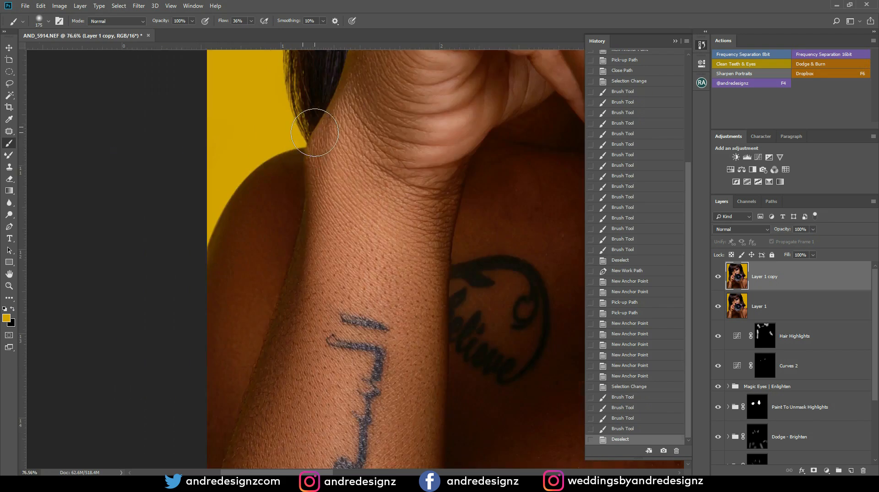
pyautogui.scroll(-2, 425, 175)
pyautogui.scroll(4, 422, 158)
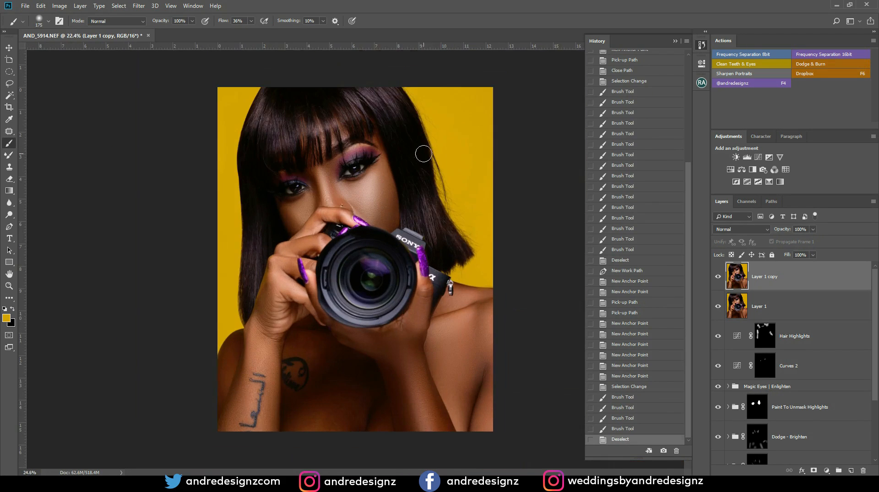
pyautogui.moveTo(455, 153); pyautogui.dragTo(319, 211)
pyautogui.scroll(2, 319, 160)
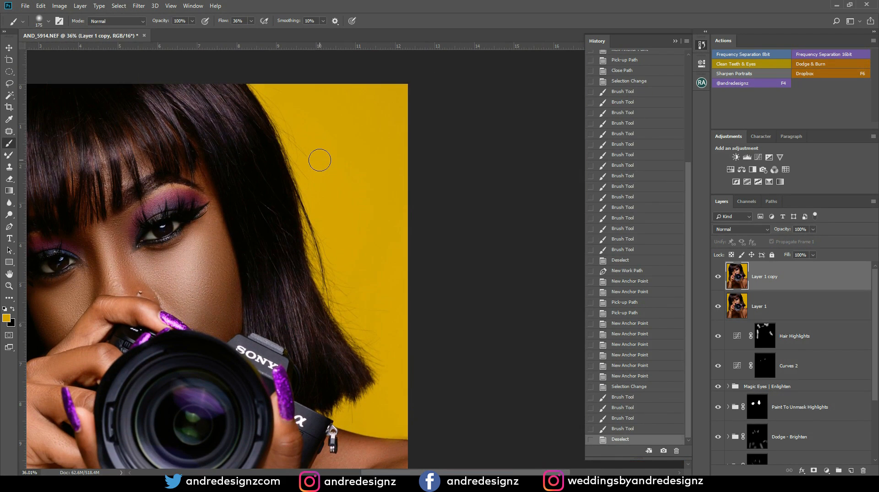
pyautogui.press('p')
pyautogui.click(244, 83)
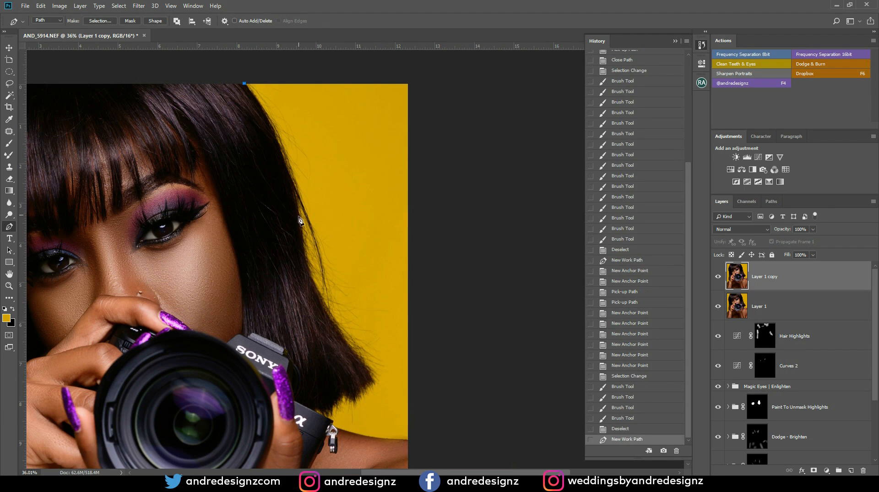
pyautogui.moveTo(300, 220); pyautogui.dragTo(308, 299)
pyautogui.moveTo(308, 299); pyautogui.dragTo(313, 277)
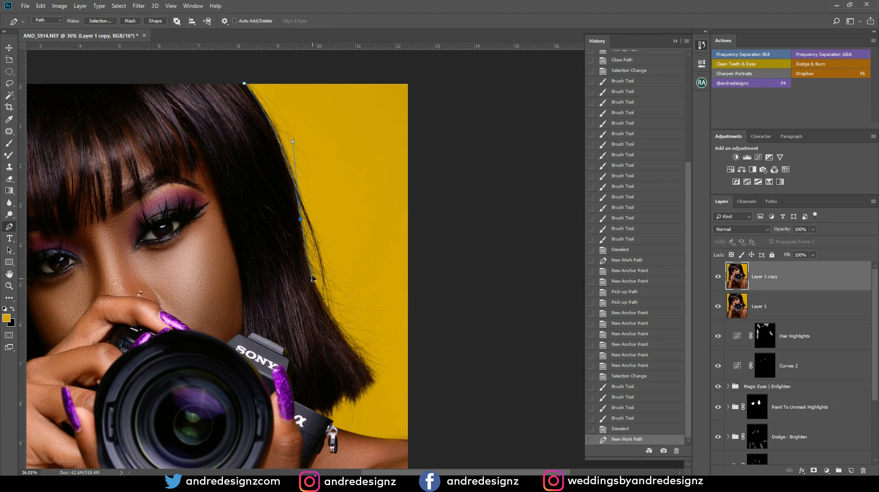
pyautogui.click(305, 251)
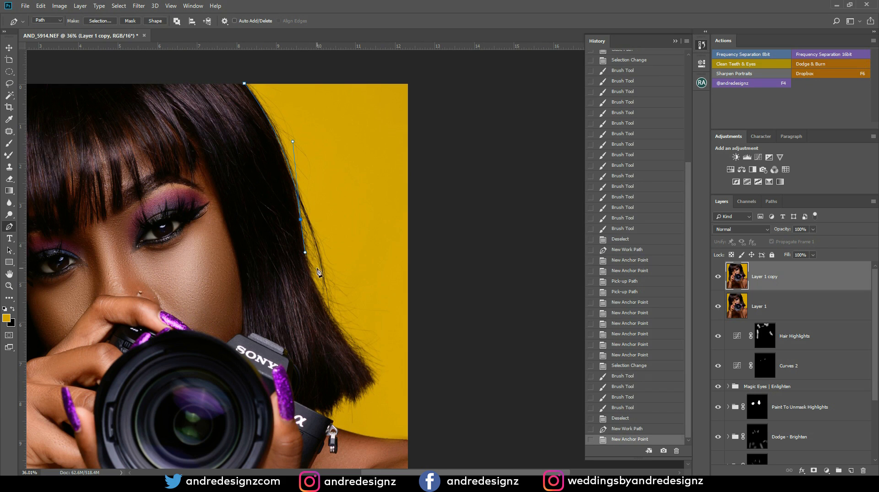
pyautogui.moveTo(375, 375); pyautogui.dragTo(440, 449)
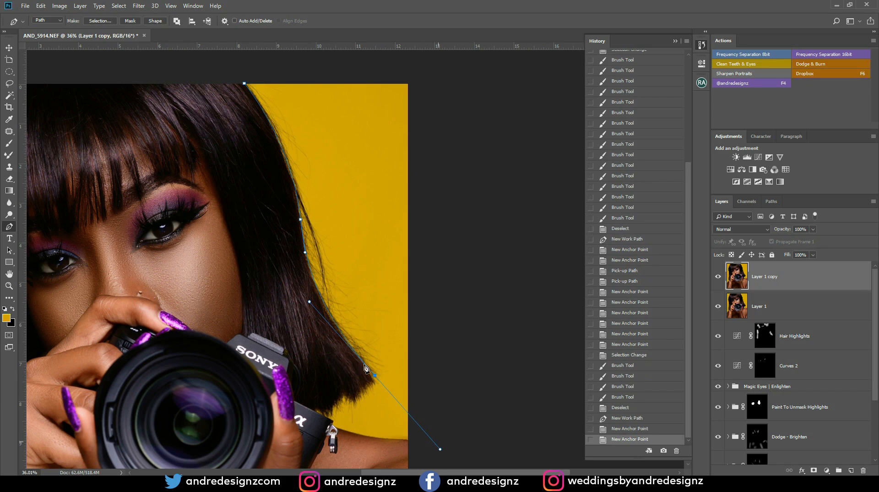
# Step: Close the path around the yellow background beside the hair and convert it to a new selection with a 1-pixel feather
pyautogui.keyDown('alt'); pyautogui.click(374, 376); pyautogui.keyUp('alt')
pyautogui.click(396, 392)
pyautogui.click(419, 396)
pyautogui.click(440, 373)
pyautogui.moveTo(245, 84); pyautogui.dragTo(102, 208)
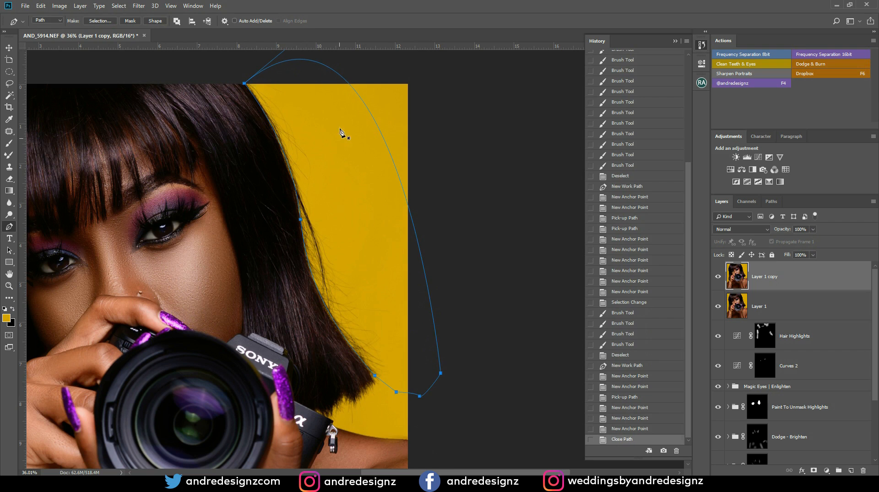
pyautogui.rightClick(337, 158)
pyautogui.click(392, 198)
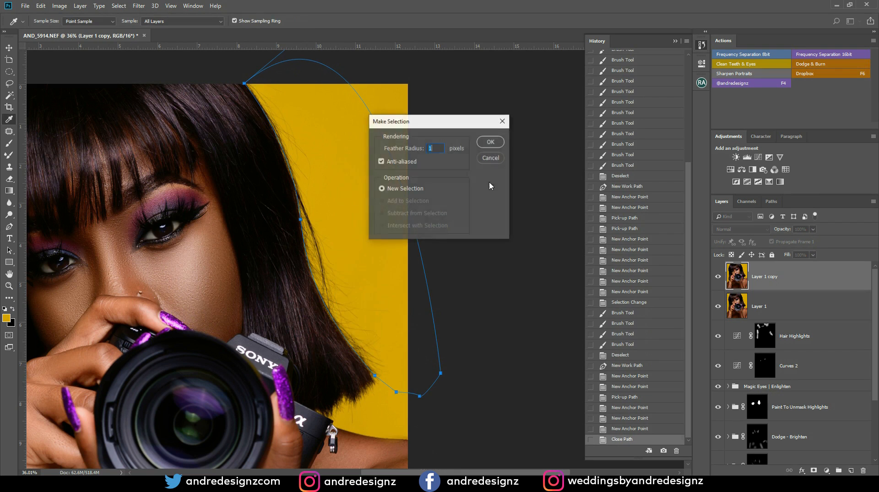
pyautogui.click(490, 142)
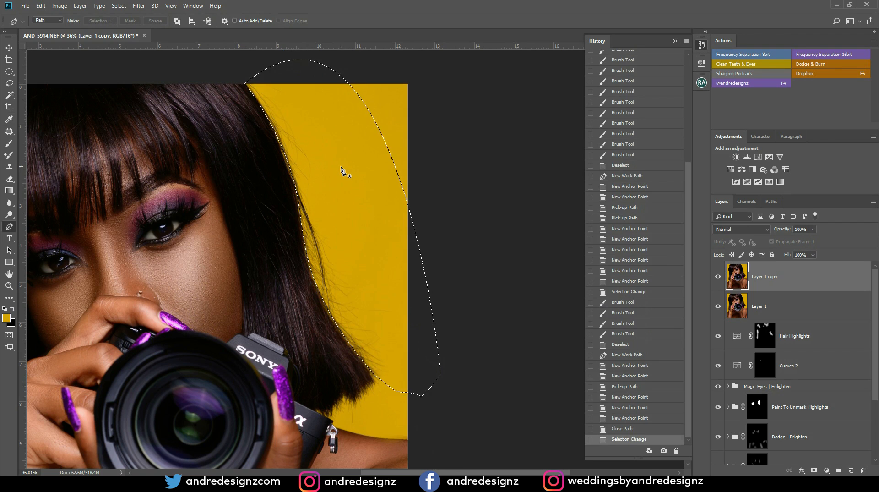
# Step: Paint yellow over the flyaways inside the selection beside the right-side hair with a much larger brush, and deselect
pyautogui.press('b')
pyautogui.press('alt')
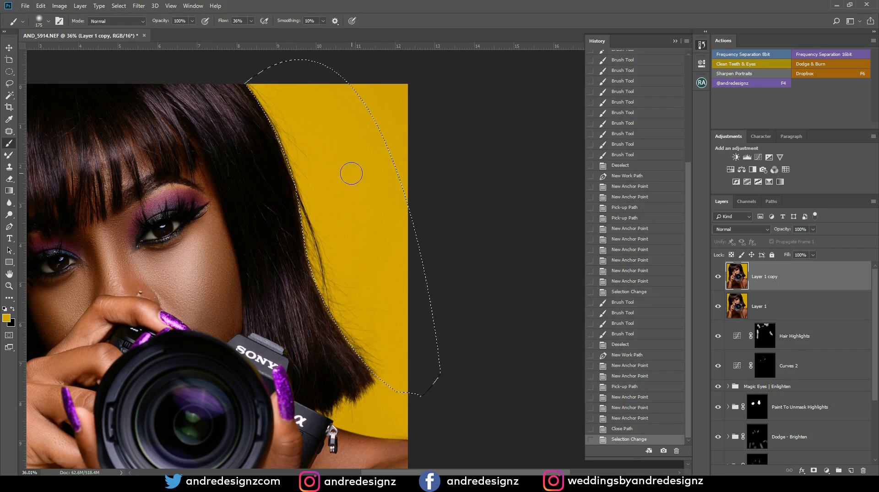
pyautogui.press(']')
pyautogui.press(']')
pyautogui.press(']')
pyautogui.press(']')
pyautogui.press(']')
pyautogui.press(']')
pyautogui.press(']')
pyautogui.moveTo(286, 97)
pyautogui.mouseDown()
pyautogui.moveTo(274, 84)
pyautogui.moveTo(320, 159)
pyautogui.moveTo(371, 332)
pyautogui.moveTo(341, 247)
pyautogui.moveTo(375, 312)
pyautogui.moveTo(388, 303)
pyautogui.moveTo(360, 158)
pyautogui.moveTo(384, 131)
pyautogui.moveTo(355, 224)
pyautogui.moveTo(382, 327)
pyautogui.moveTo(372, 284)
pyautogui.mouseUp()
pyautogui.hotkey('ctrl', 'd')
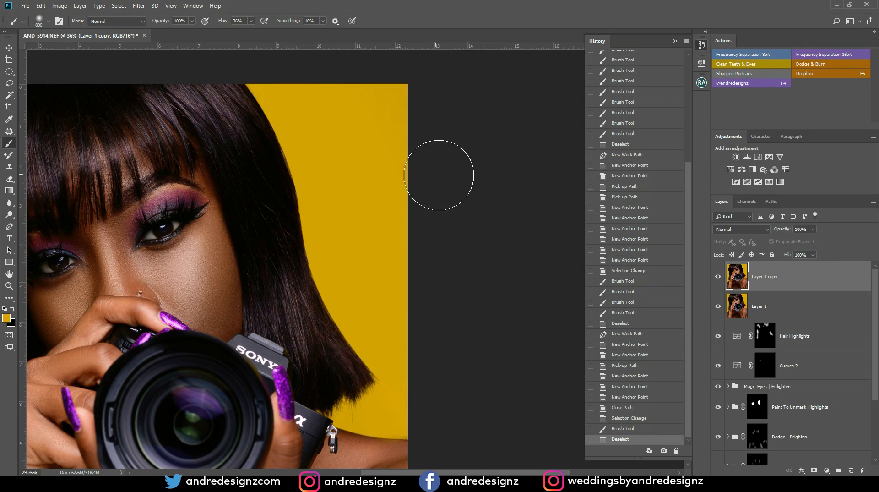
# Step: Paint out the long stray strand below the right-side hair tips with a 40 px brush, using yellow sampled from beside it
pyautogui.scroll(-5, 451, 183)
pyautogui.scroll(8, 480, 196)
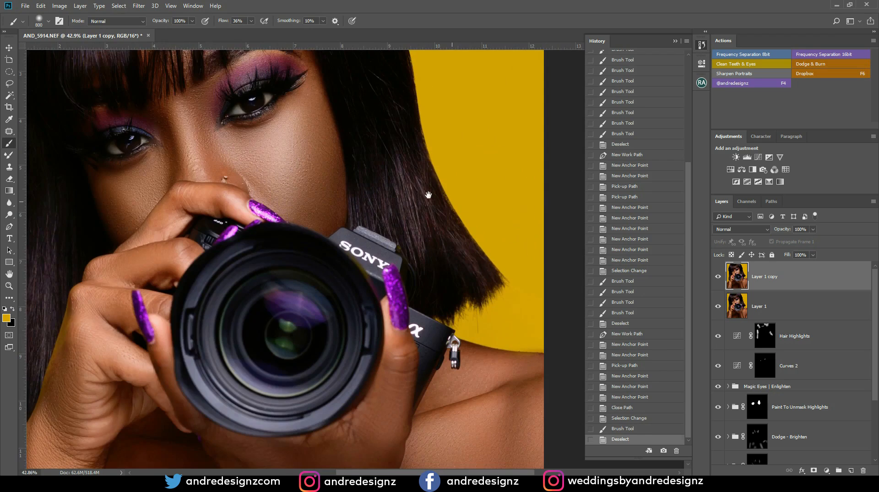
pyautogui.scroll(3, 328, 209)
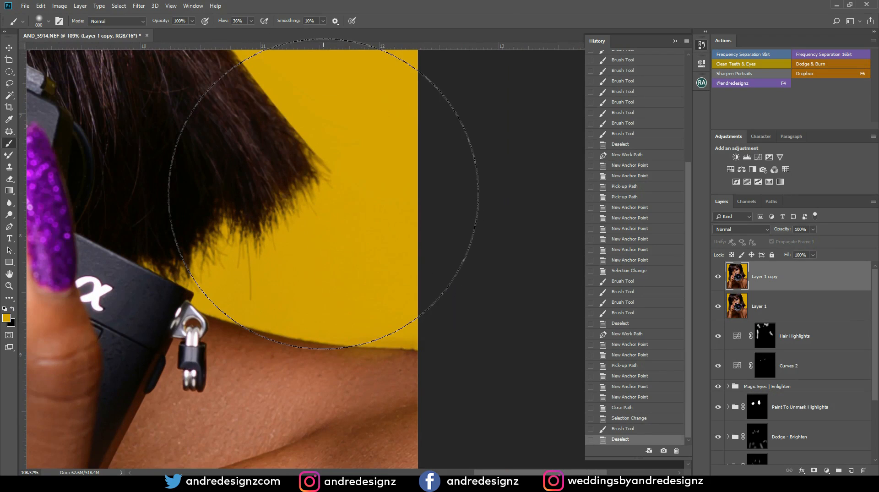
pyautogui.press('[')
pyautogui.press('[')
pyautogui.press('[')
pyautogui.press('[')
pyautogui.press('[')
pyautogui.press('[')
pyautogui.press('[')
pyautogui.press('[')
pyautogui.press('[')
pyautogui.press('[')
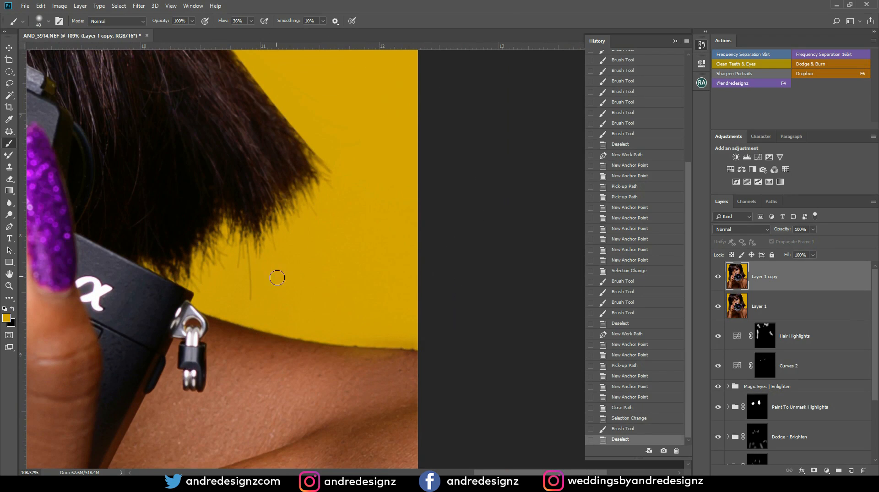
pyautogui.keyDown('alt'); pyautogui.click(267, 277); pyautogui.keyUp('alt')
pyautogui.moveTo(255, 295)
pyautogui.mouseDown()
pyautogui.moveTo(262, 284)
pyautogui.moveTo(251, 279)
pyautogui.mouseUp()
pyautogui.keyDown('alt'); pyautogui.click(257, 282); pyautogui.keyUp('alt')
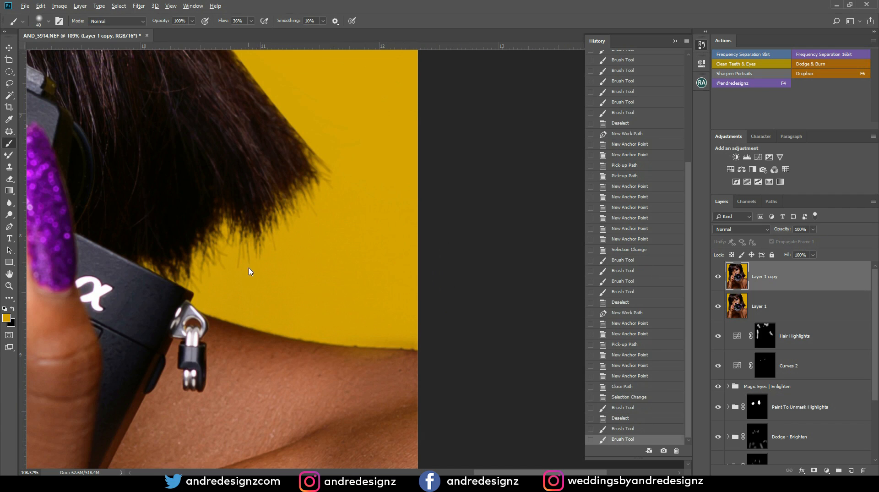
pyautogui.click(251, 264)
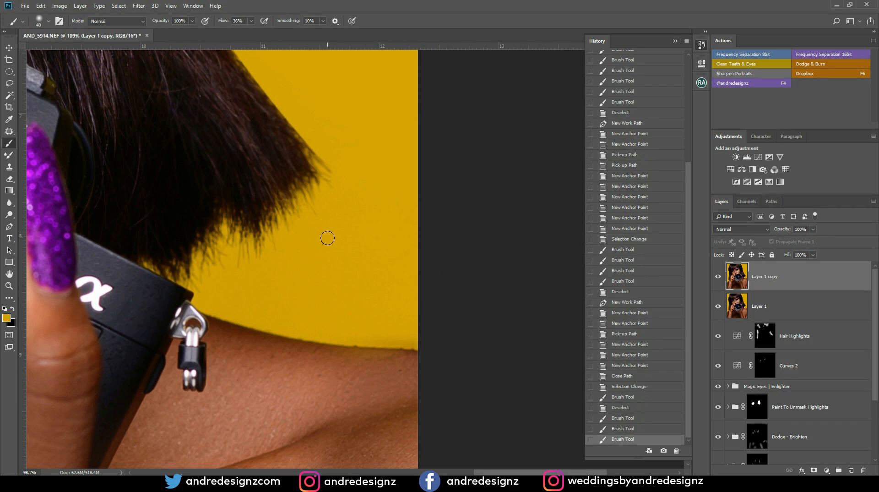
# Step: Examine the cleaned hair tips and the whole portrait against the yellow background
pyautogui.scroll(-3, 327, 238)
pyautogui.scroll(3, 339, 223)
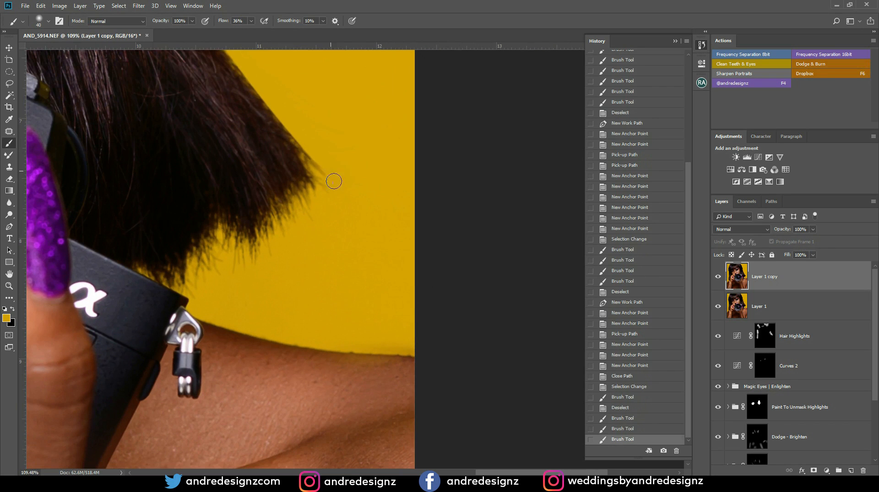
pyautogui.scroll(-8, 377, 217)
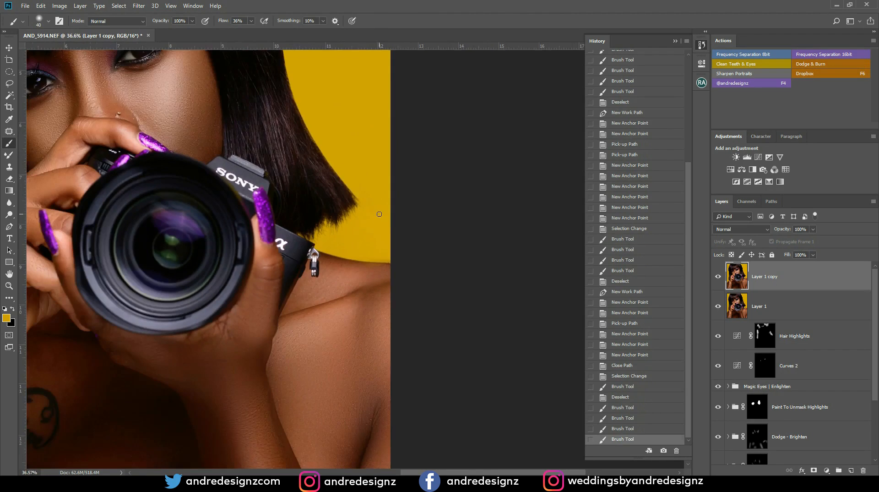
pyautogui.scroll(-2, 379, 214)
pyautogui.scroll(3, 366, 213)
pyautogui.scroll(-3, 355, 211)
pyautogui.scroll(-1, 347, 211)
pyautogui.scroll(1, 347, 210)
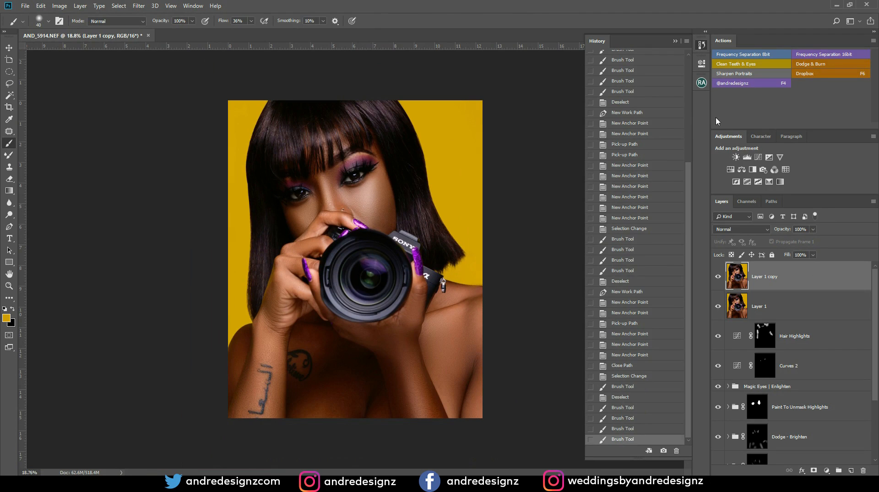
pyautogui.moveTo(710, 117); pyautogui.dragTo(770, 109)
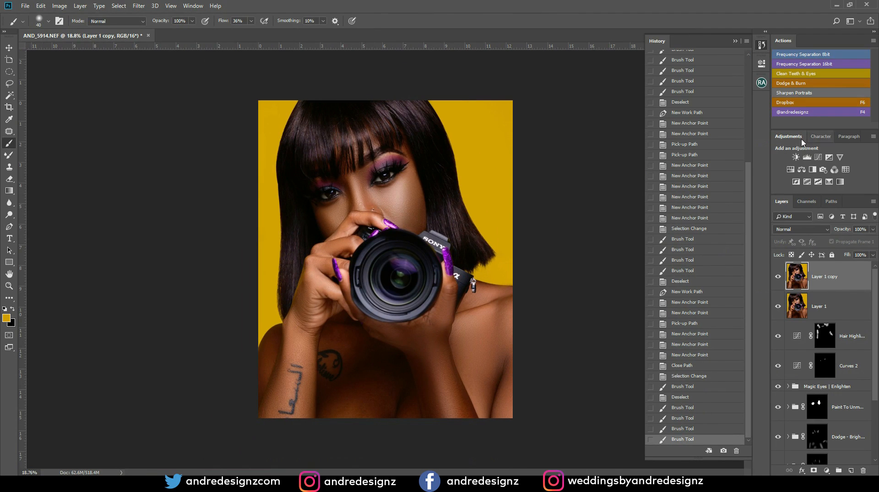
pyautogui.click(762, 84)
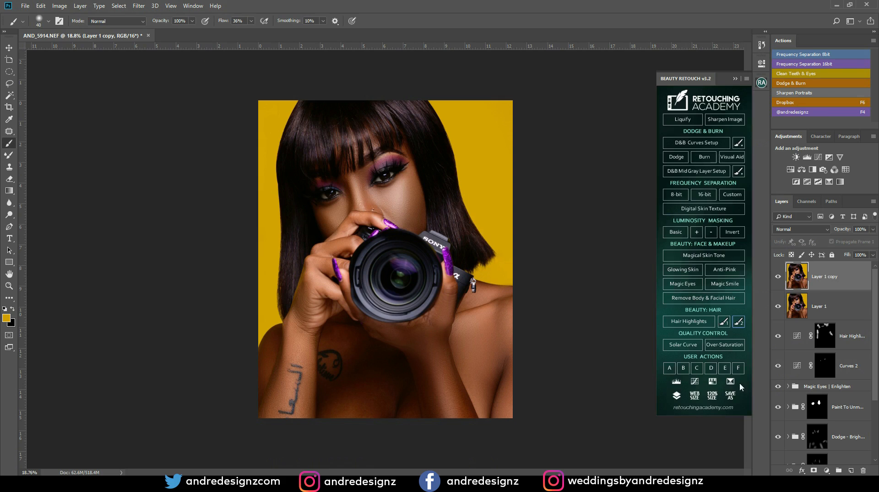
pyautogui.click(712, 382)
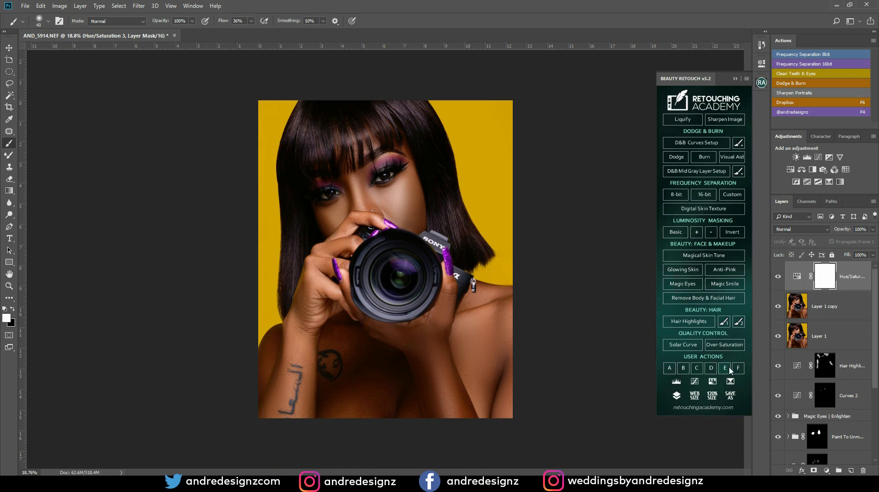
pyautogui.click(863, 268)
pyautogui.press('Delete')
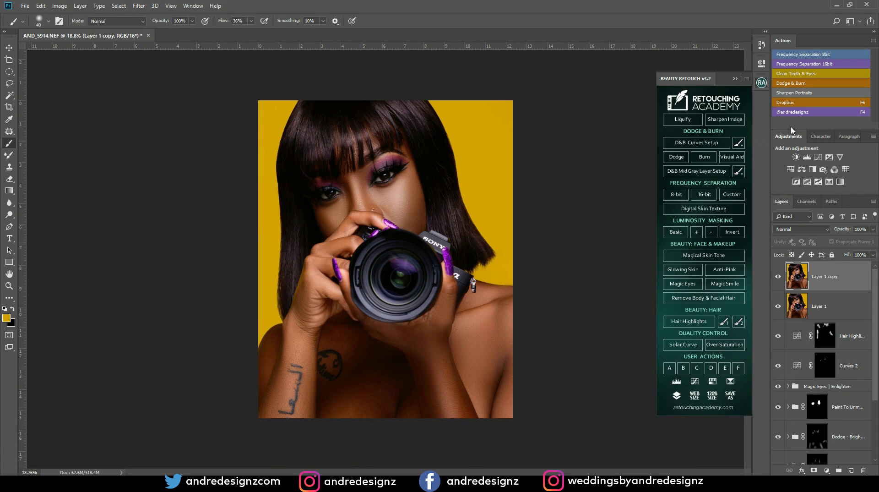
# Step: Add a Color Balance adjustment layer above Layer 1 copy, change its tonal range, and enter a color value of 5
pyautogui.click(801, 170)
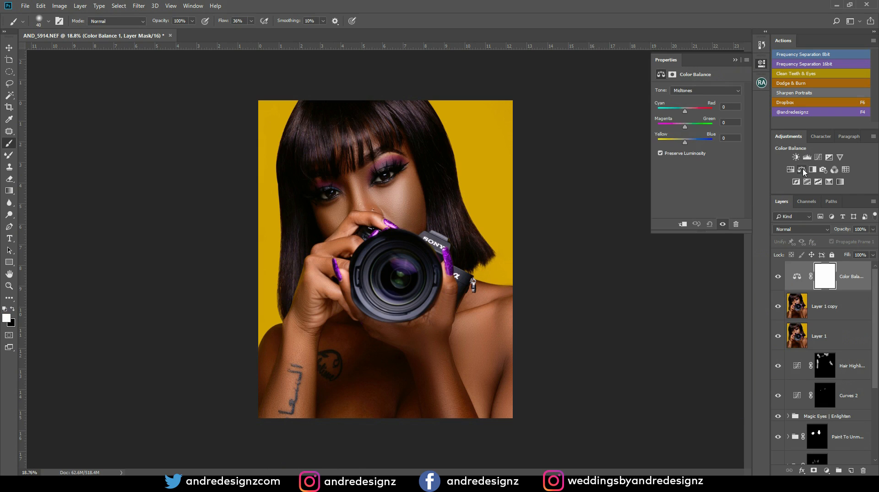
pyautogui.click(701, 93)
pyautogui.click(707, 98)
pyautogui.write('5')
# Step: Add a Brightness/Contrast adjustment layer above the Color Balance layer and slightly brighten the image
pyautogui.click(796, 157)
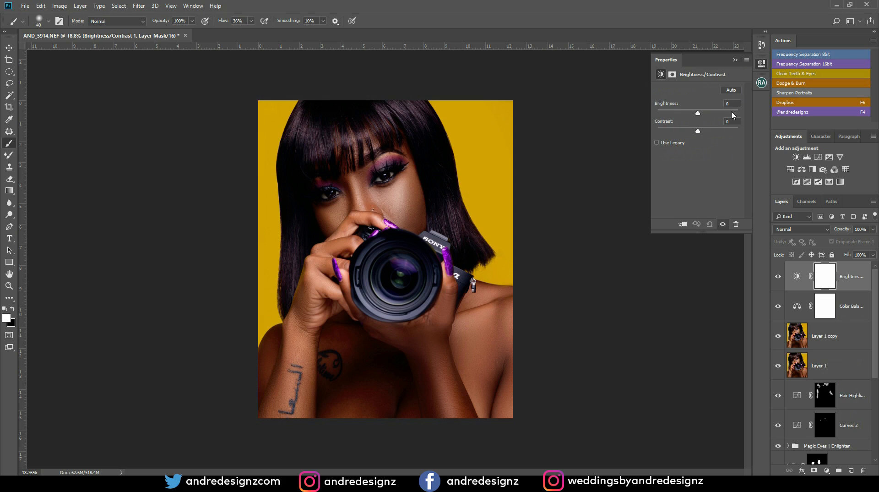
pyautogui.write('1')
pyautogui.click(818, 157)
pyautogui.click(702, 141)
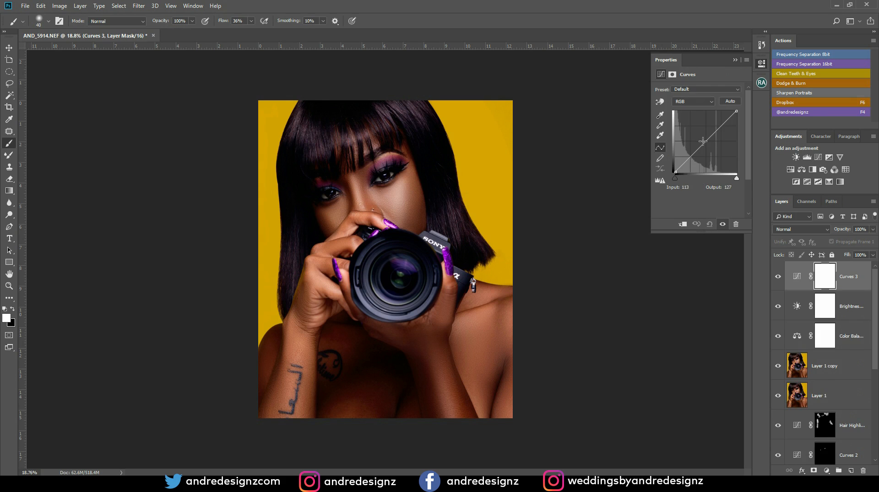
pyautogui.moveTo(702, 141); pyautogui.dragTo(701, 143)
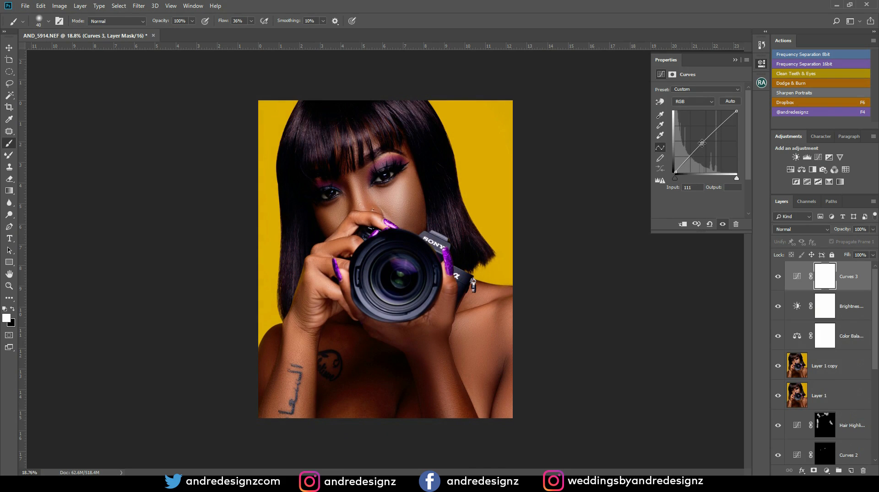
pyautogui.click(858, 288)
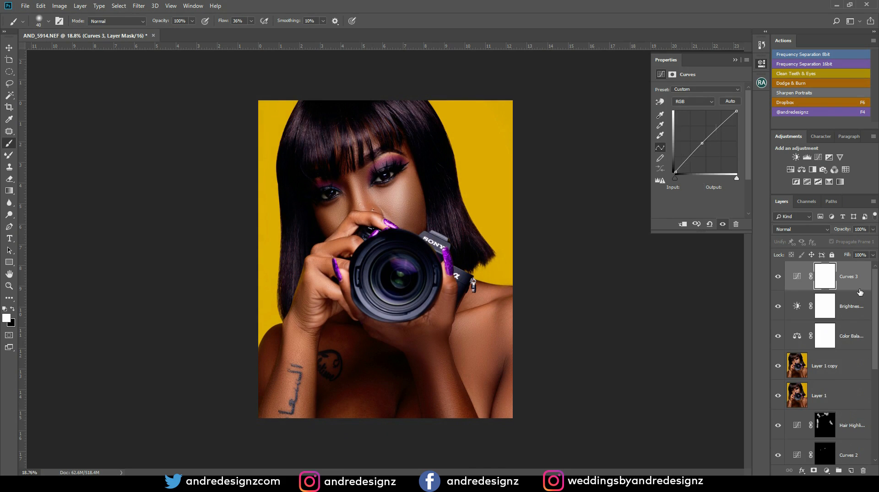
pyautogui.press('Delete')
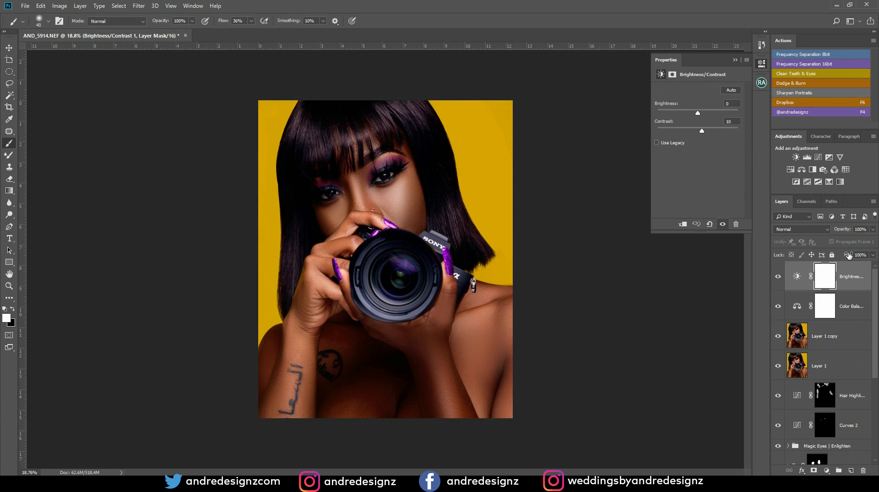
# Step: Stamp all visible layers into a new layer above the Brightness/Contrast adjustment and duplicate the merged layer
pyautogui.hotkey('ctrl', 'shift', 'alt', 'e')
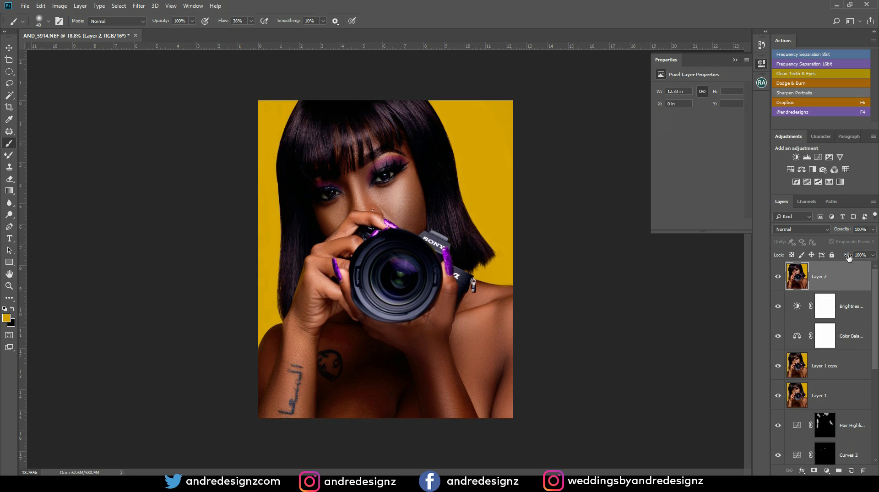
pyautogui.hotkey('ctrl', 'j')
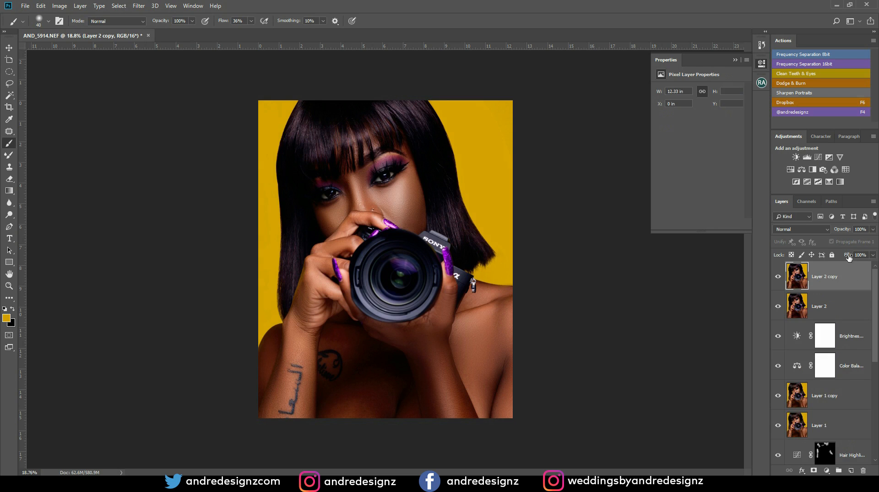
# Step: Apply the Camera Raw Filter to Layer 2 copy with Shadows at +22 and Temperature at +6
pyautogui.hotkey('ctrl', 'shift', 'a')
pyautogui.click(714, 459)
pyautogui.click(139, 5)
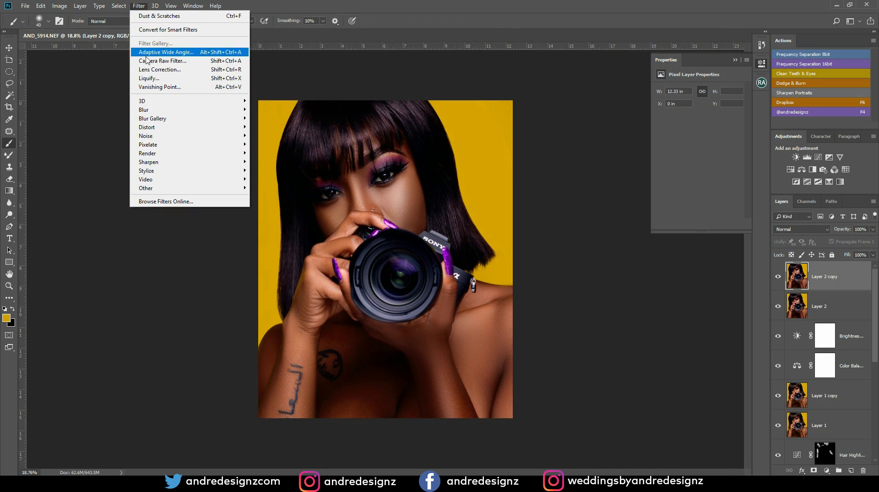
pyautogui.click(173, 60)
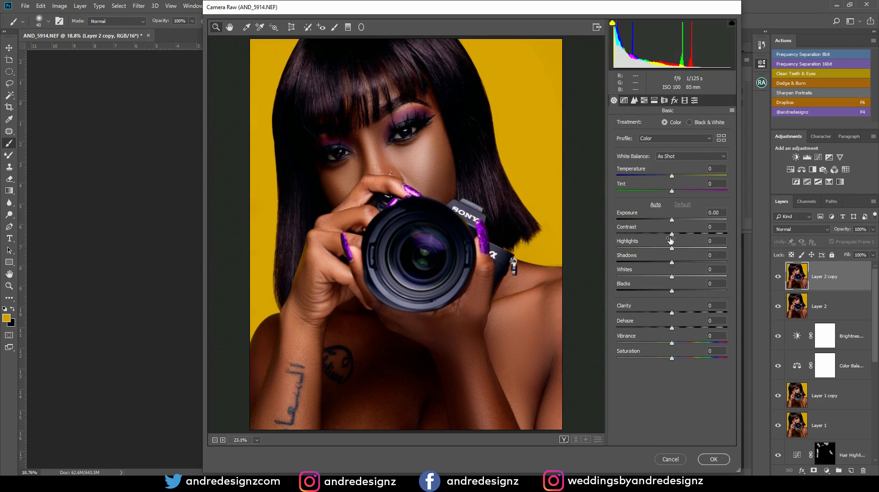
pyautogui.click(657, 205)
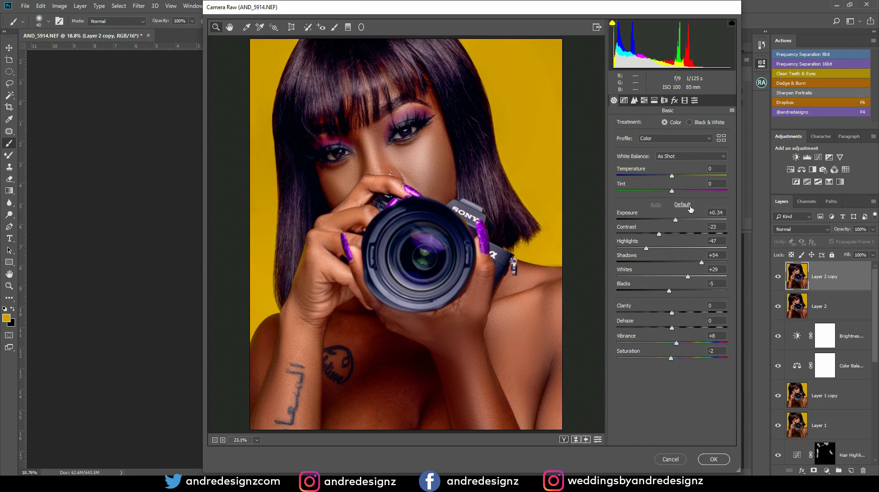
pyautogui.click(689, 206)
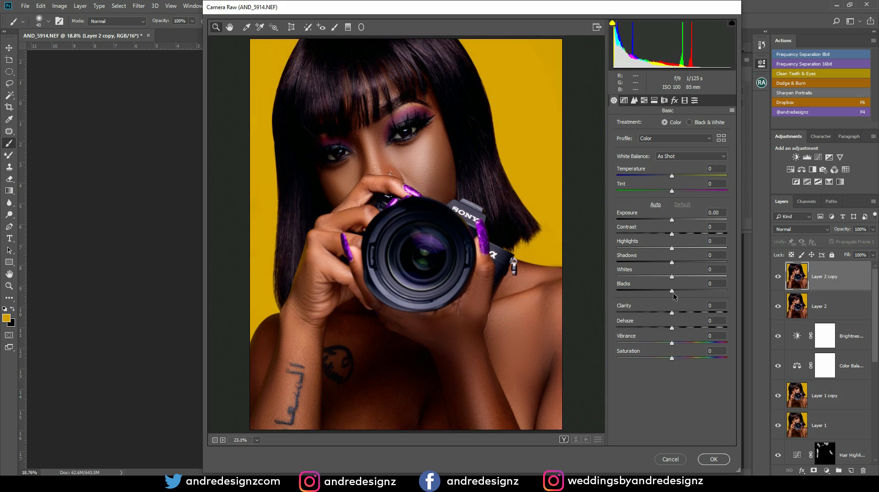
pyautogui.moveTo(671, 262)
pyautogui.mouseDown()
pyautogui.moveTo(696, 264)
pyautogui.moveTo(684, 265)
pyautogui.mouseUp()
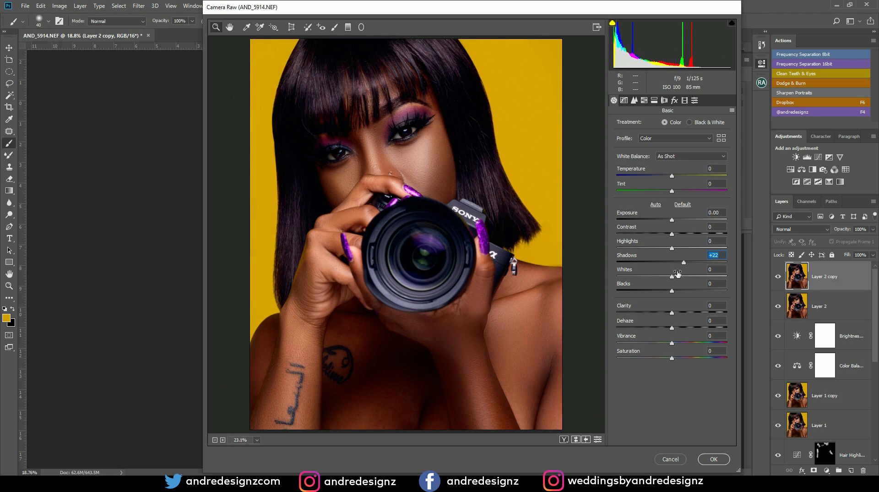
pyautogui.moveTo(674, 177); pyautogui.dragTo(676, 179)
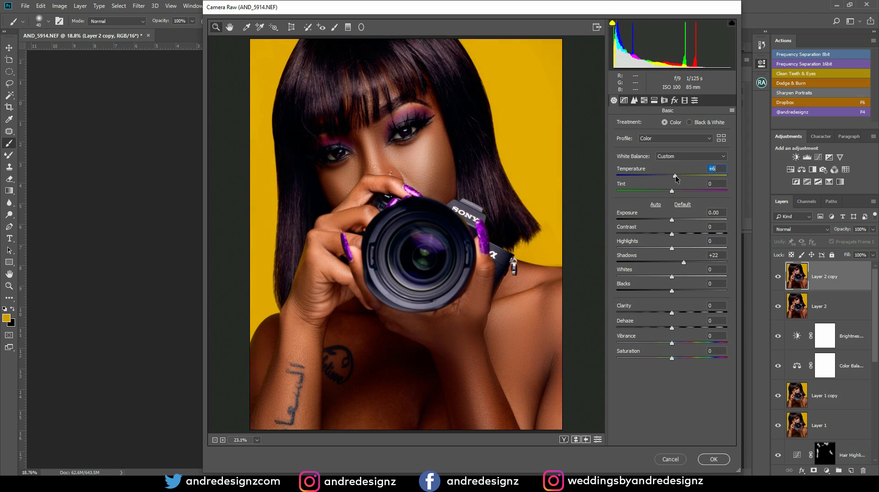
pyautogui.click(713, 459)
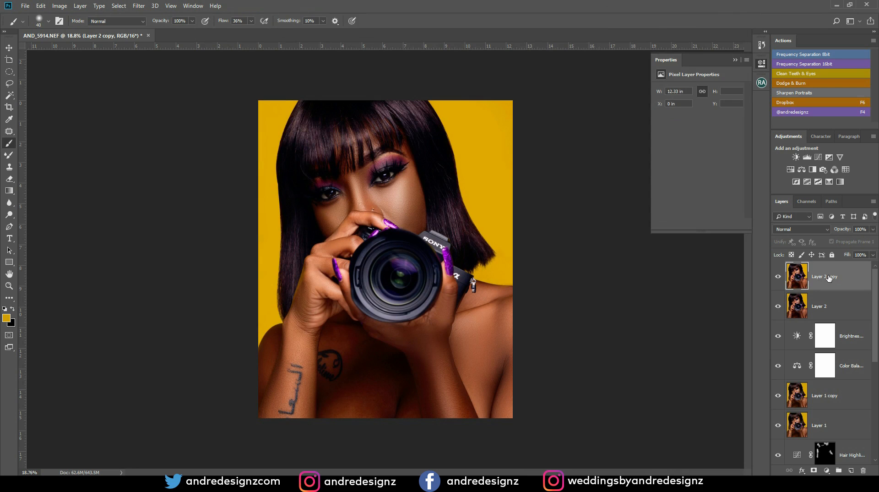
# Step: Duplicate Layer 2 copy and apply the Camera Raw Filter to the duplicate with Clarity at +35
pyautogui.hotkey('ctrl', 'j')
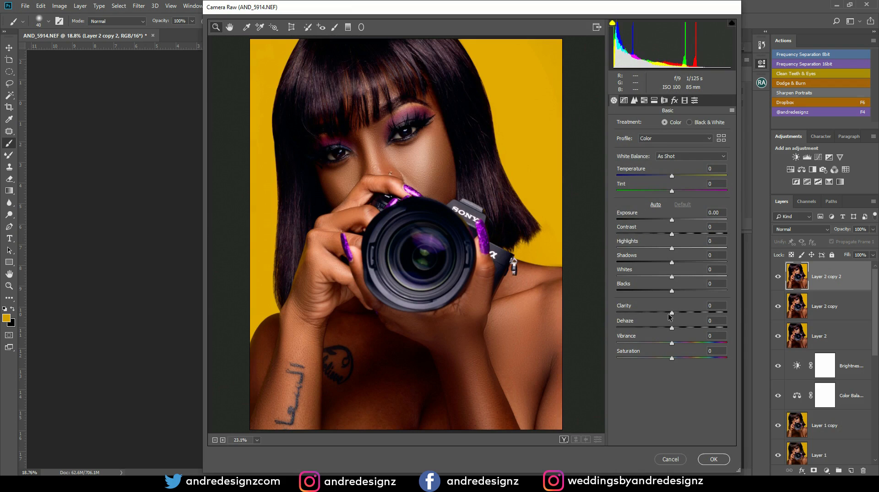
pyautogui.moveTo(671, 312); pyautogui.dragTo(692, 316)
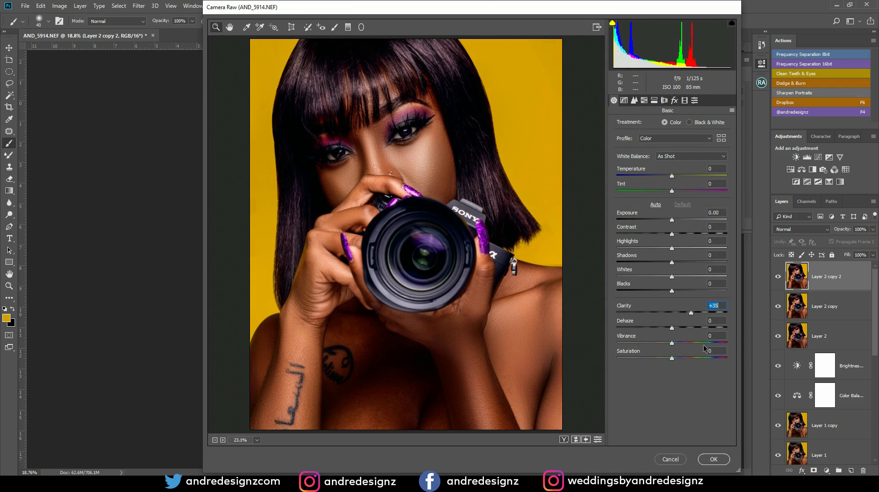
pyautogui.click(715, 458)
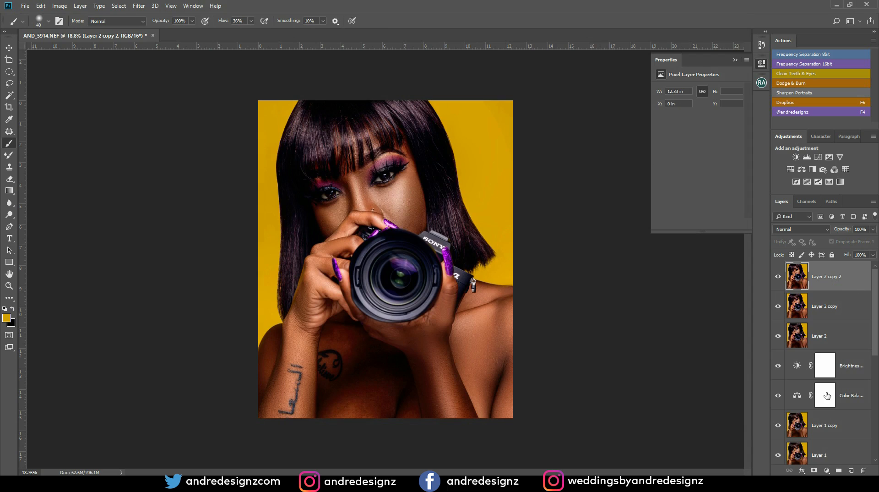
# Step: Hide the clarity layer behind a black layer mask and make white the foreground color
pyautogui.keyDown('alt'); pyautogui.click(813, 470); pyautogui.keyUp('alt')
pyautogui.press('d')
pyautogui.press('x')
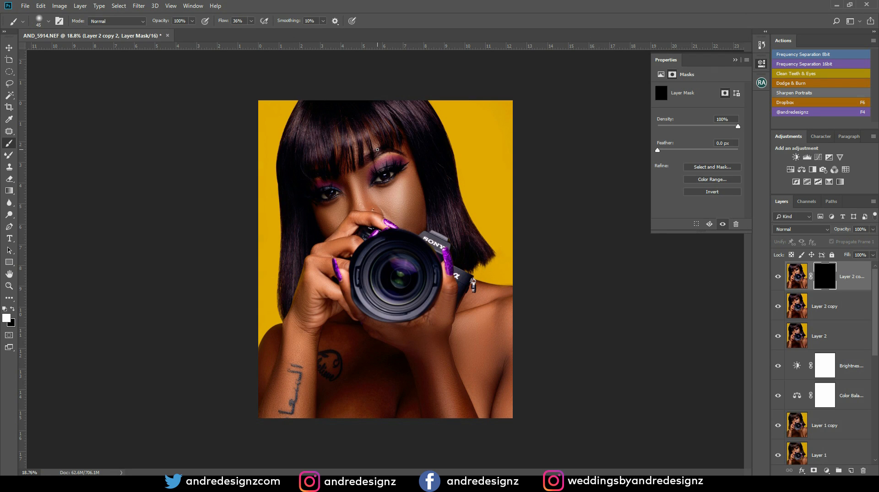
# Step: Paint white on the mask with a 400 px brush to reveal the clarity effect along the bangs and both sides of the hair
pyautogui.press(']')
pyautogui.press(']')
pyautogui.press(']')
pyautogui.press(']')
pyautogui.press(']')
pyautogui.press(']')
pyautogui.press(']')
pyautogui.press(']')
pyautogui.press(']')
pyautogui.press(']')
pyautogui.press(']')
pyautogui.moveTo(309, 120)
pyautogui.mouseDown()
pyautogui.moveTo(302, 154)
pyautogui.moveTo(304, 120)
pyautogui.moveTo(321, 138)
pyautogui.mouseUp()
pyautogui.moveTo(330, 130)
pyautogui.mouseDown()
pyautogui.moveTo(346, 148)
pyautogui.moveTo(364, 125)
pyautogui.moveTo(411, 120)
pyautogui.moveTo(471, 248)
pyautogui.mouseUp()
pyautogui.moveTo(305, 225)
pyautogui.mouseDown()
pyautogui.moveTo(293, 263)
pyautogui.moveTo(295, 167)
pyautogui.moveTo(341, 112)
pyautogui.mouseUp()
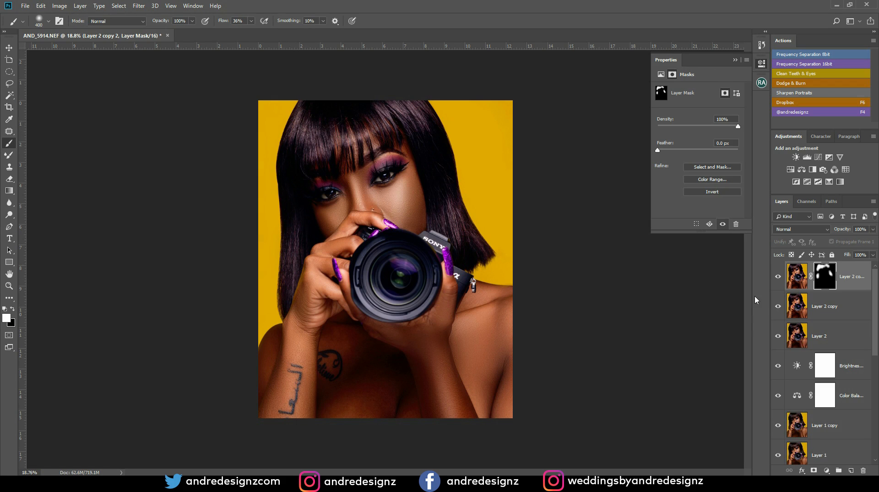
# Step: Compare the portrait with and without the clarity layer and examine the hair and eyes up close
pyautogui.click(776, 278)
pyautogui.click(776, 278)
pyautogui.scroll(5, 298, 186)
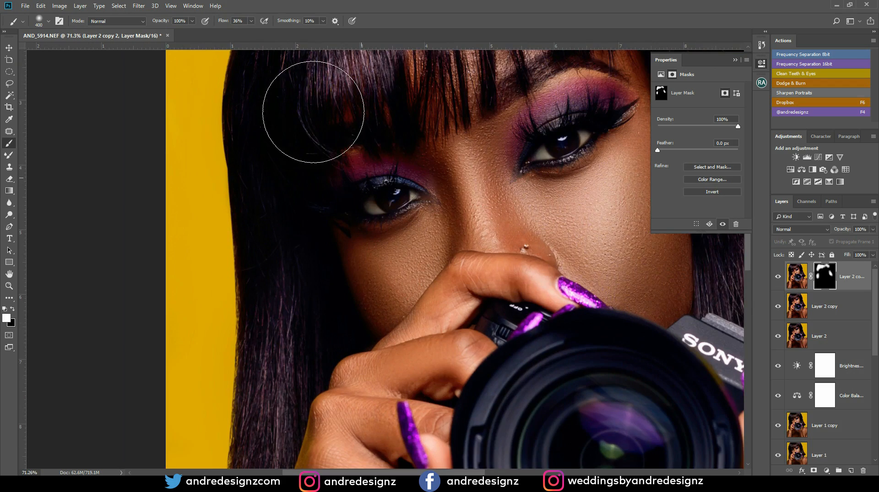
pyautogui.scroll(2, 328, 117)
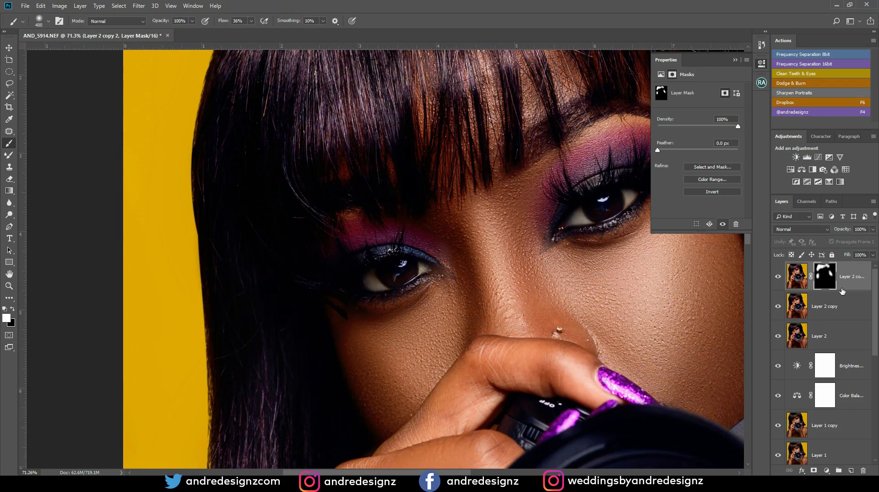
pyautogui.click(795, 281)
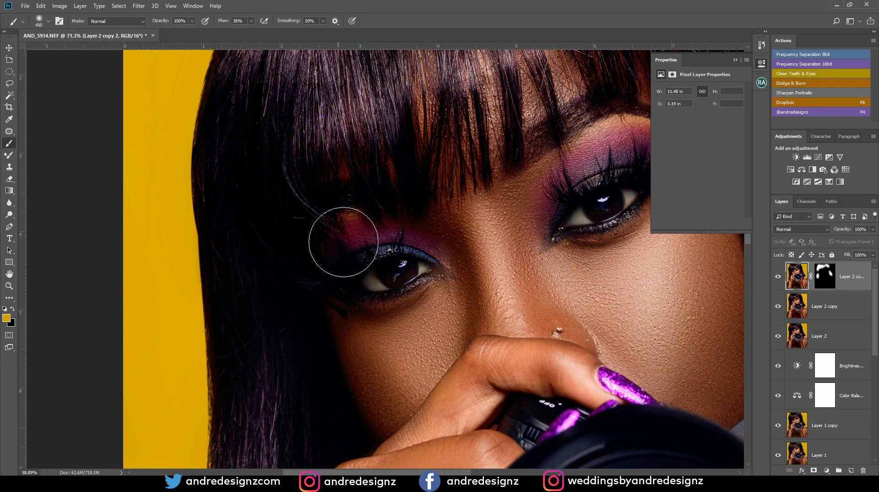
pyautogui.scroll(-4, 344, 231)
pyautogui.scroll(3, 448, 274)
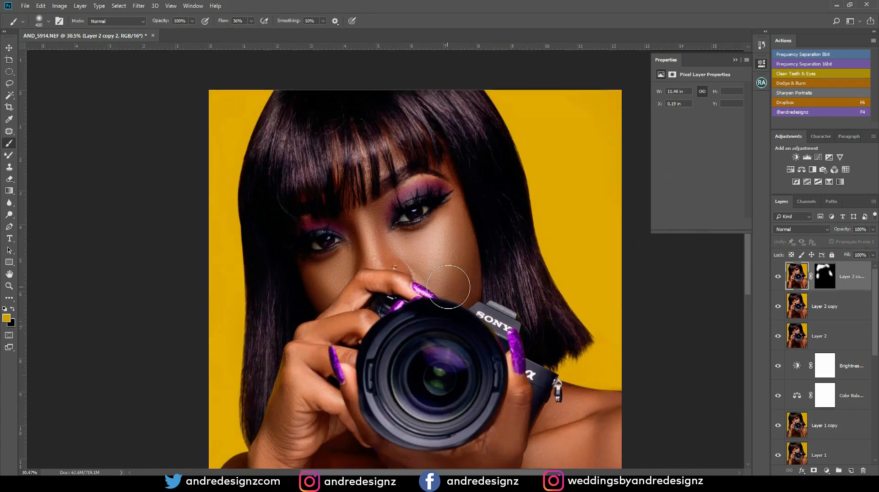
pyautogui.scroll(-5, 461, 281)
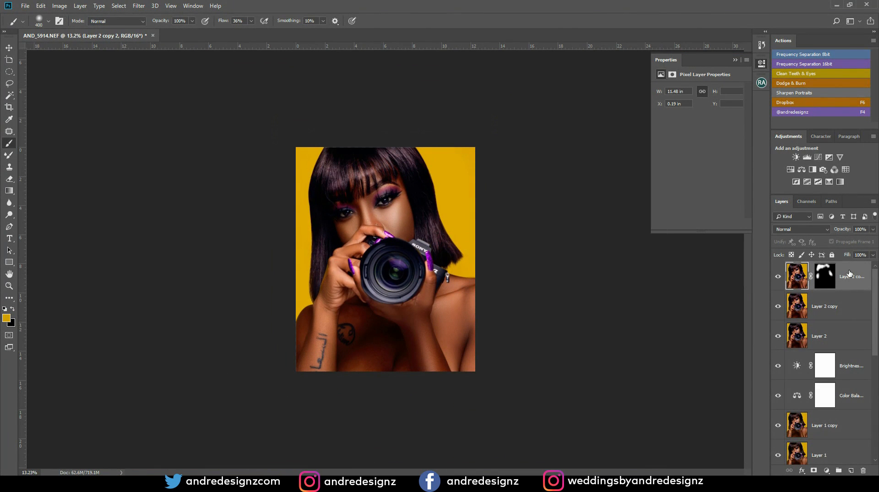
# Step: Crop the portrait slightly tighter at a 4:5 ratio, trimming the sides and the lower edge
pyautogui.press('c')
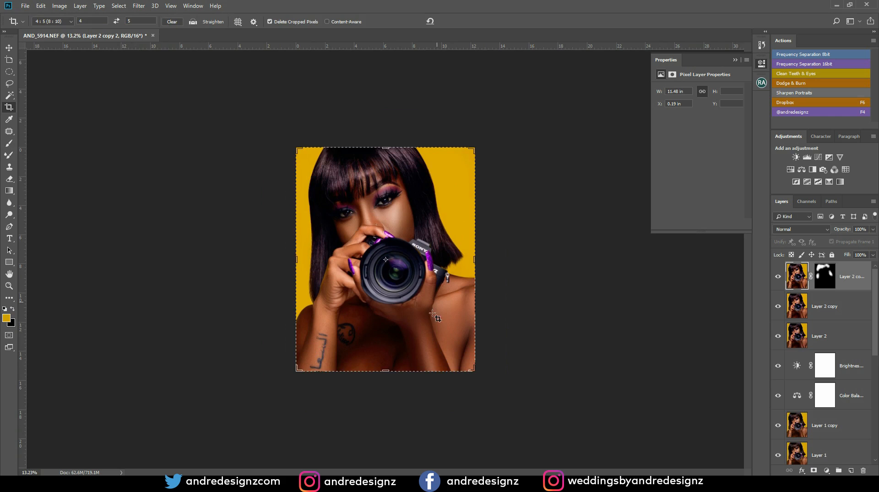
pyautogui.moveTo(387, 370); pyautogui.dragTo(388, 359)
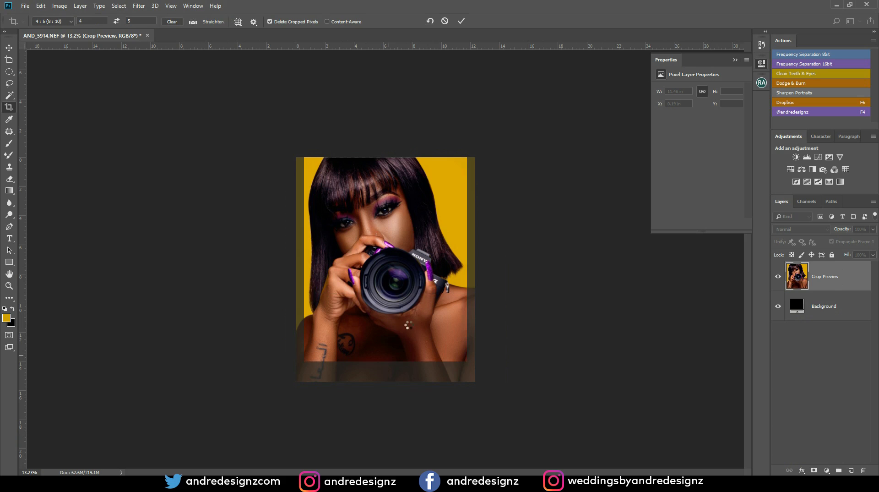
pyautogui.press('Return')
pyautogui.scroll(3, 421, 221)
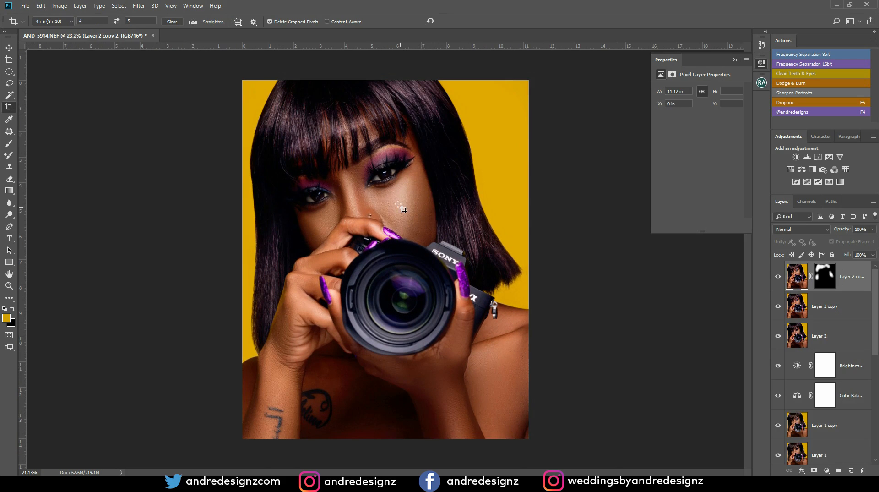
pyautogui.scroll(-1, 401, 207)
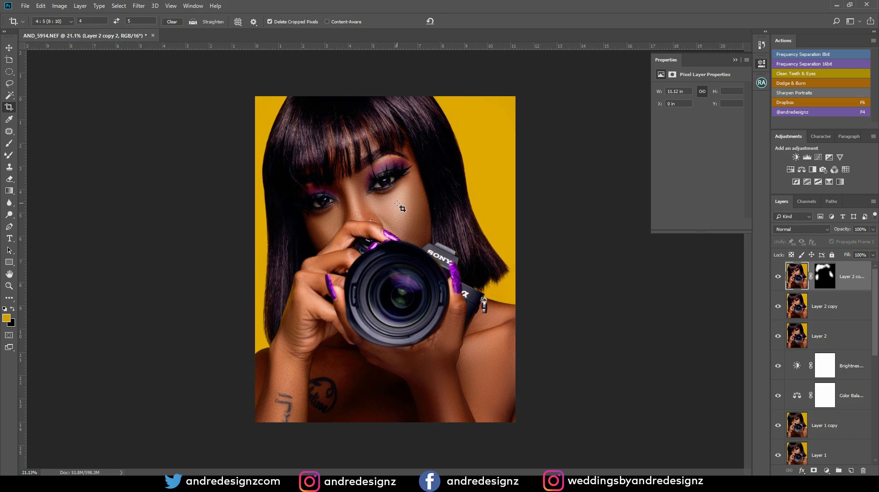